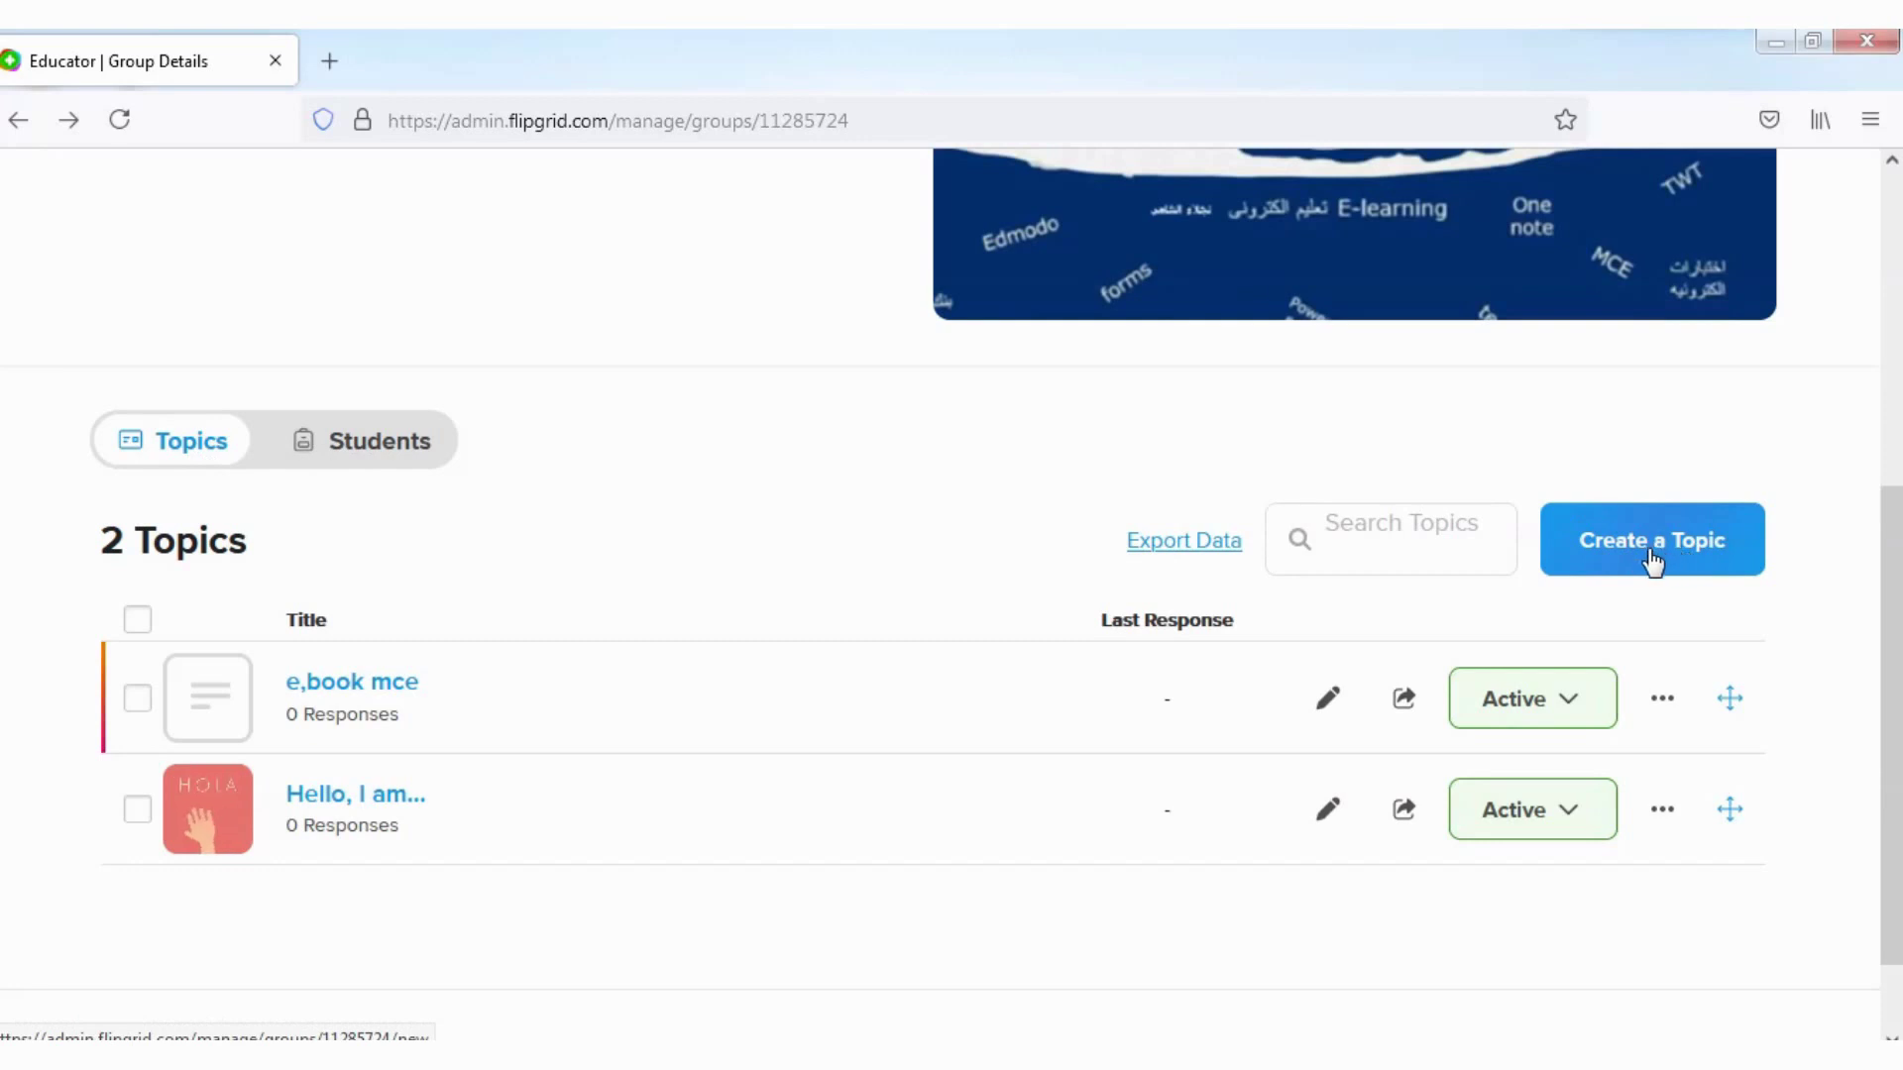
Step: Start creating a new topic from the group page
{"action": "left_click", "coordinate": [1663, 557]}
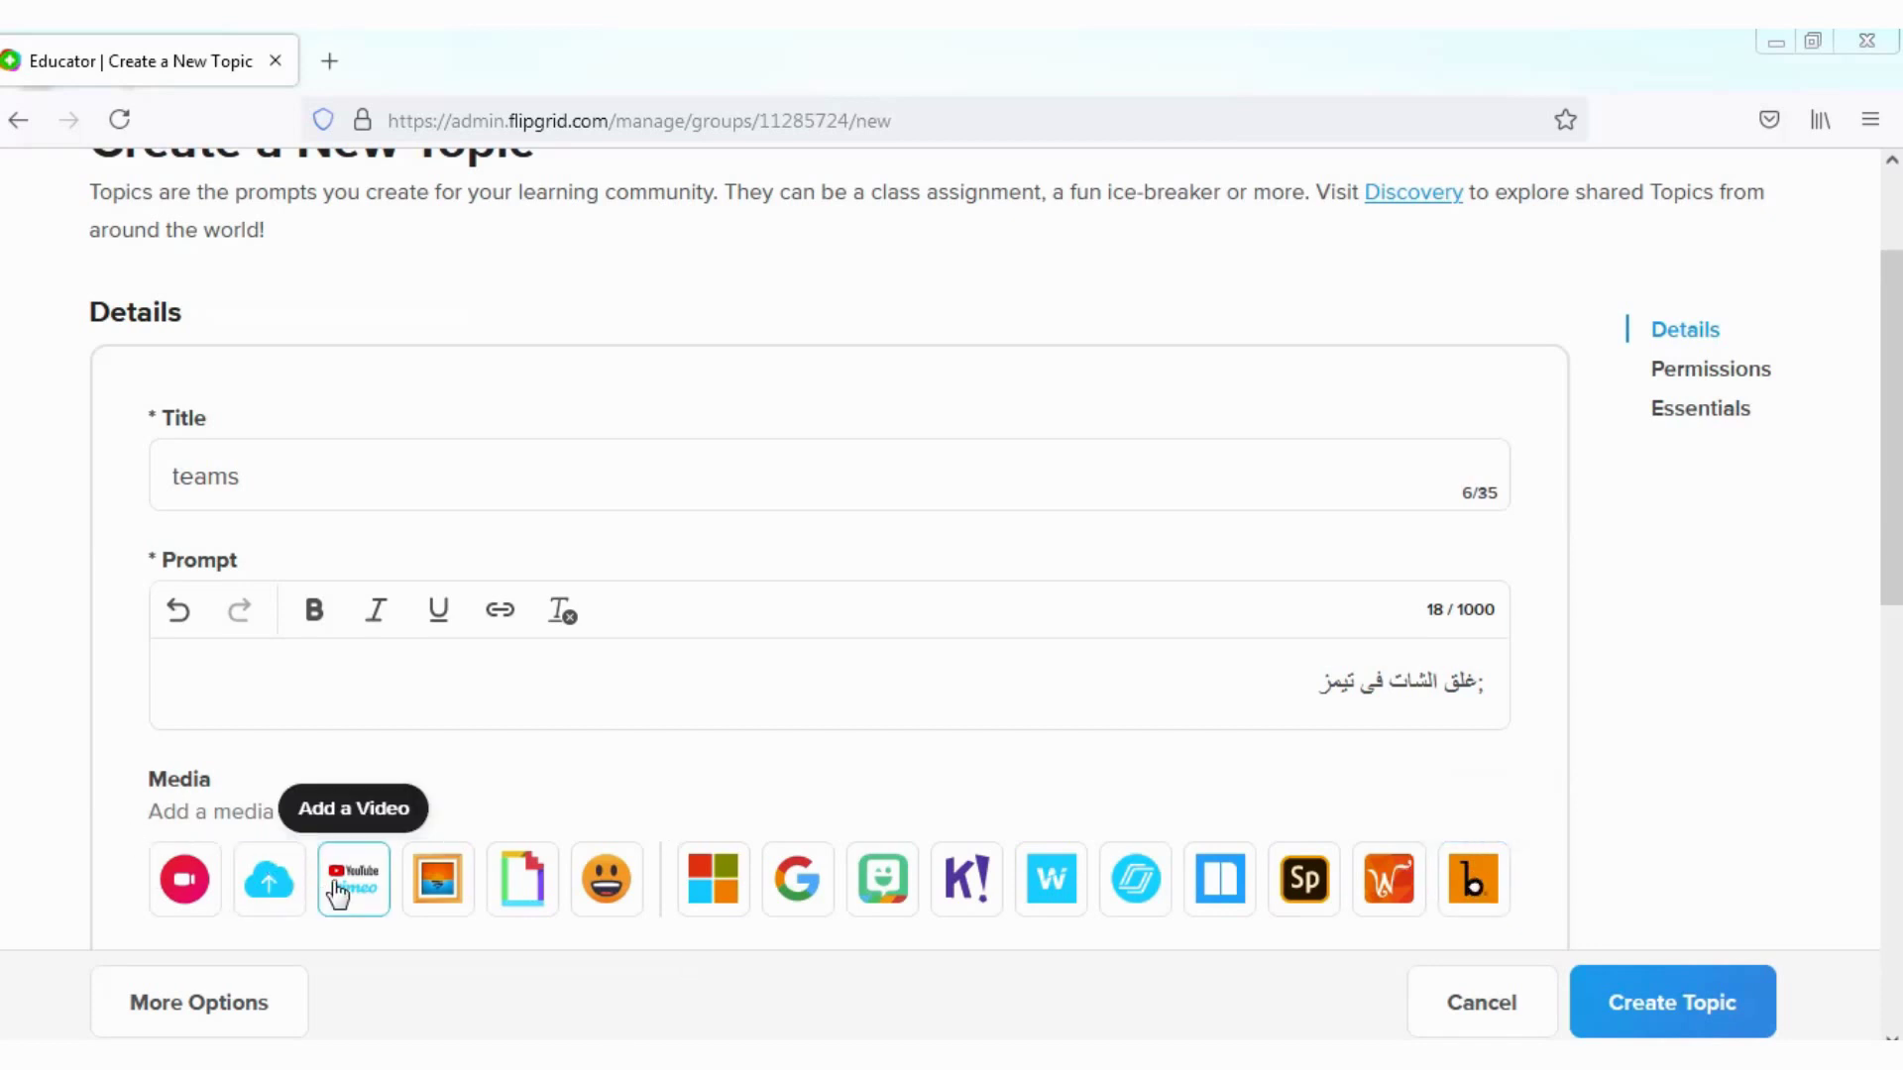
Step: Paste the copied YouTube link on locking Teams chat and add the previewed video as topic media
{"action": "left_click", "coordinate": [341, 890]}
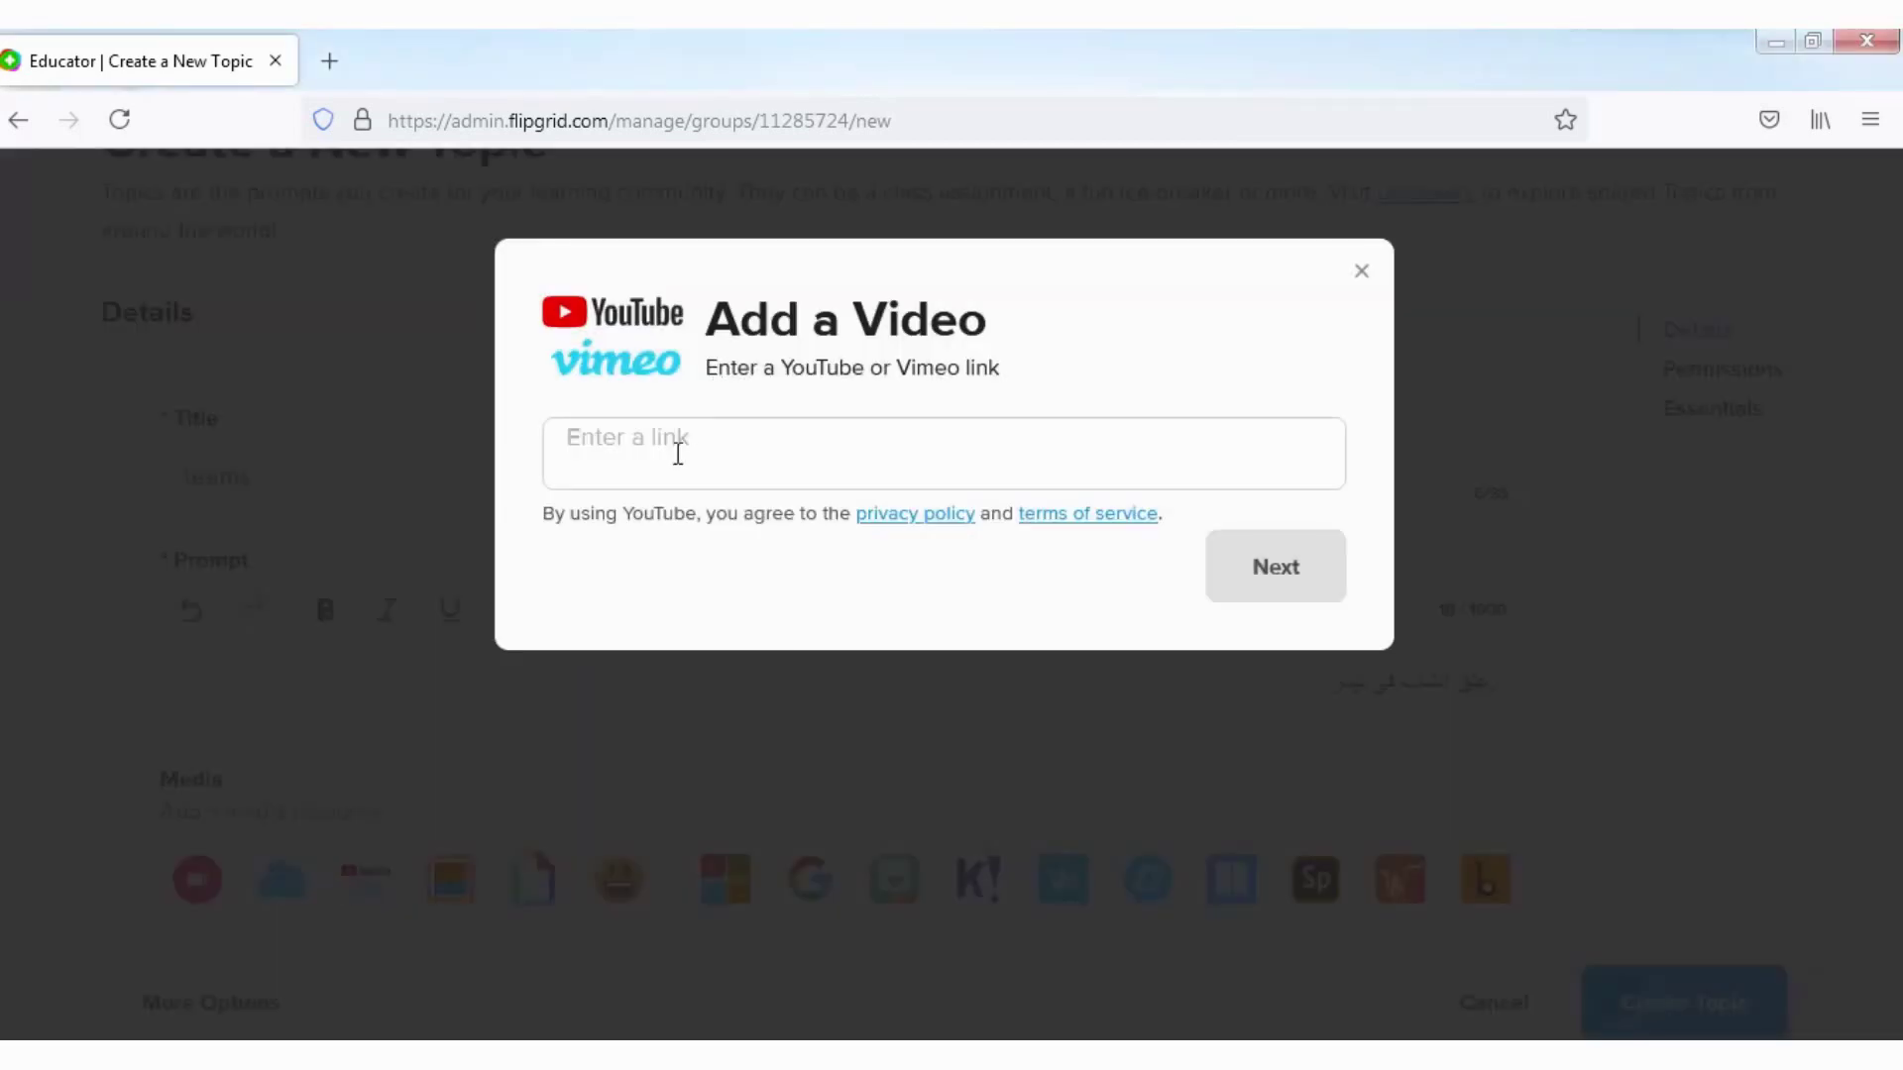
{"action": "left_click", "coordinate": [646, 453]}
{"action": "right_click", "coordinate": [645, 454]}
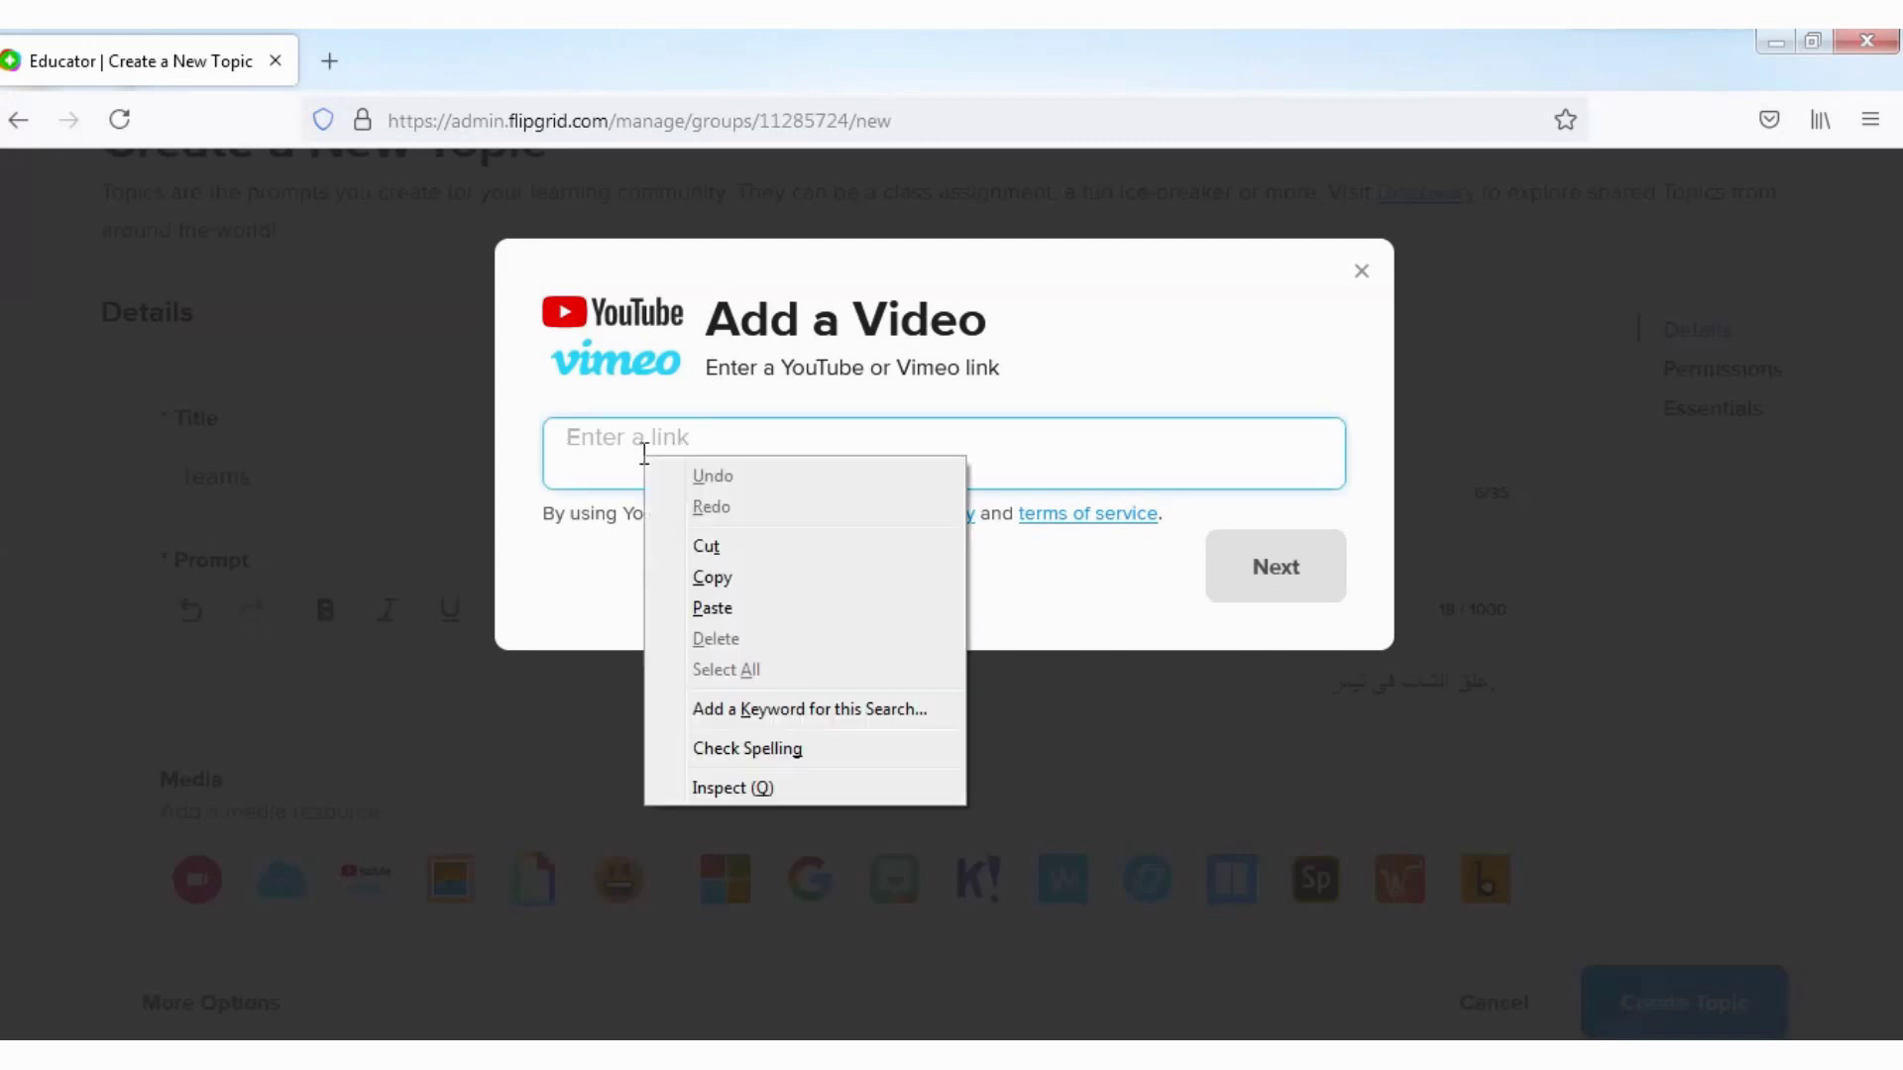
{"action": "left_click", "coordinate": [759, 610]}
{"action": "left_click", "coordinate": [1282, 569]}
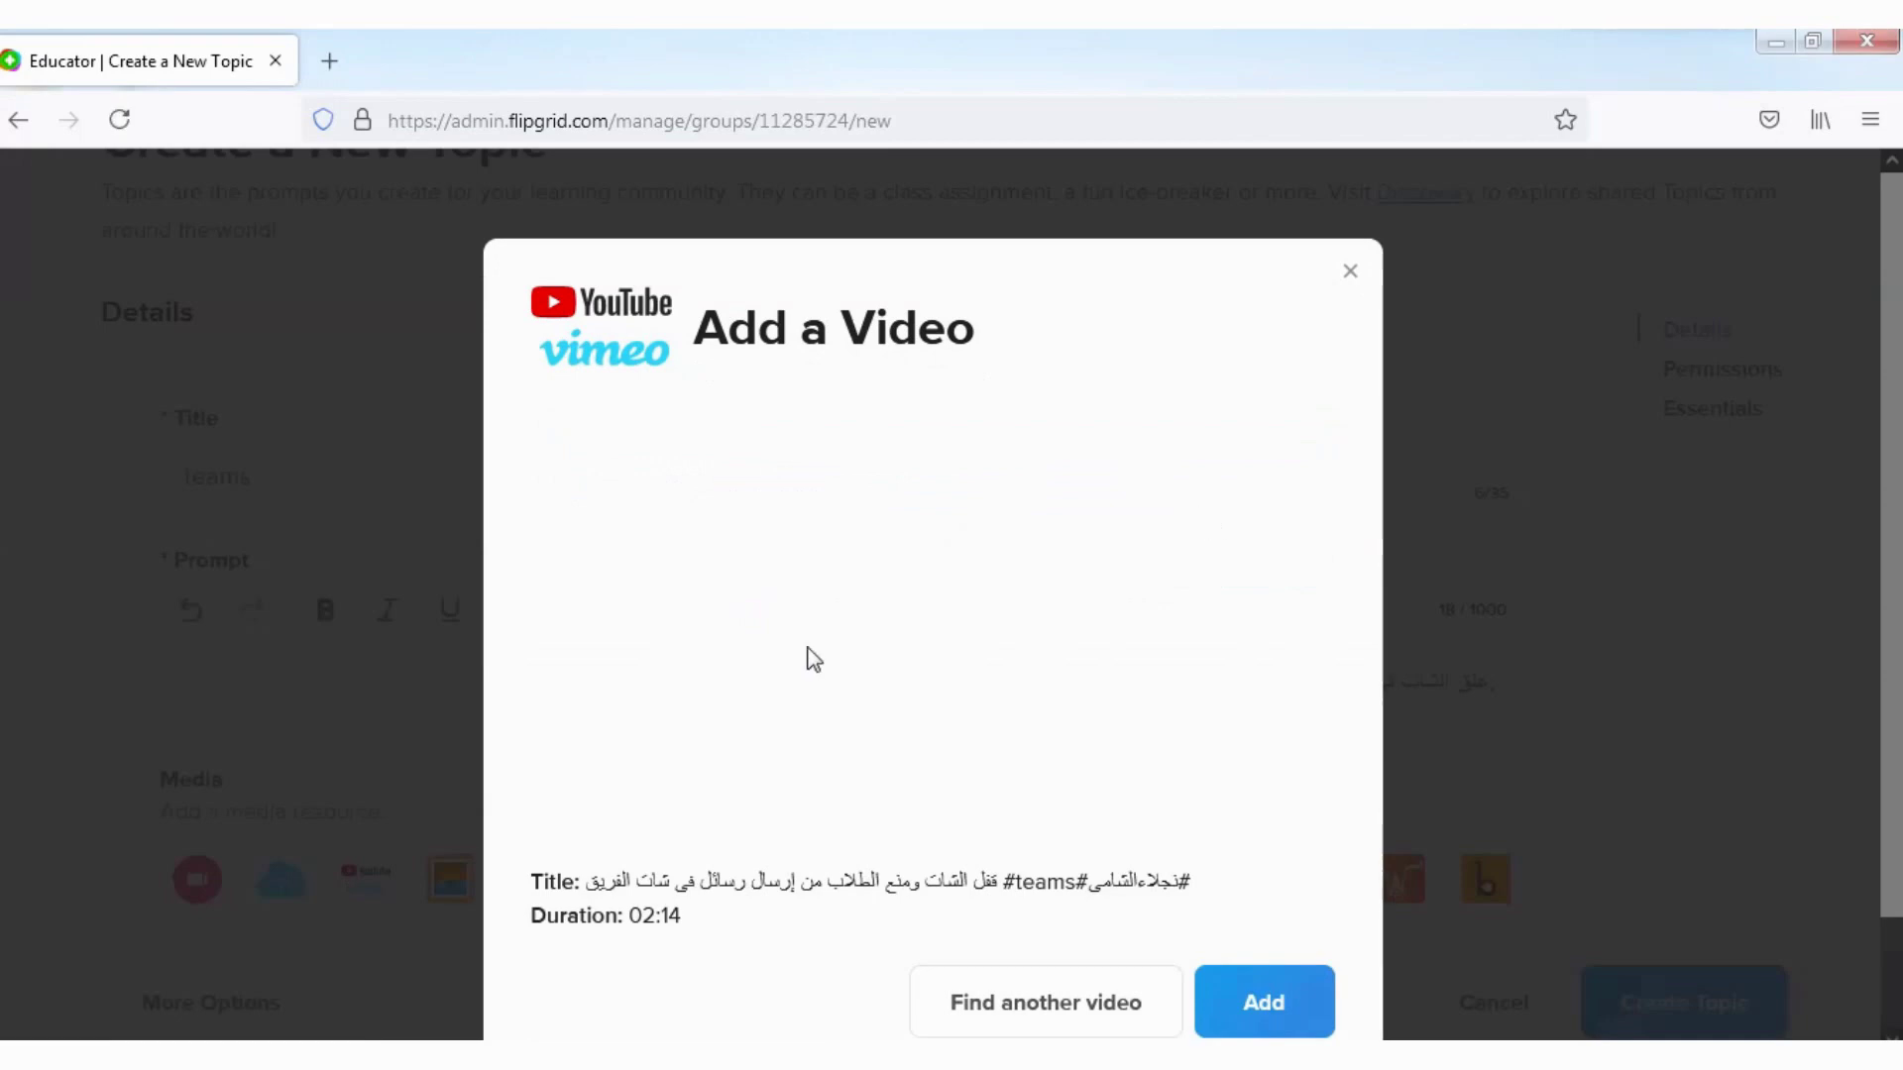
{"action": "scroll", "coordinate": [1006, 603], "scroll_direction": "down", "scroll_amount": 2}
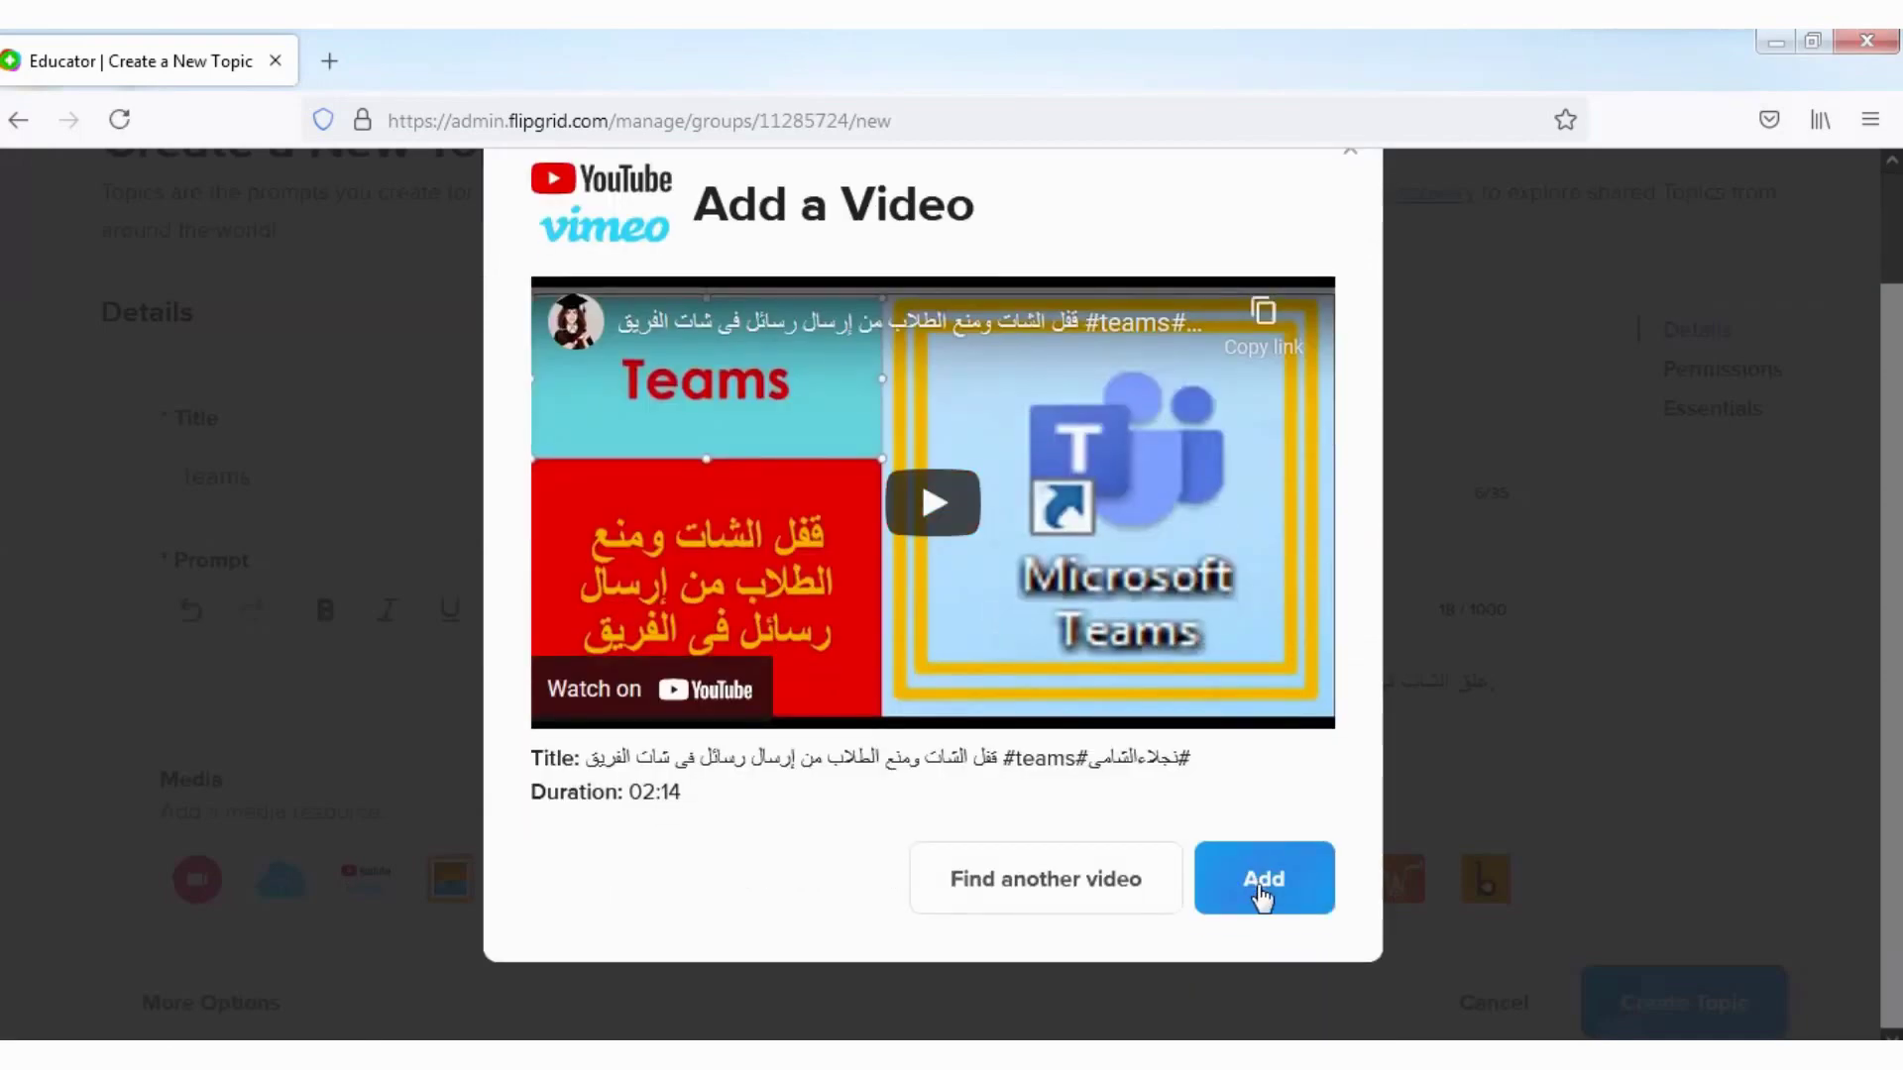
{"action": "left_click", "coordinate": [1260, 889]}
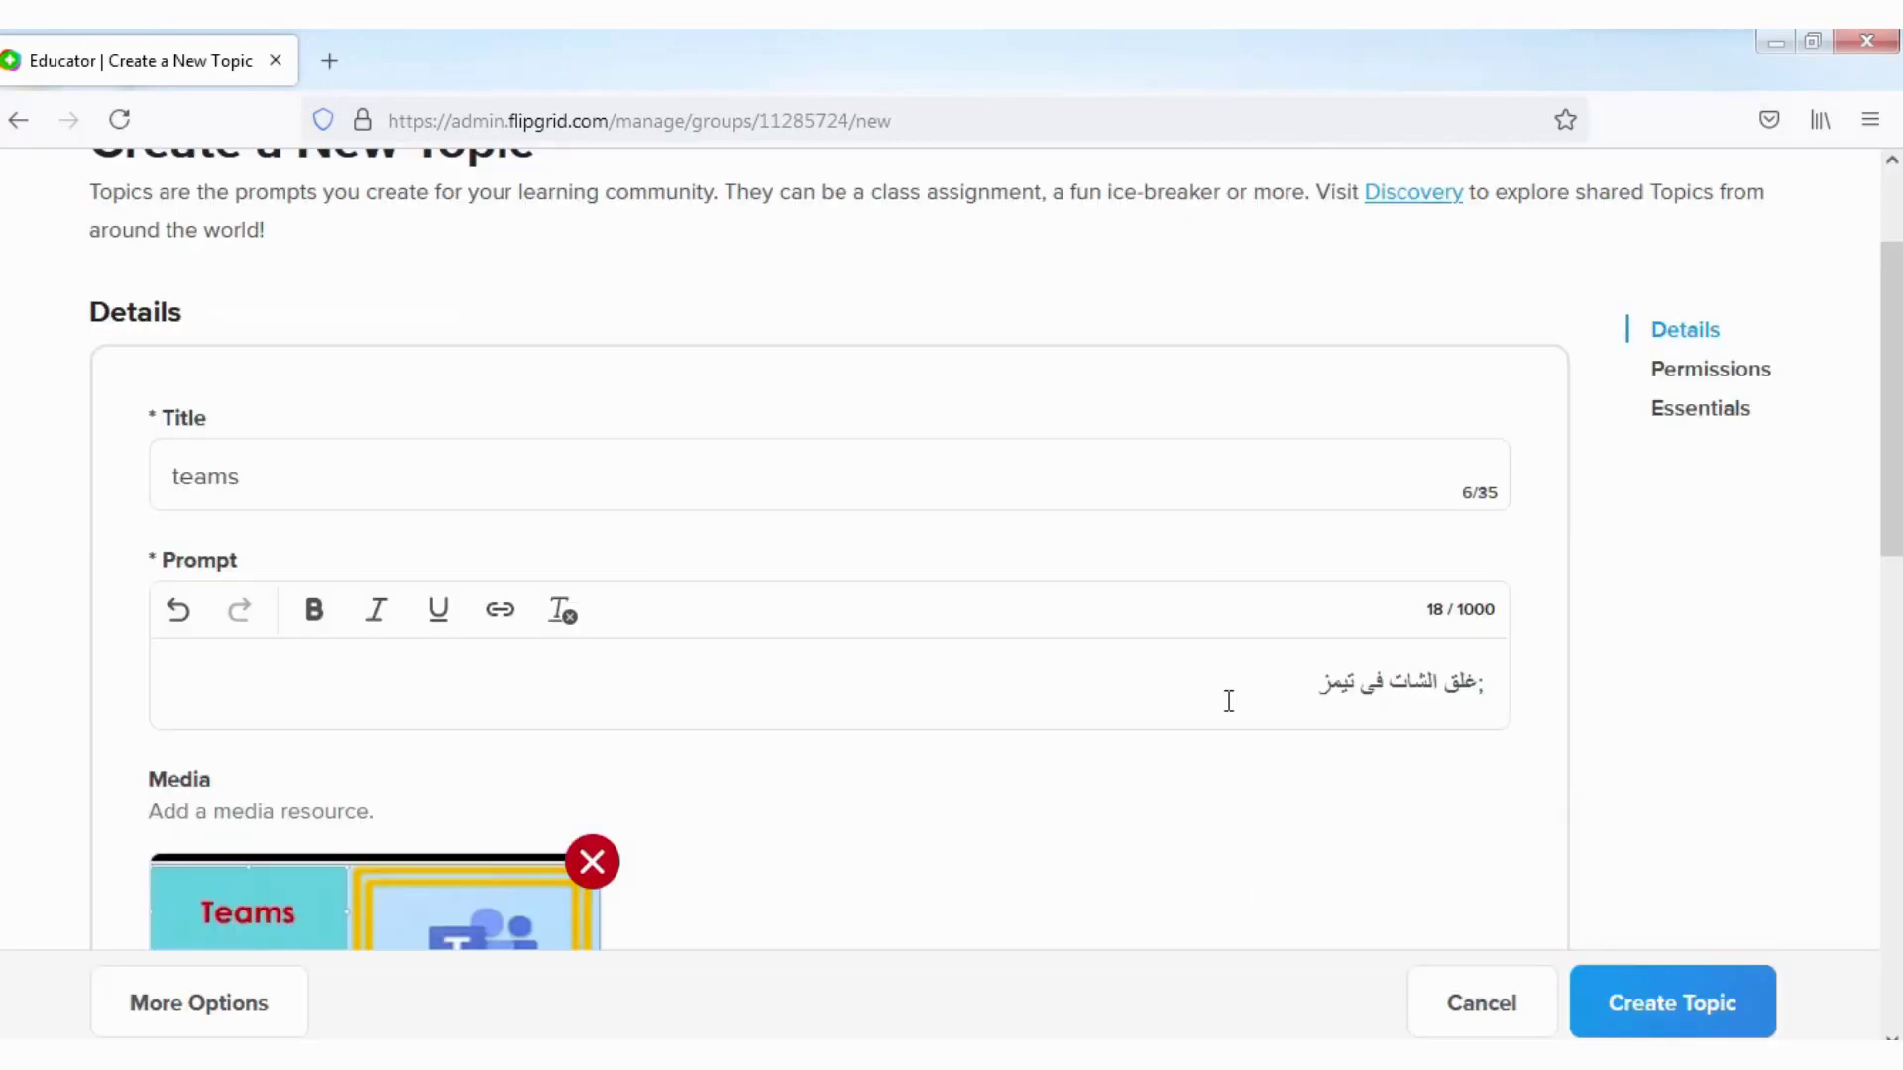
{"action": "scroll", "coordinate": [745, 645], "scroll_direction": "down", "scroll_amount": 9}
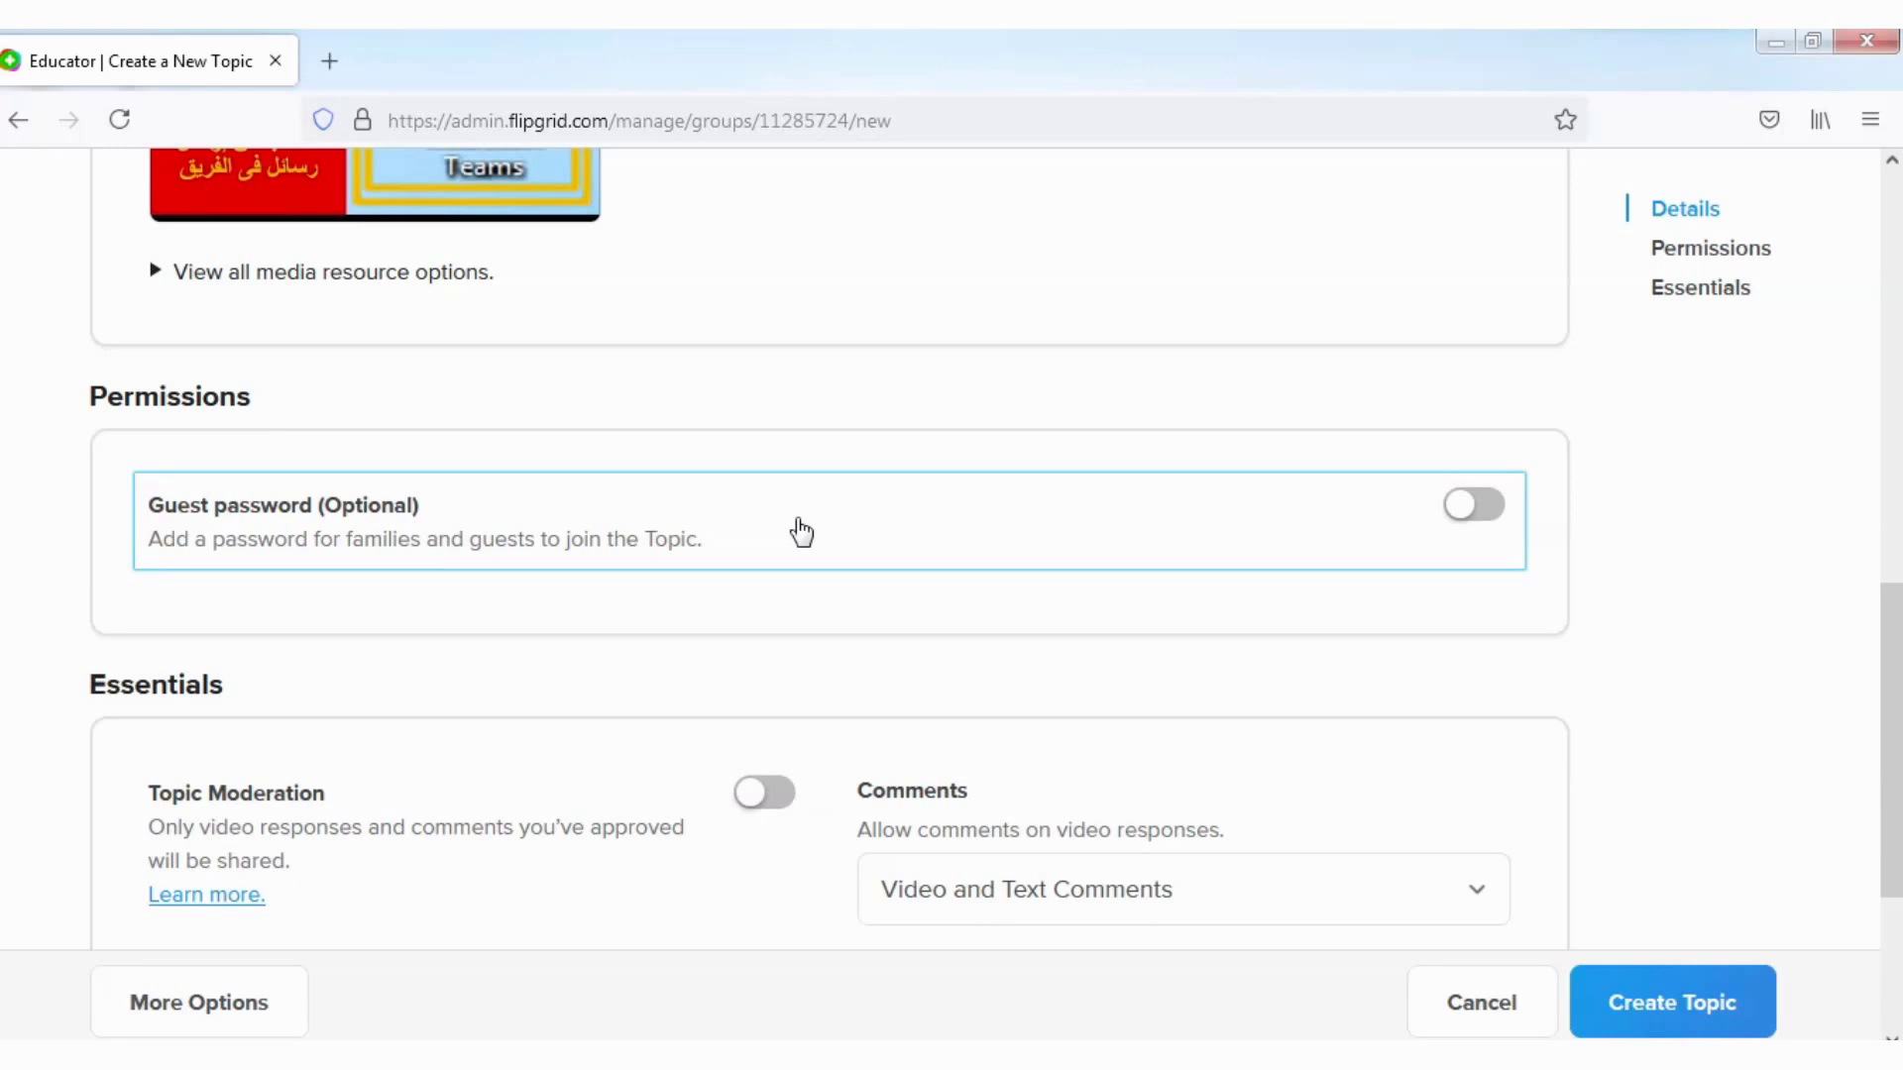
Step: Switch on the topic's guest password under Permissions and enter a password
{"action": "left_click", "coordinate": [1490, 513]}
{"action": "left_click", "coordinate": [445, 625]}
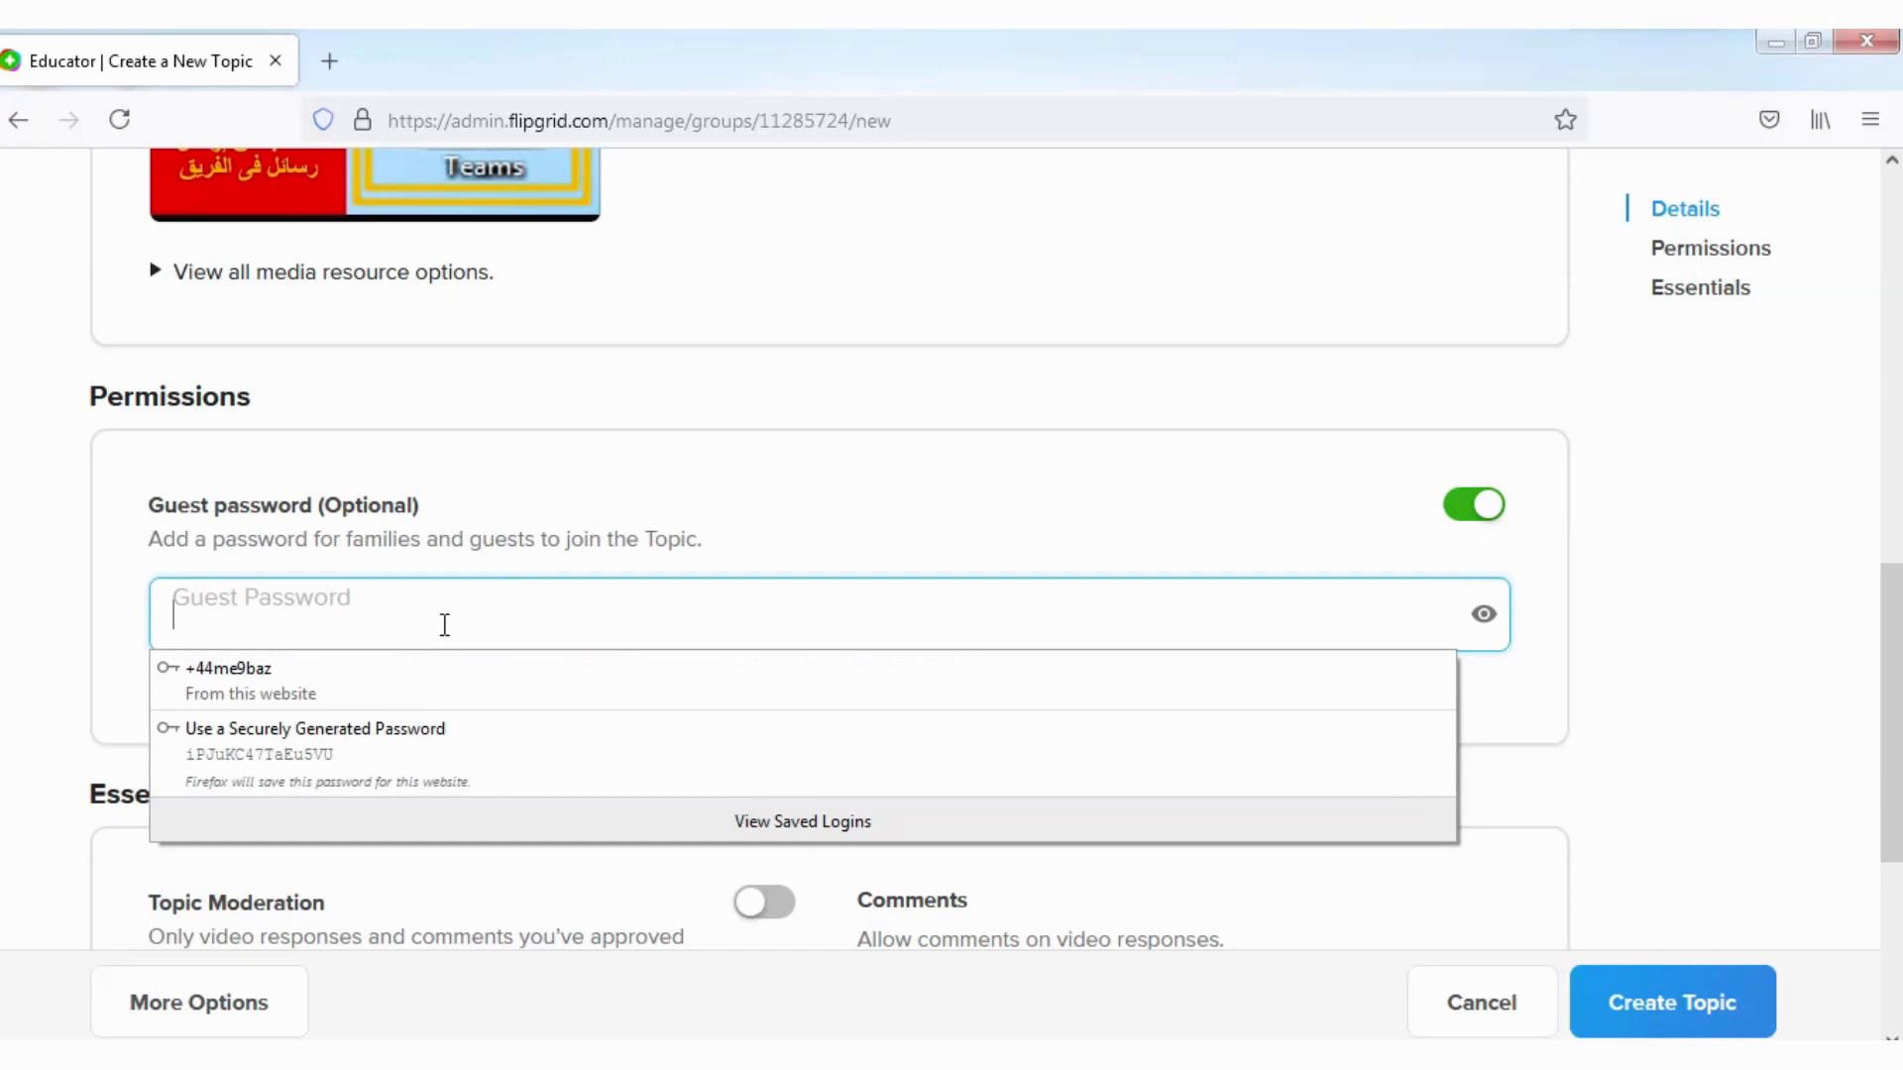
{"action": "type", "text": "123"}
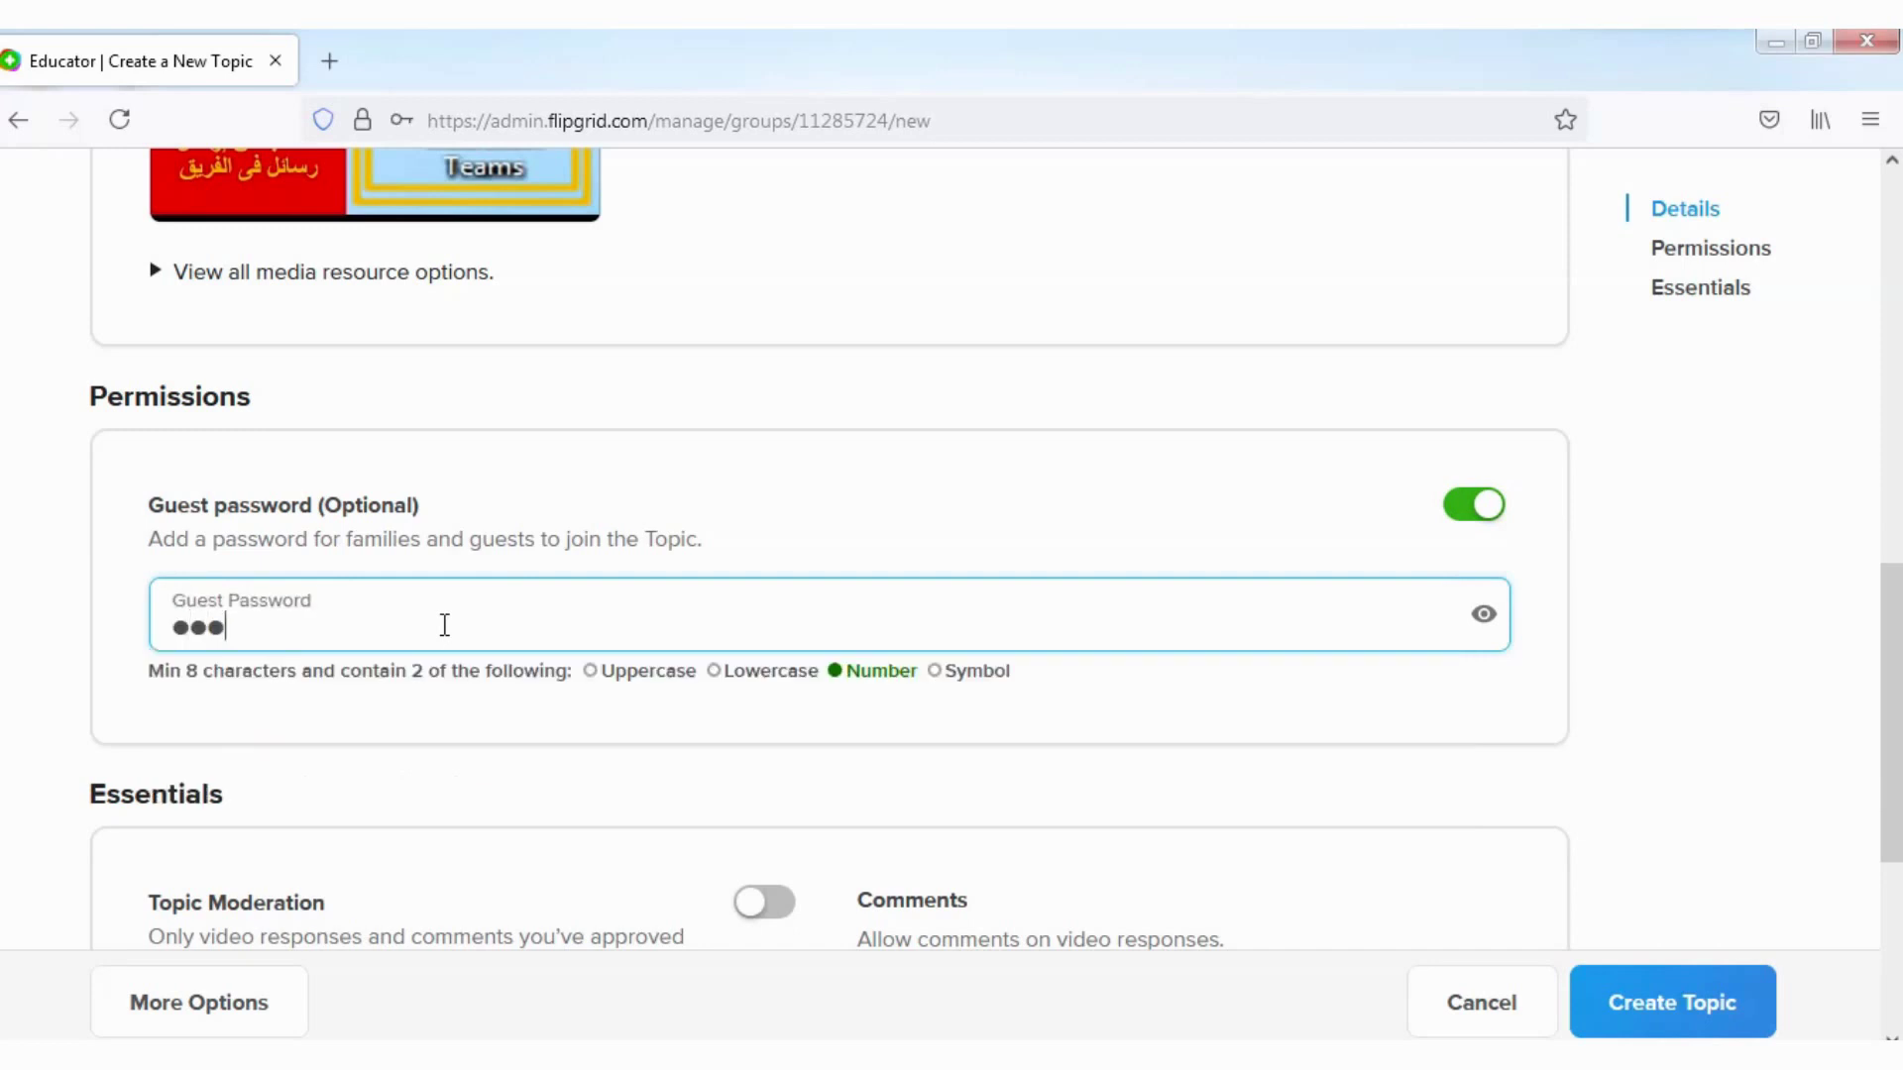
{"action": "type", "text": "456"}
{"action": "key", "text": "BackSpace"}
{"action": "key", "text": "BackSpace"}
{"action": "key", "text": "BackSpace"}
{"action": "key", "text": "BackSpace"}
{"action": "key", "text": "BackSpace"}
{"action": "key", "text": "BackSpace"}
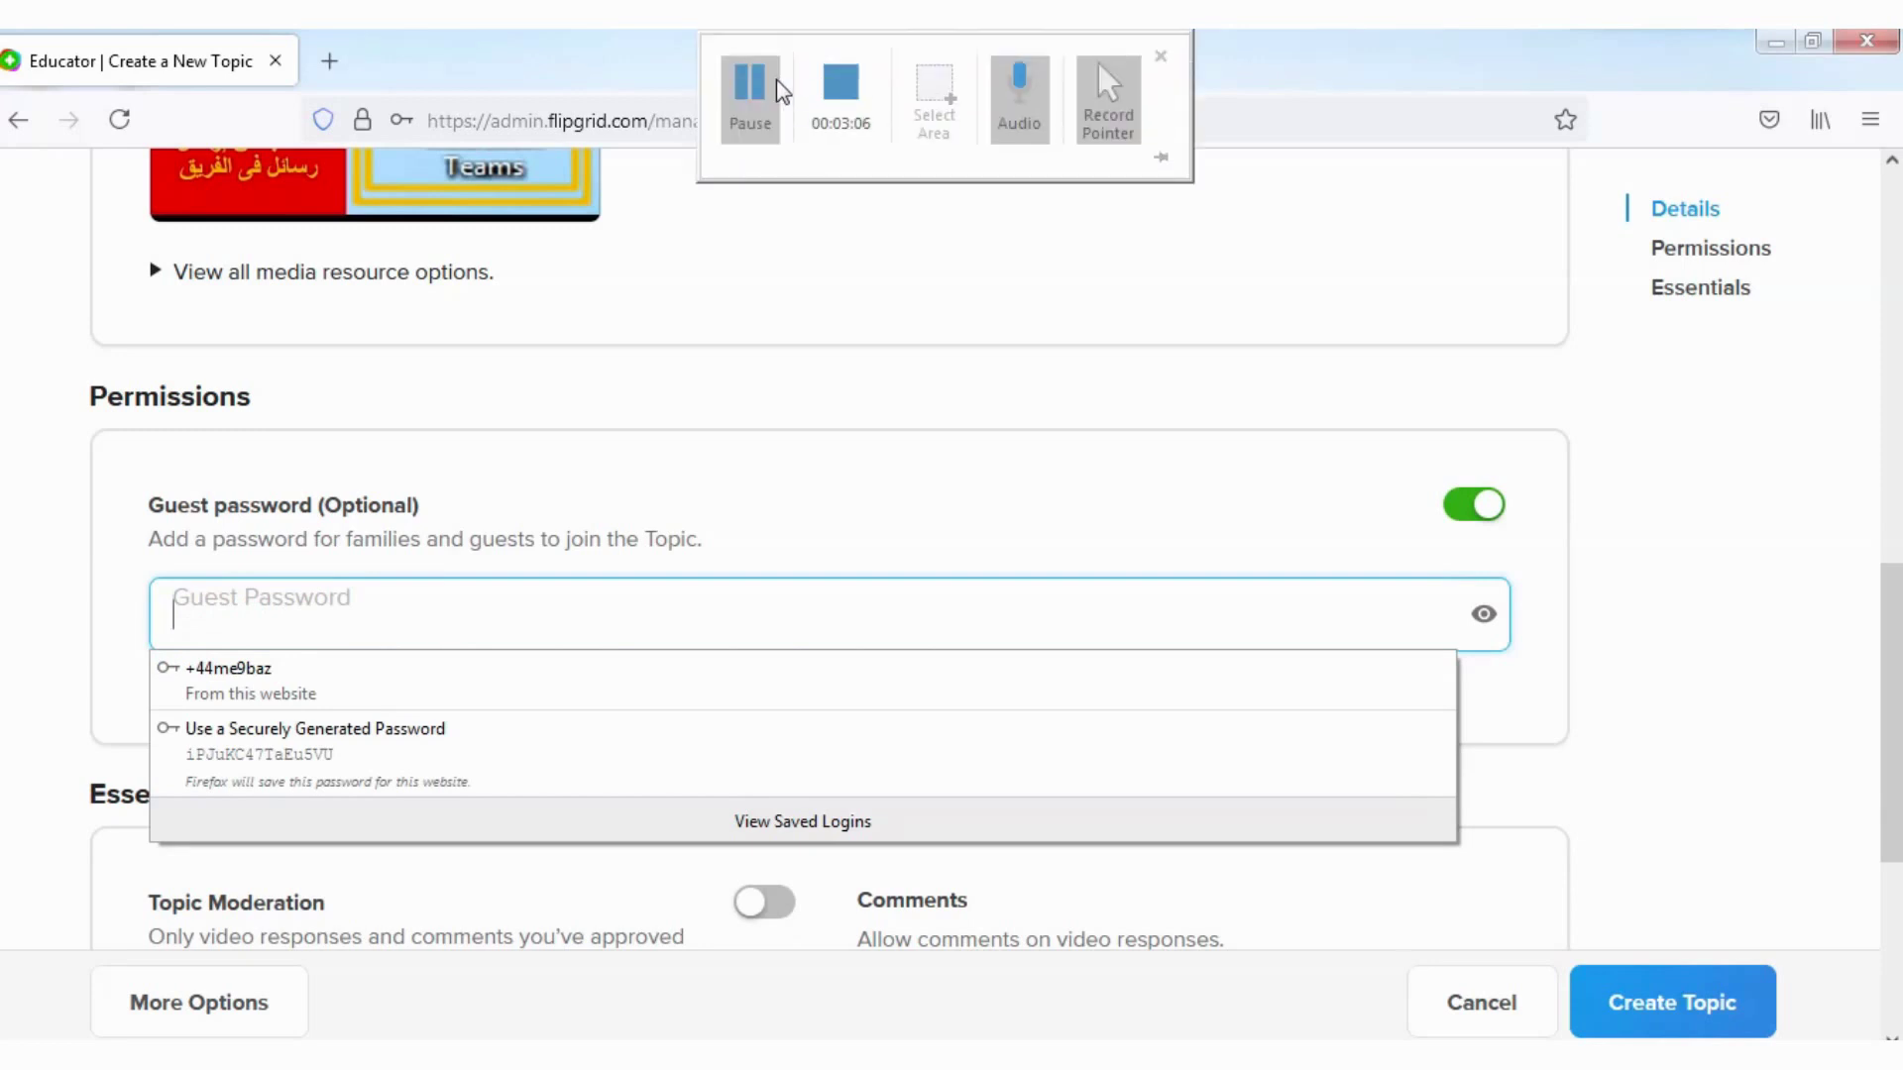
{"action": "left_click", "coordinate": [757, 81]}
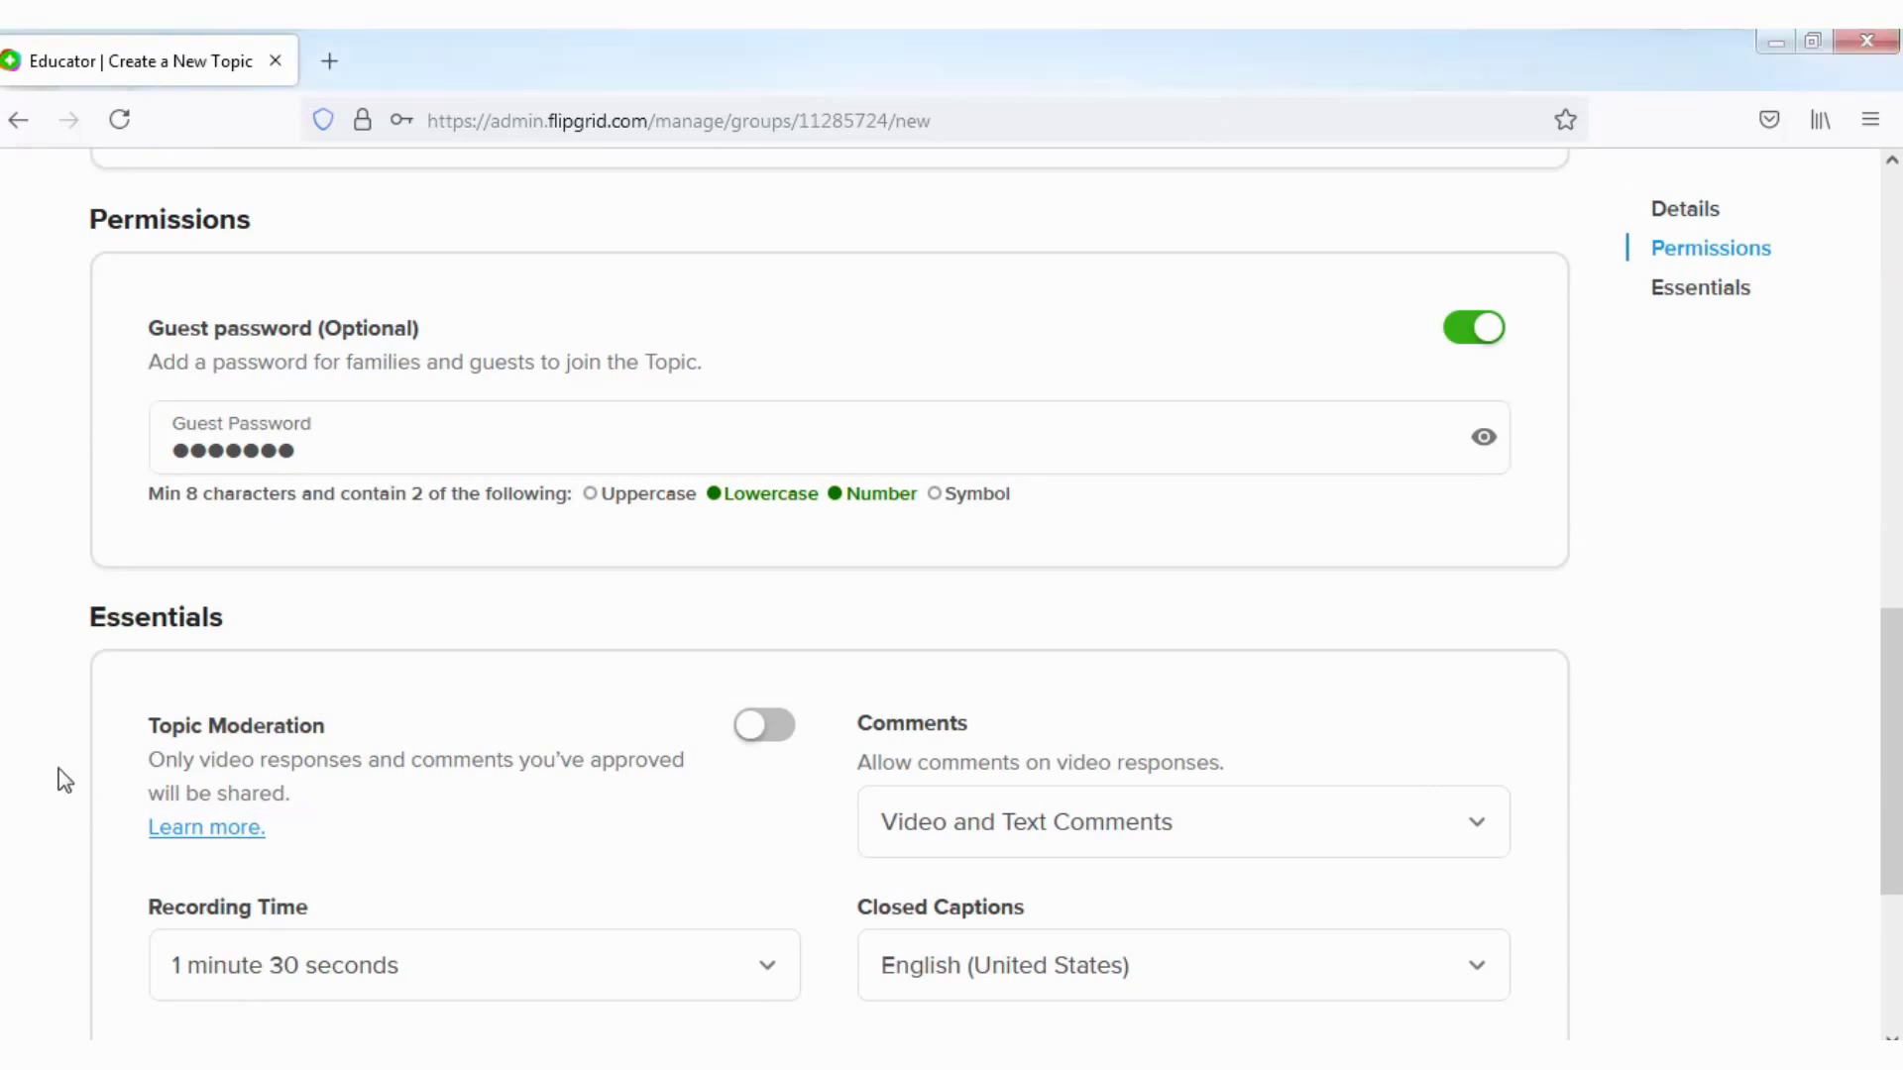
{"action": "scroll", "coordinate": [59, 788], "scroll_direction": "down", "scroll_amount": 3}
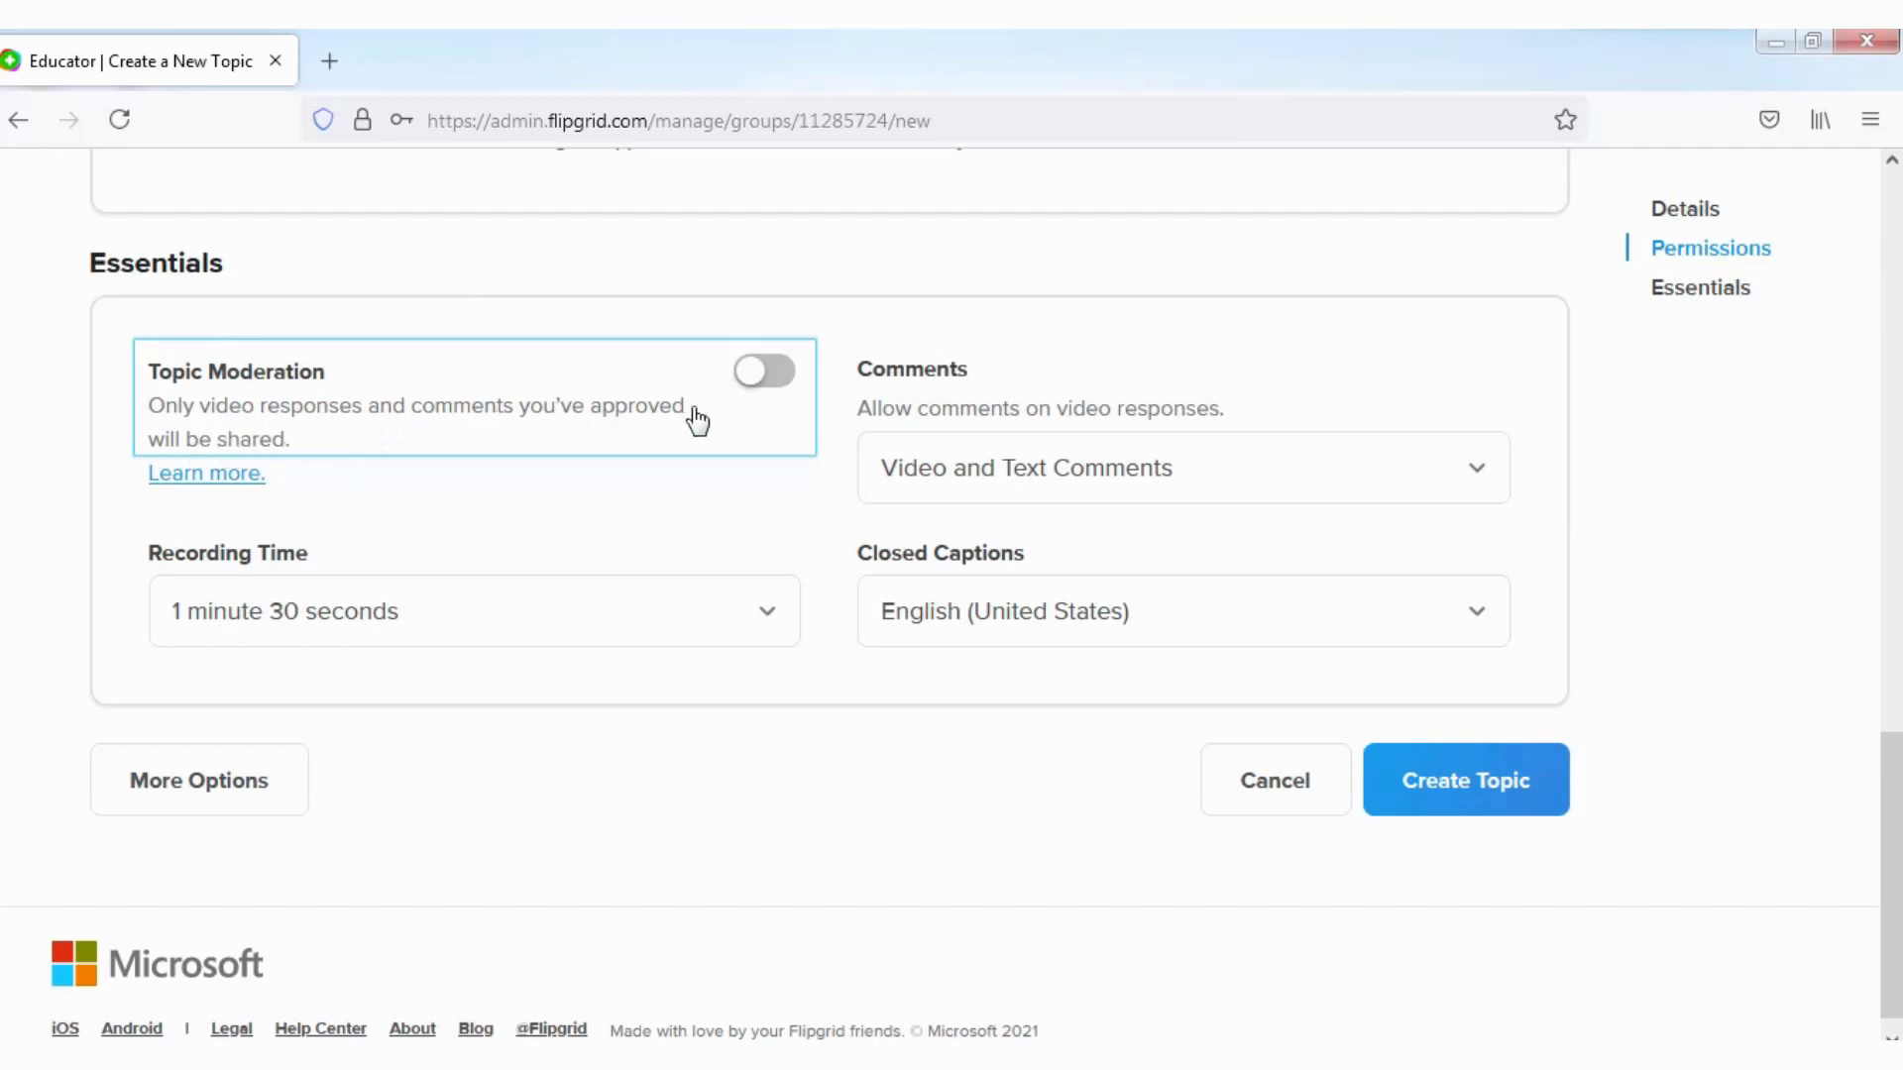
{"action": "left_click", "coordinate": [781, 374]}
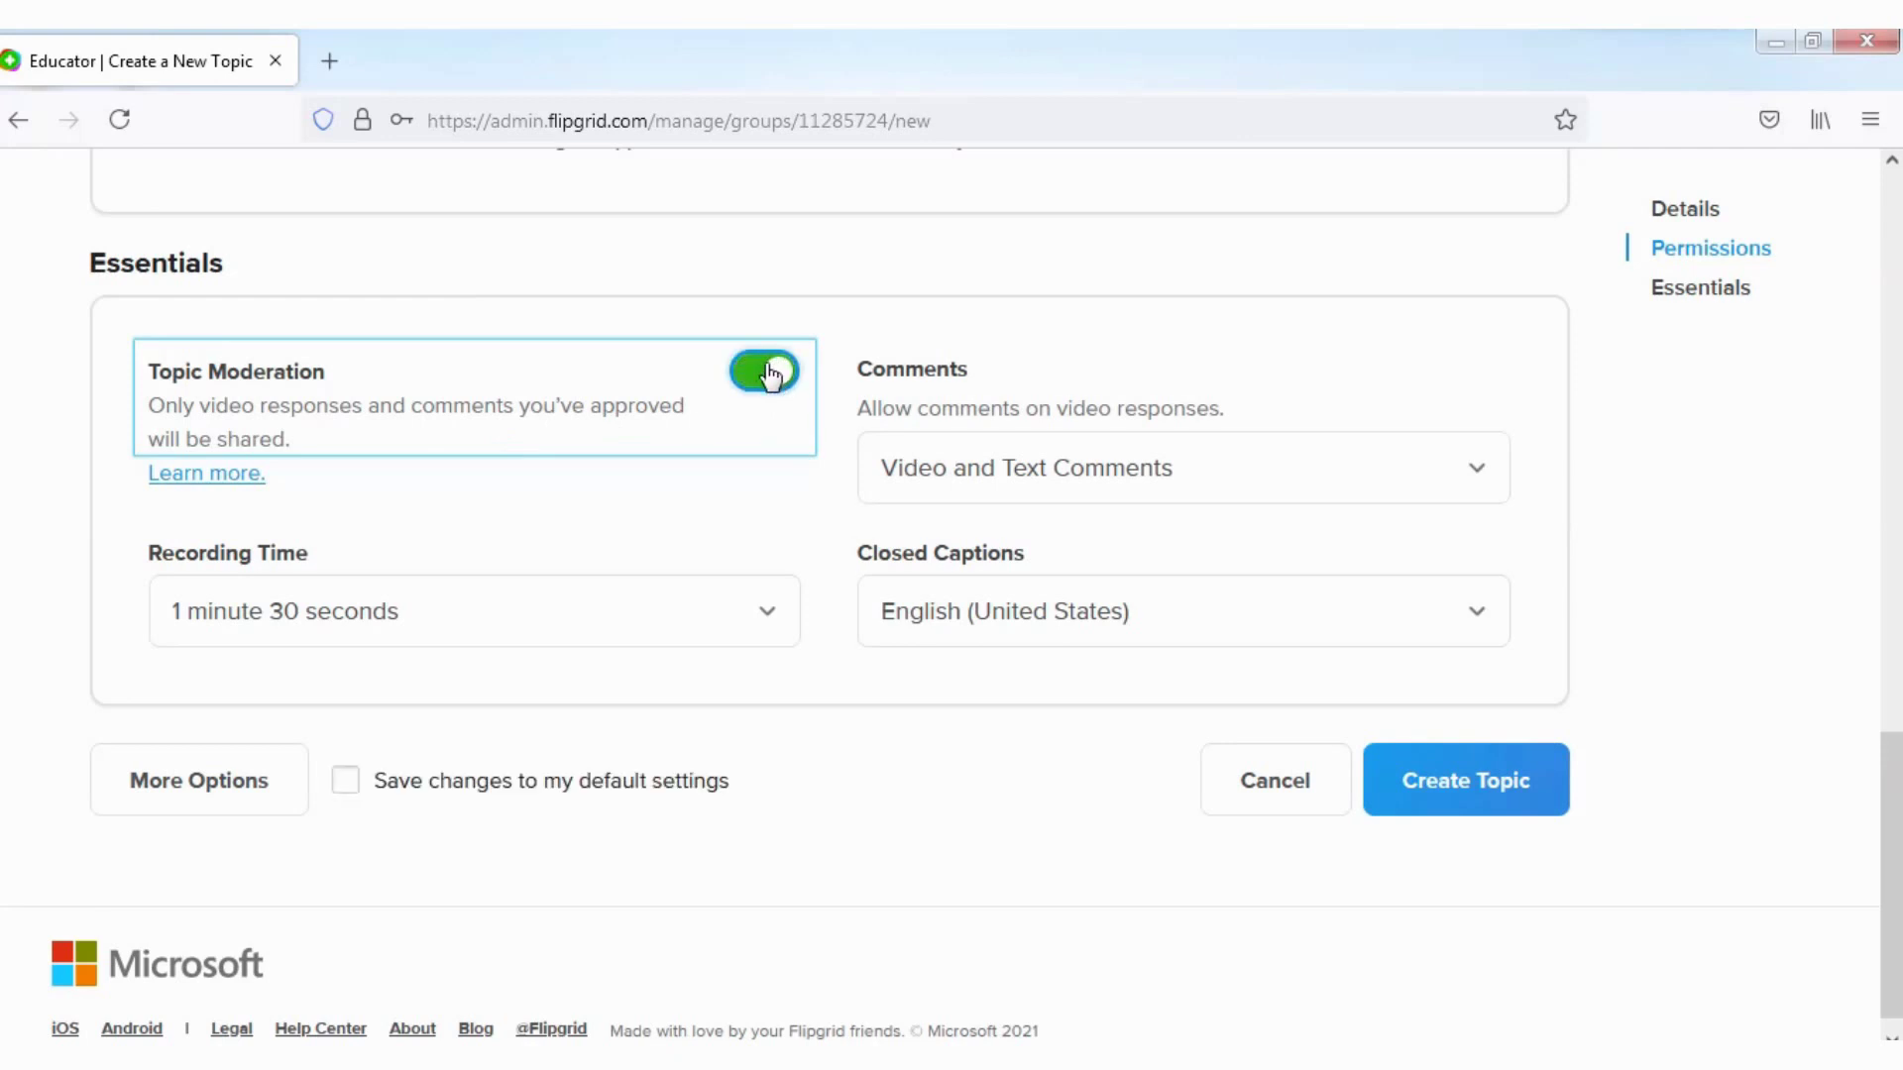
{"action": "left_click", "coordinate": [779, 373]}
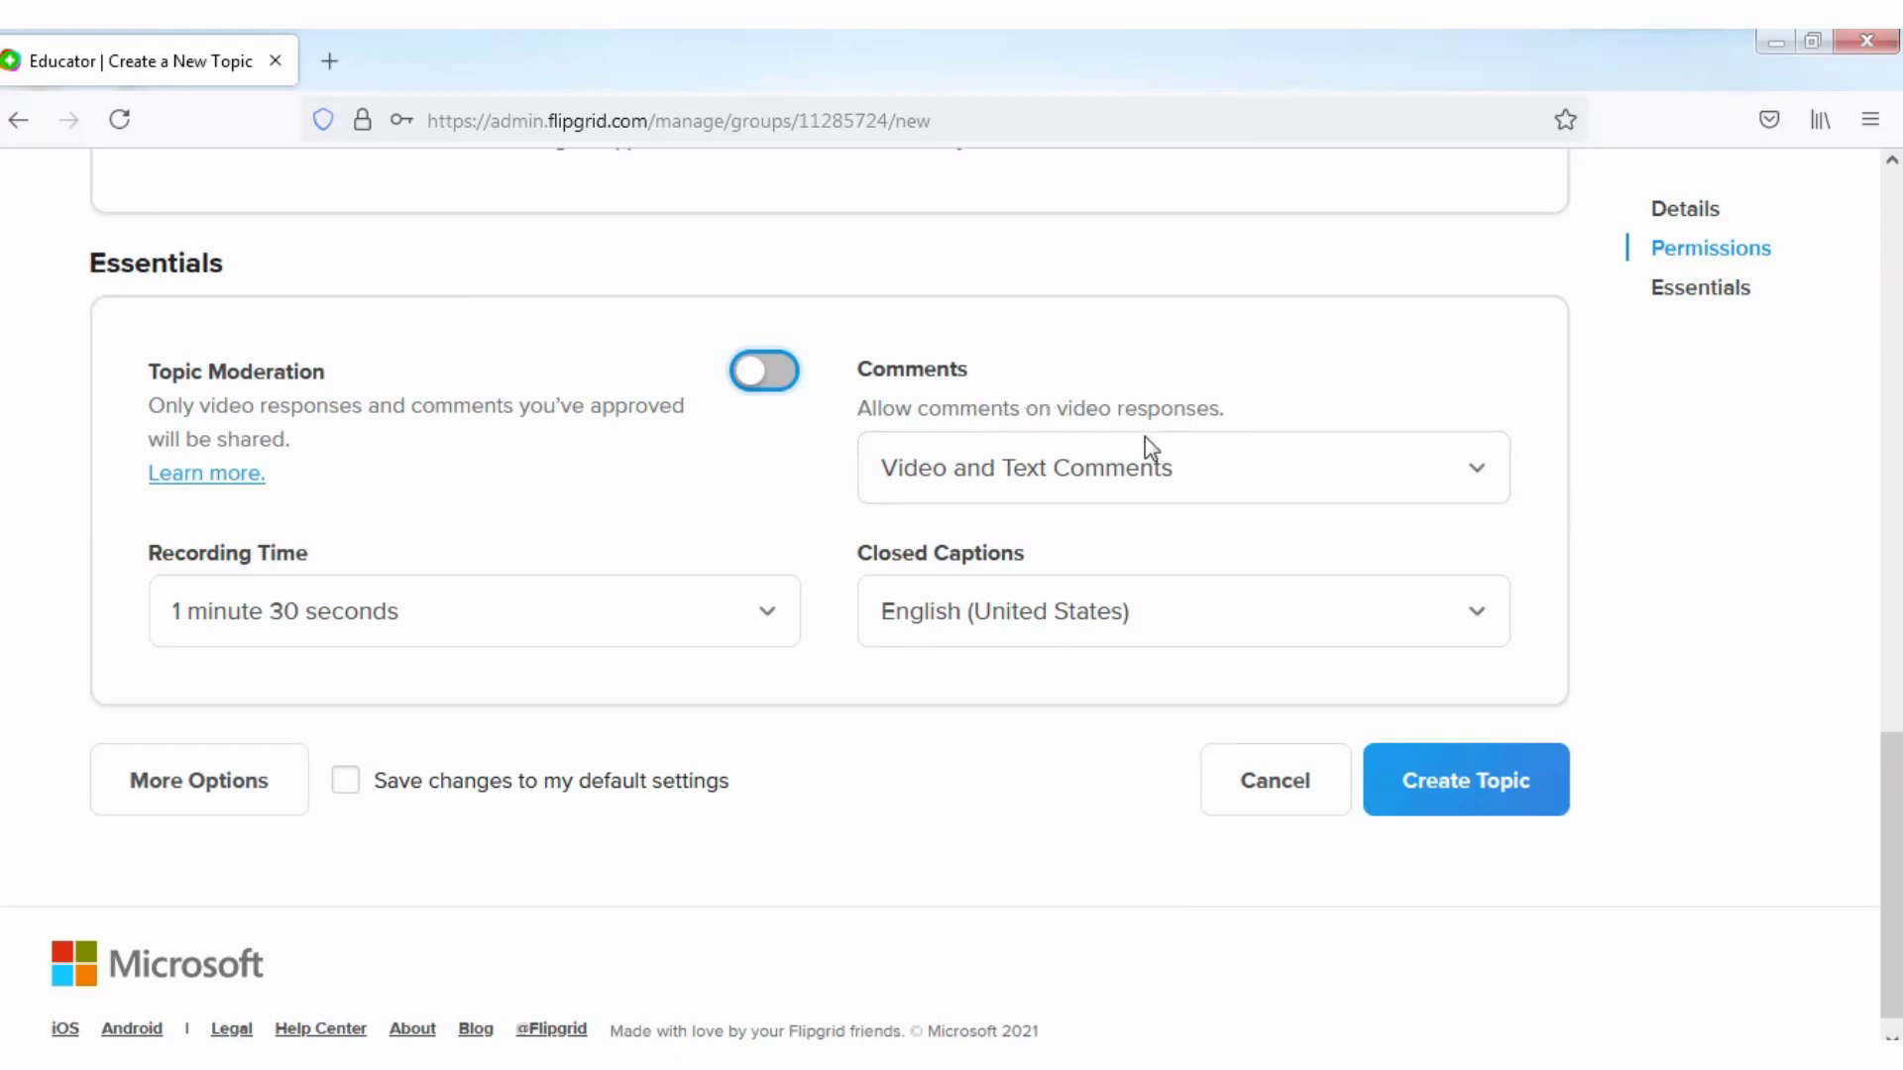
{"action": "left_click", "coordinate": [1479, 474]}
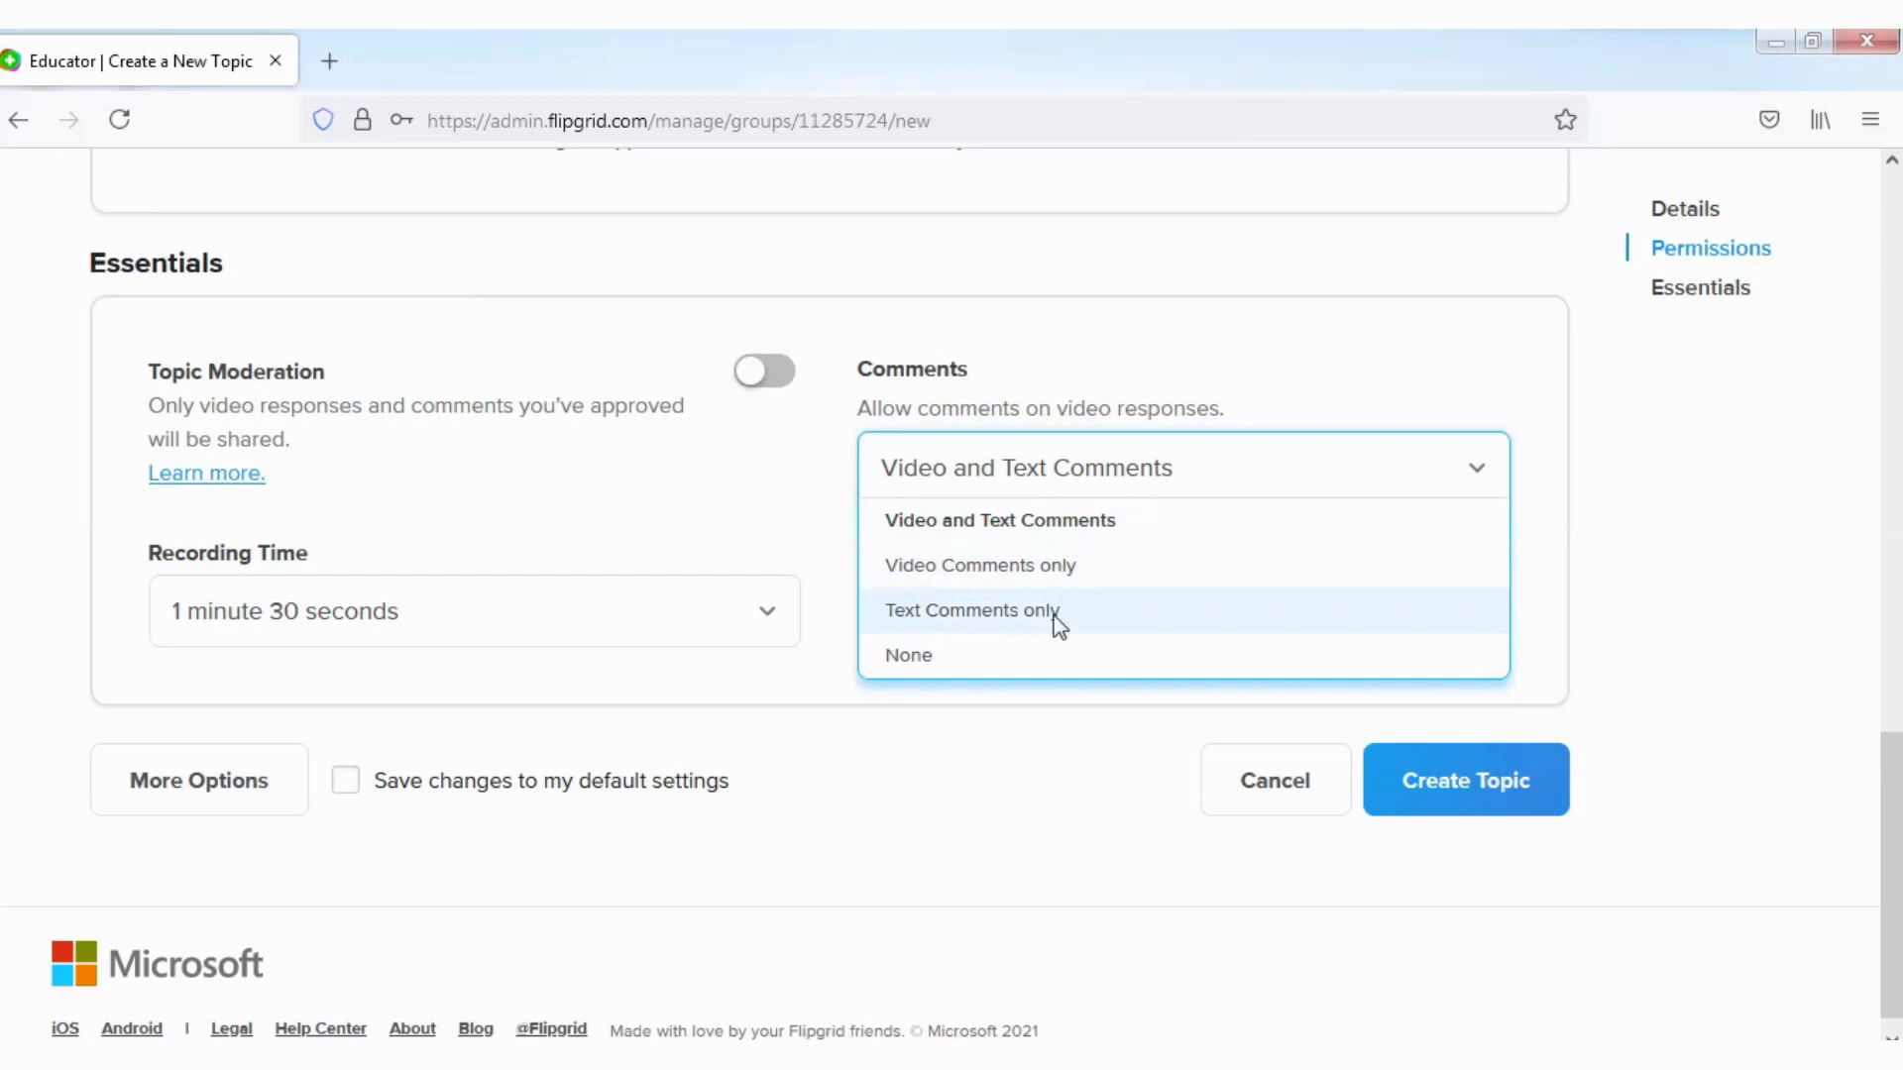
{"action": "left_click", "coordinate": [960, 658]}
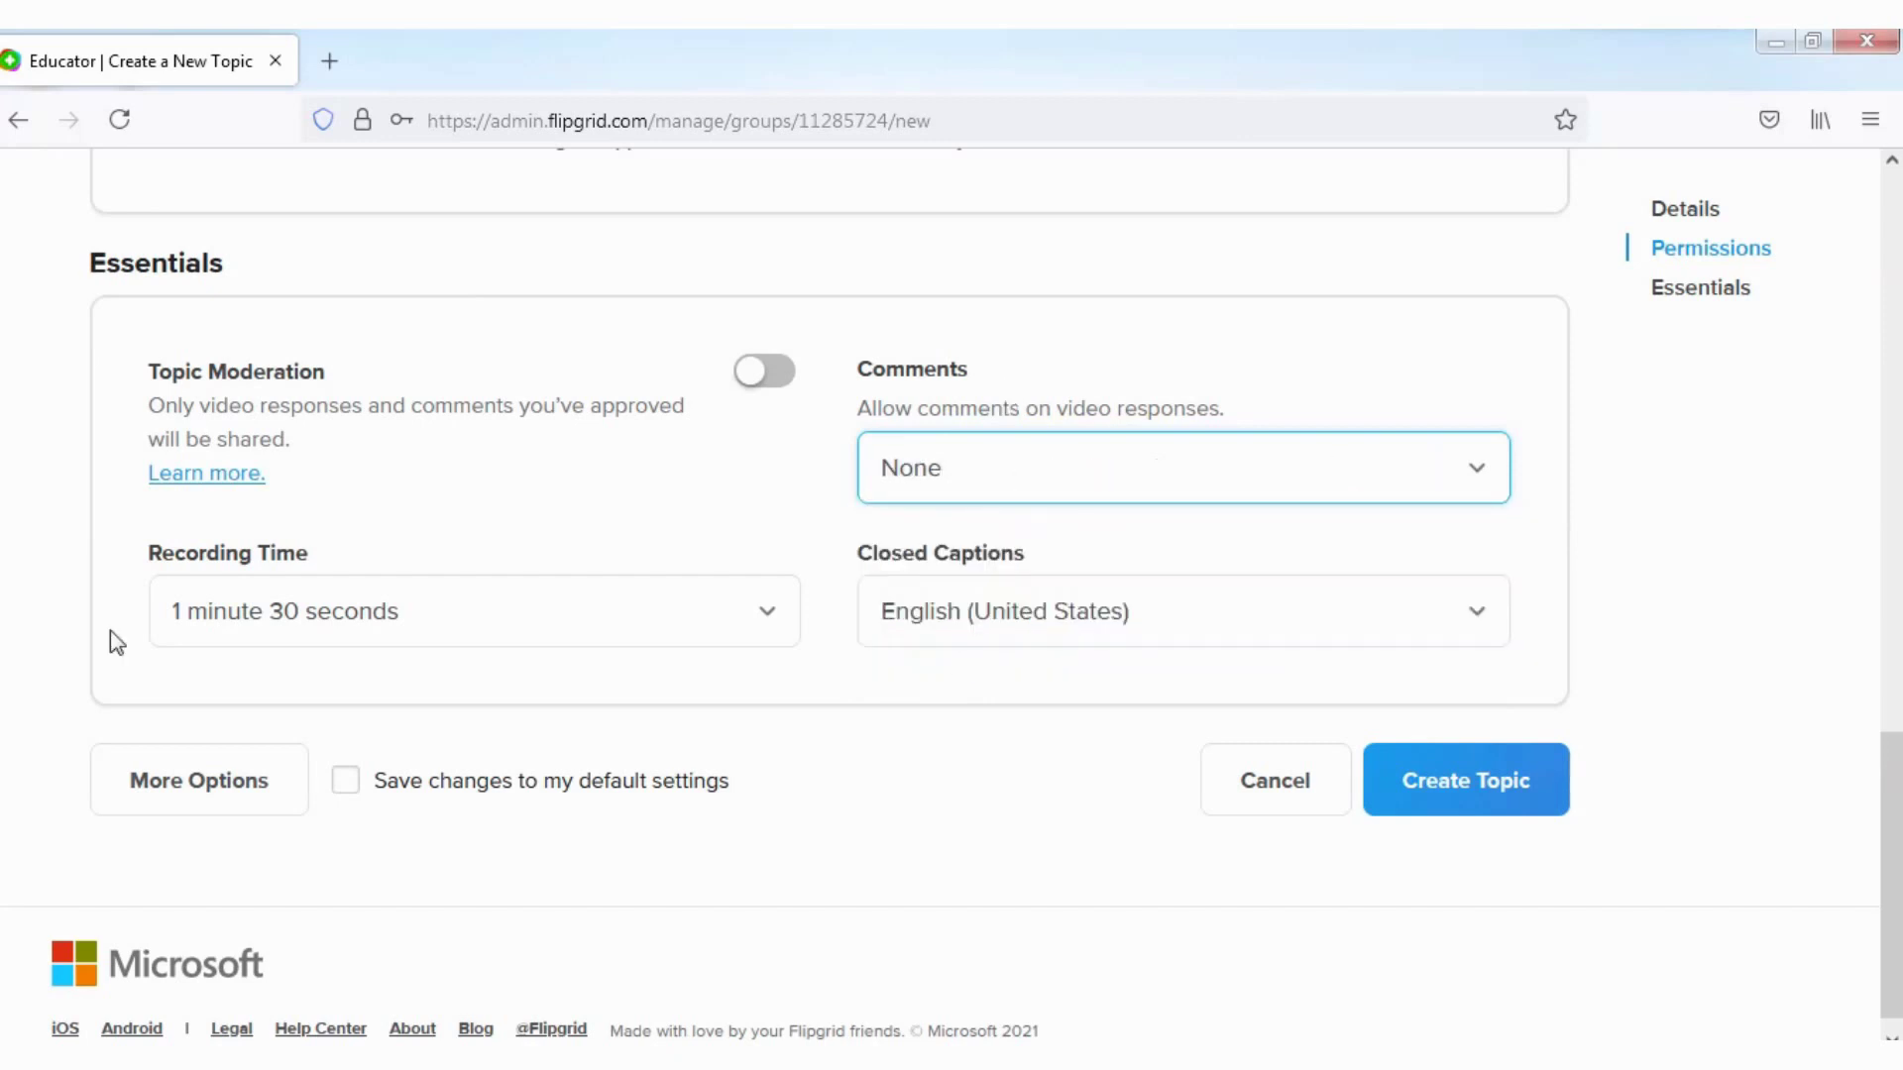
{"action": "left_click", "coordinate": [1469, 470]}
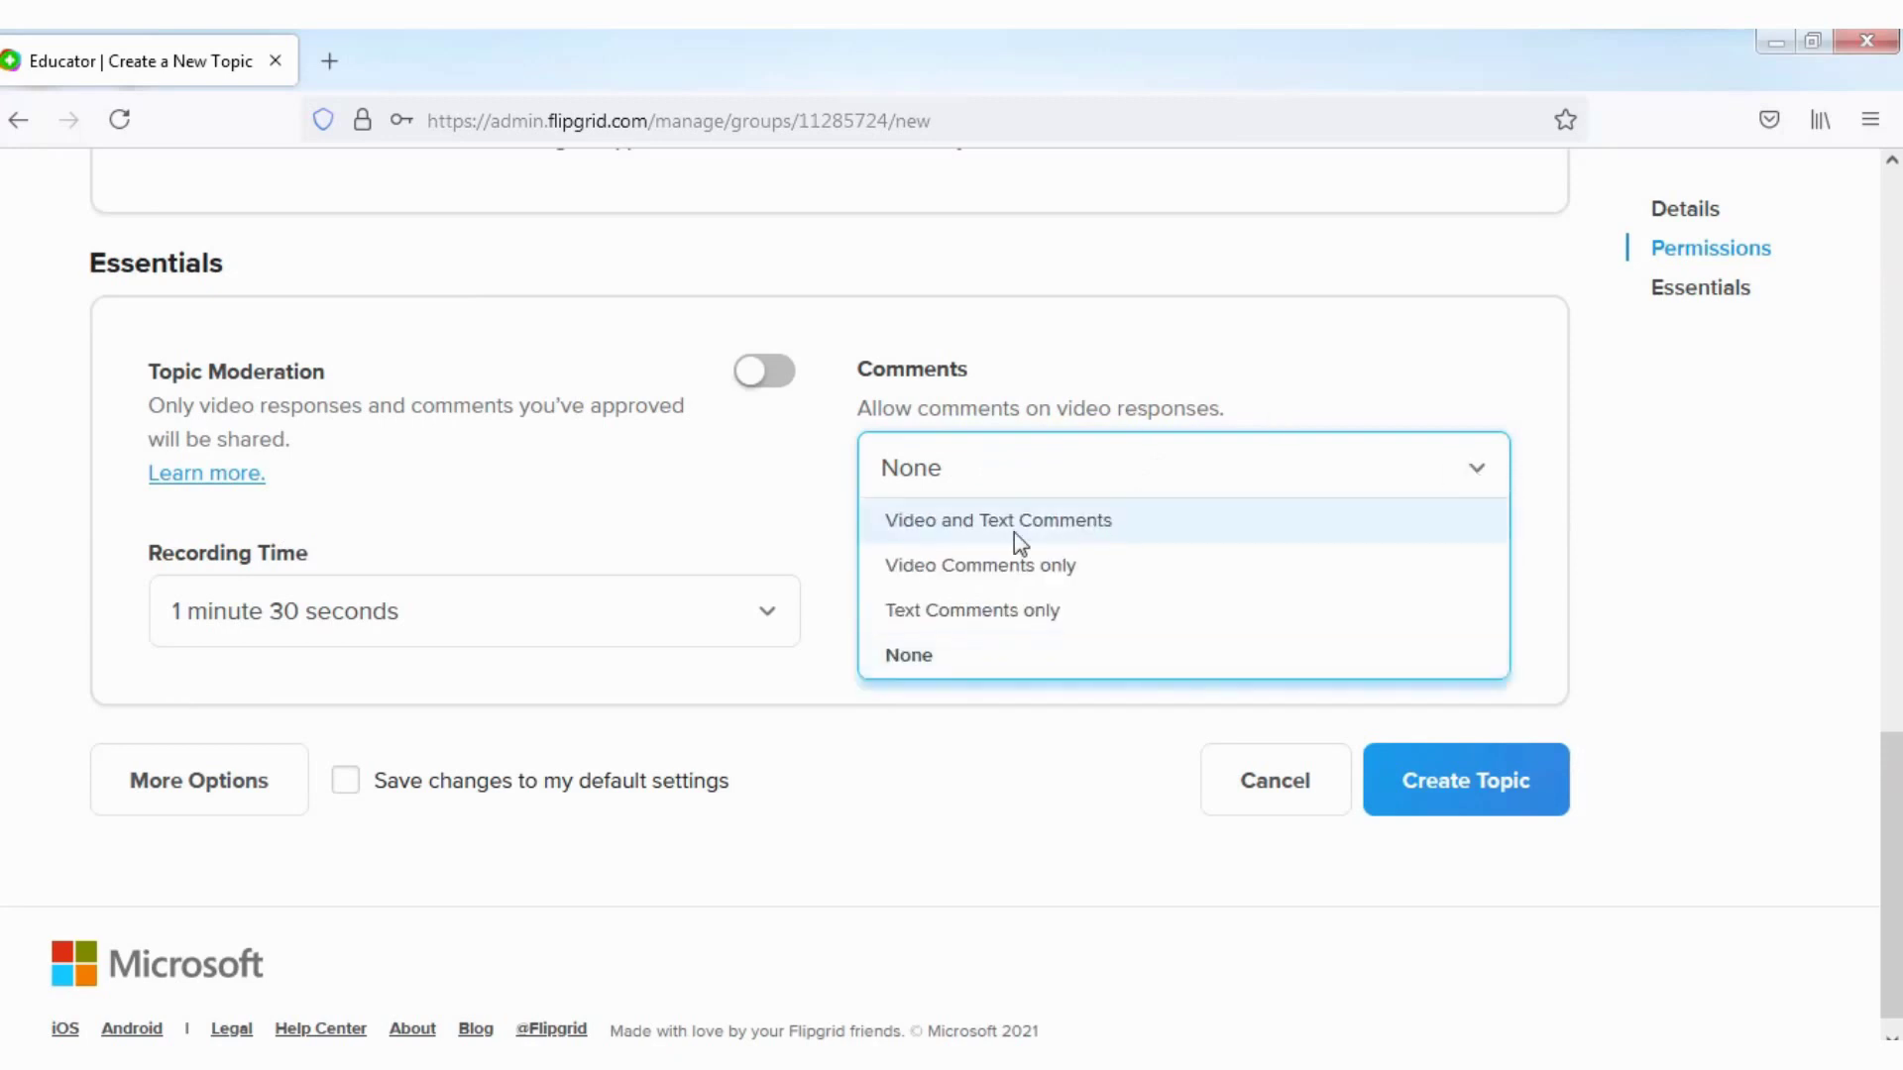
{"action": "left_click", "coordinate": [977, 526]}
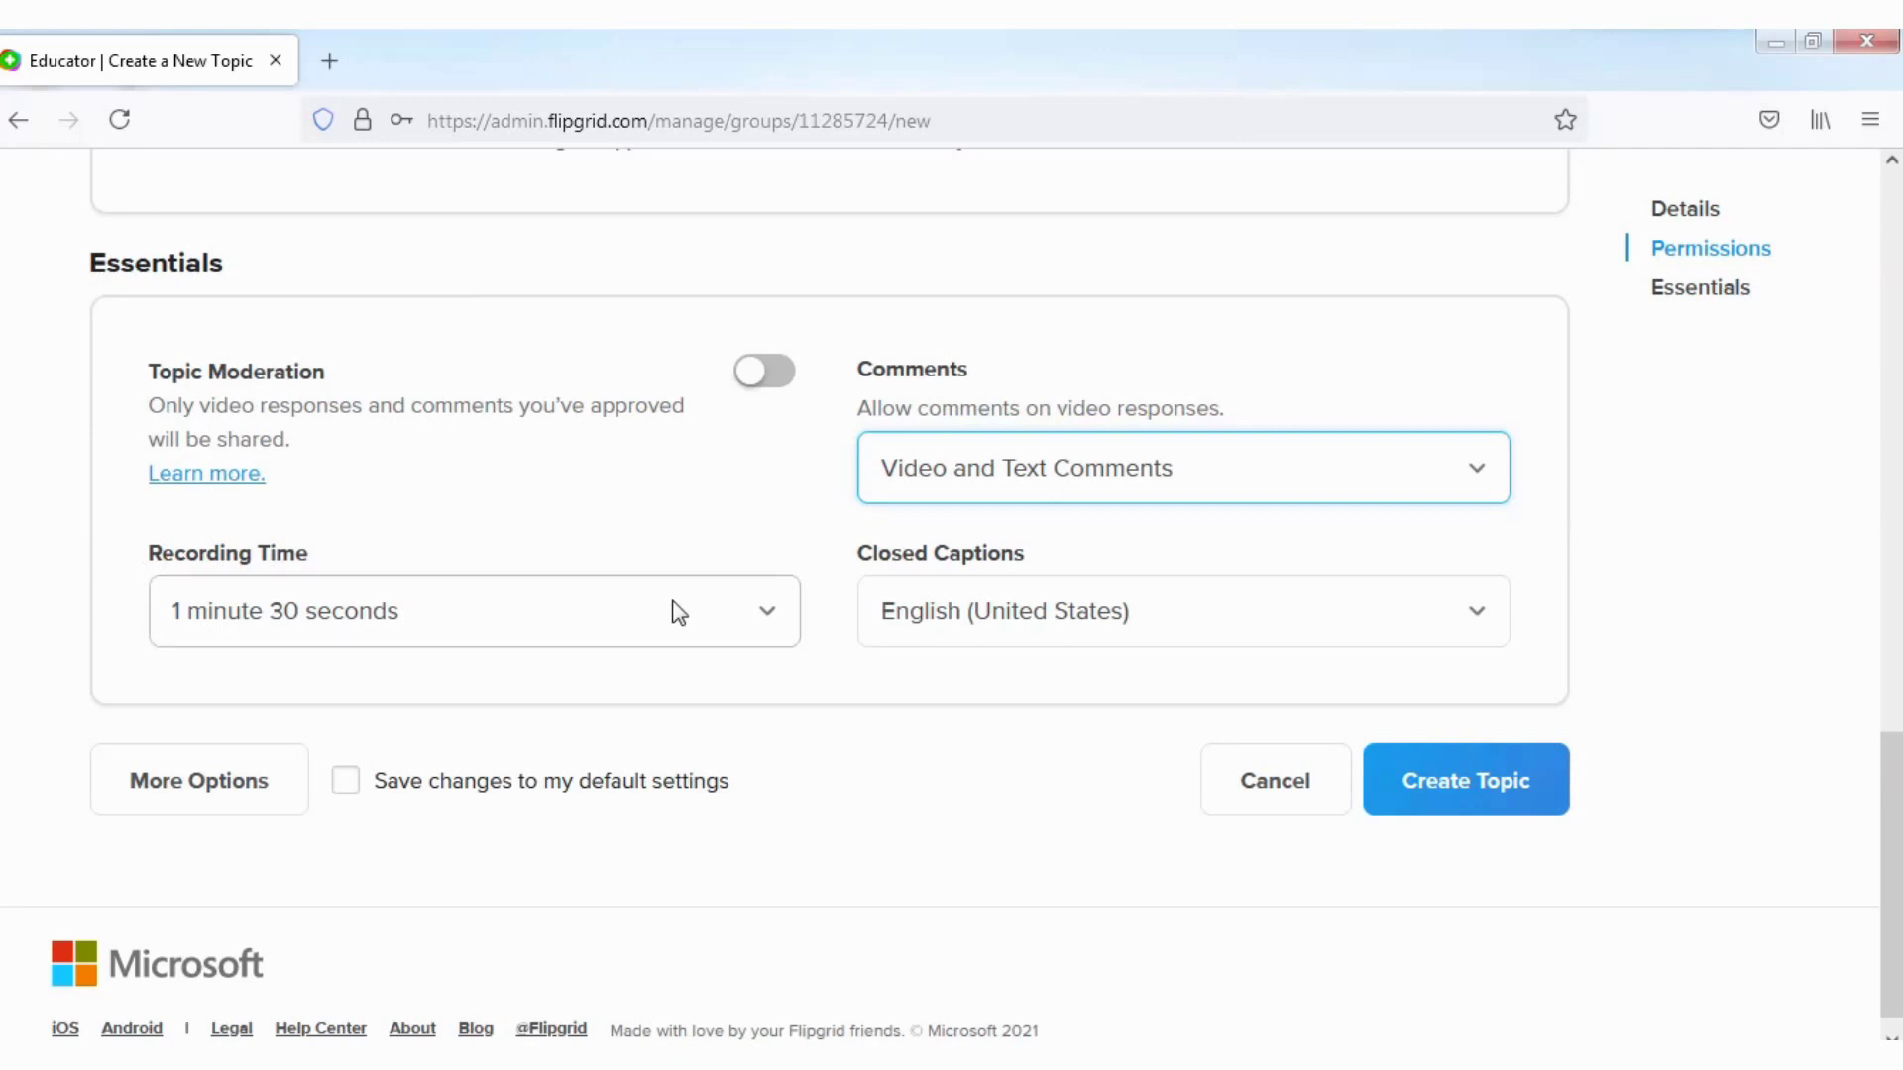
{"action": "left_click", "coordinate": [771, 620]}
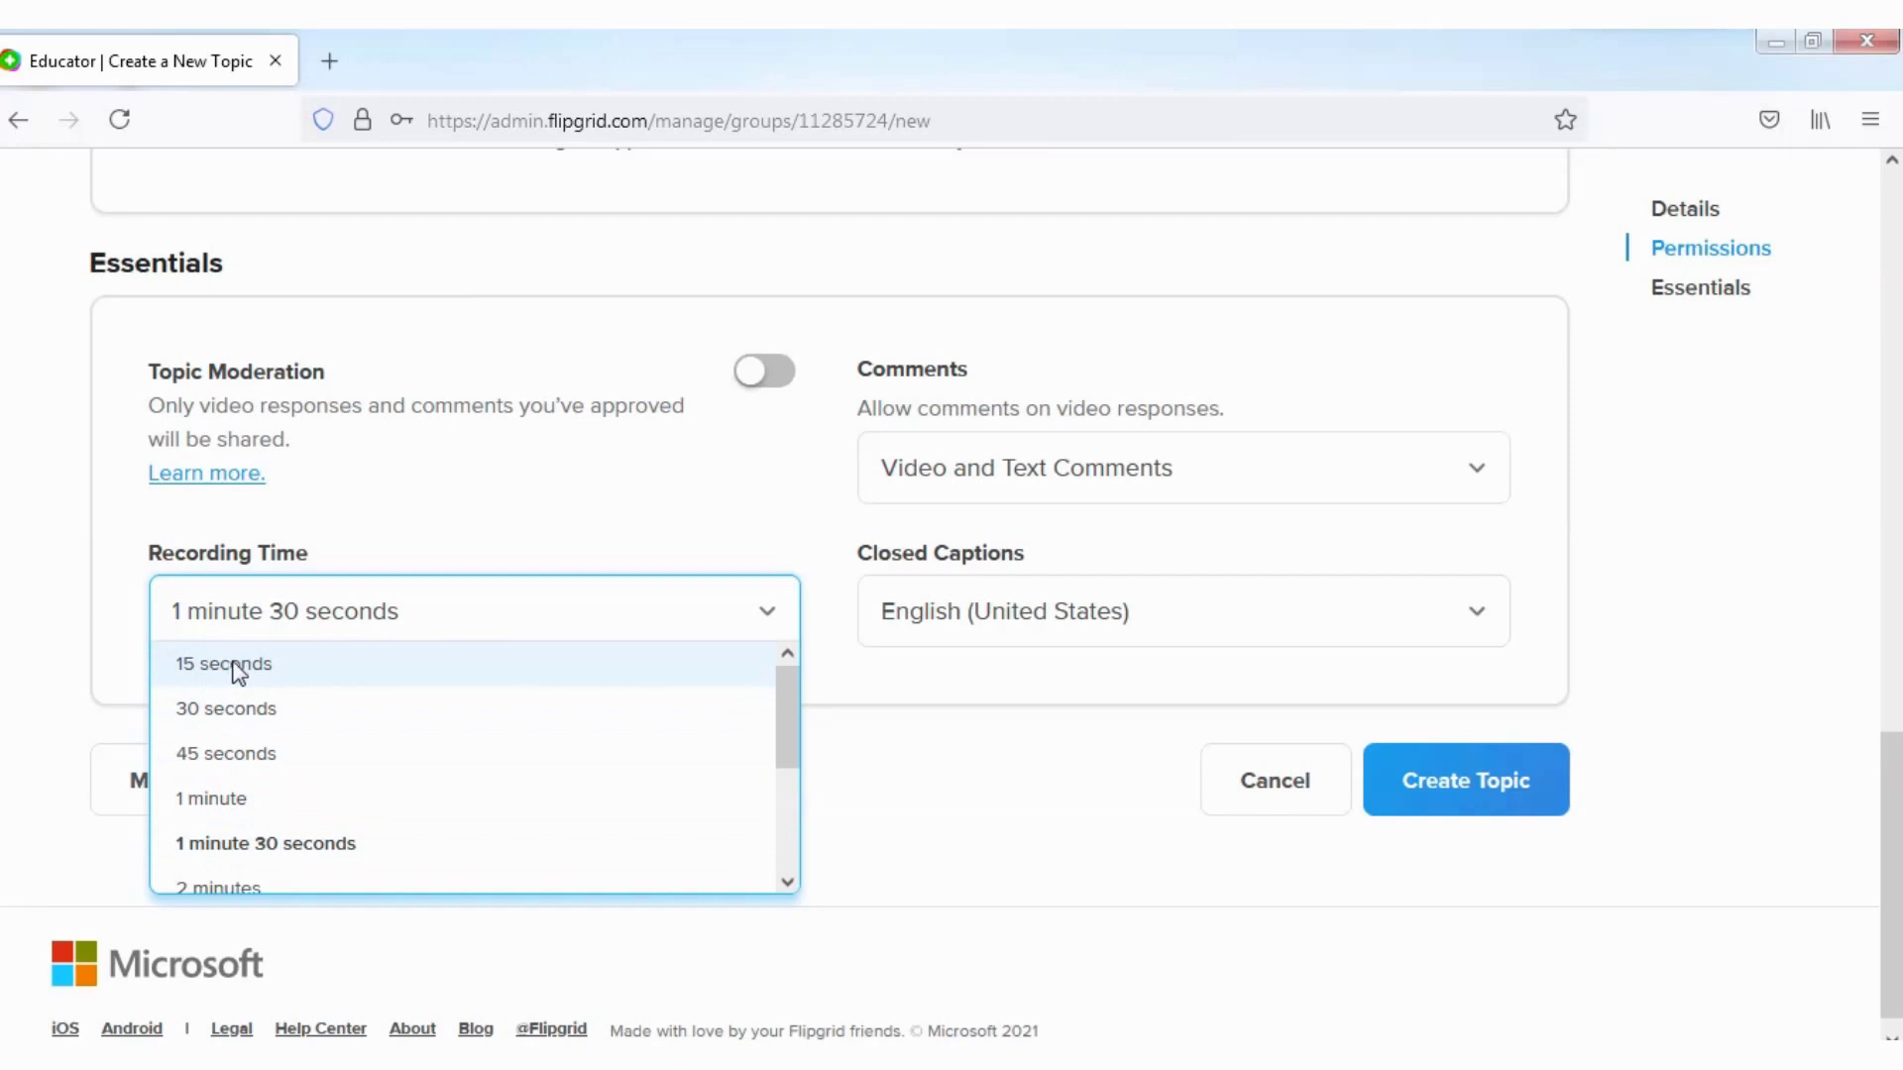
{"action": "left_click_drag", "start_coordinate": [801, 758], "coordinate": [799, 853]}
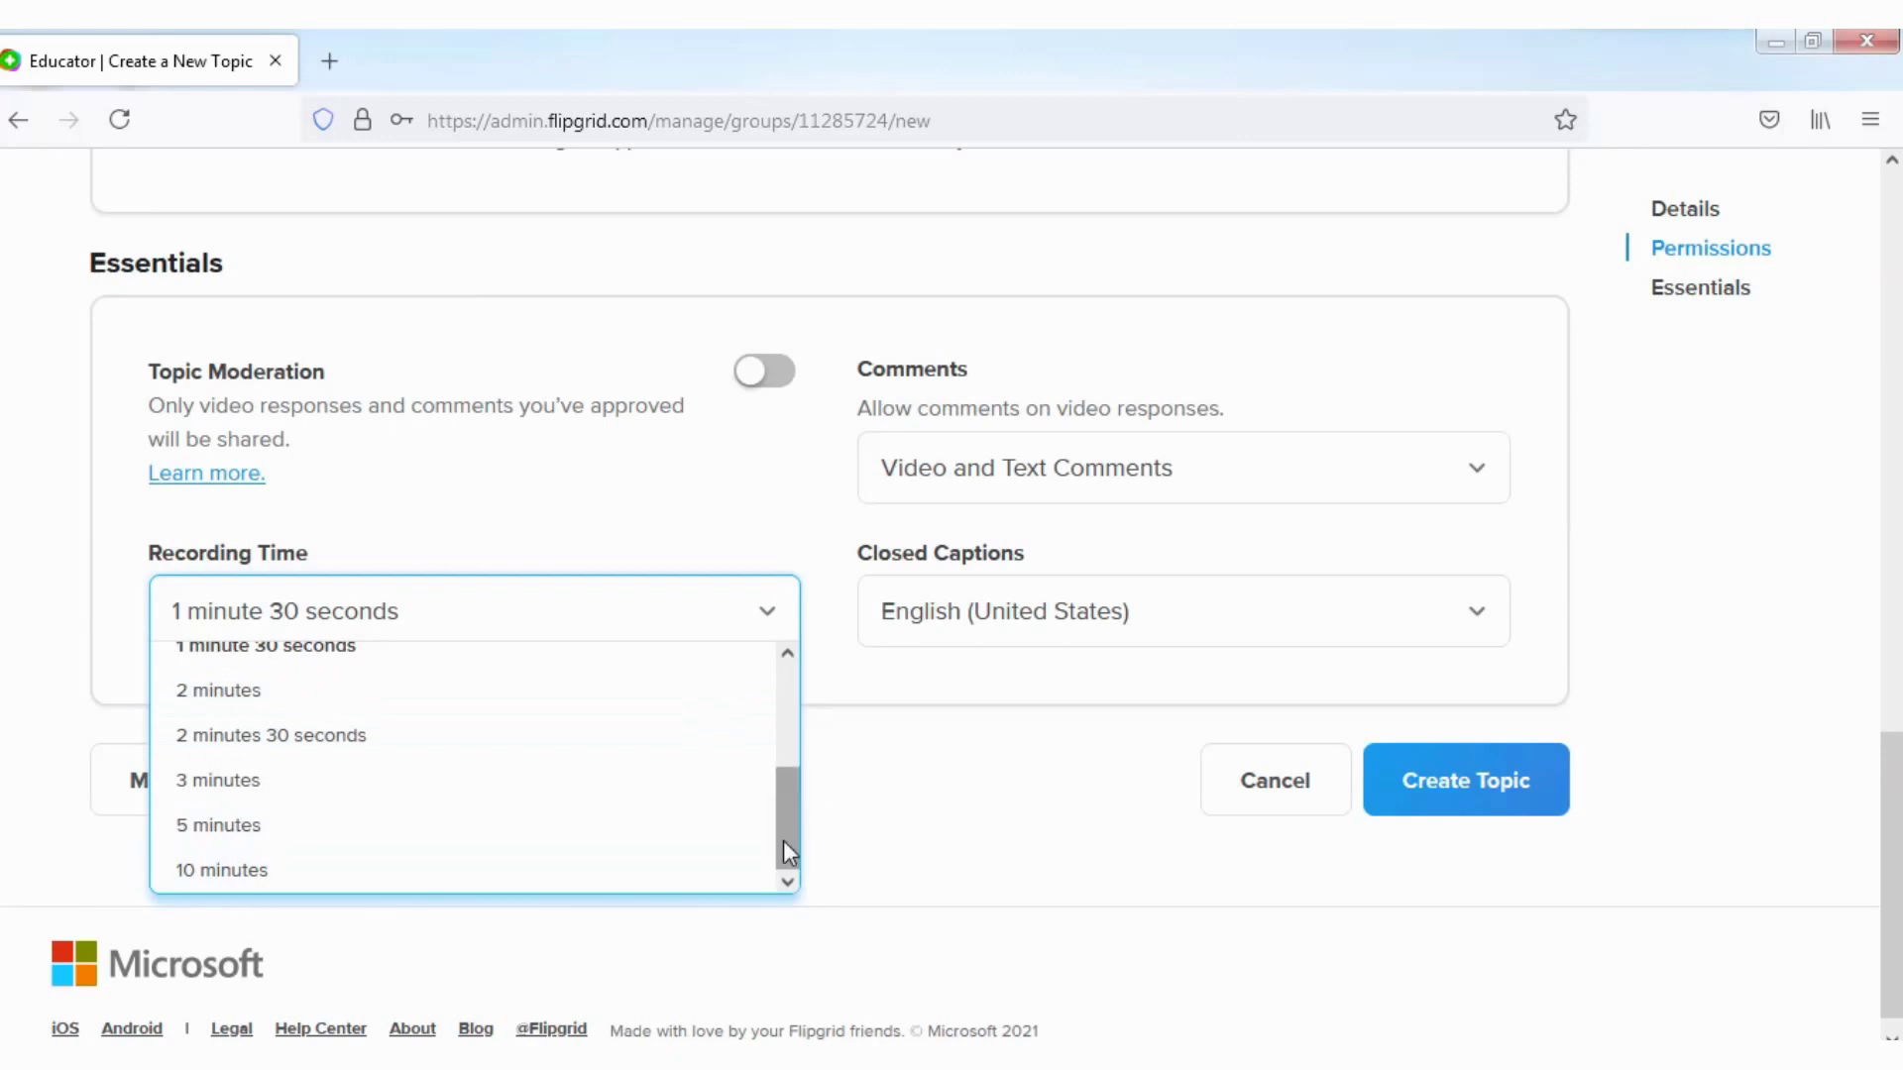
{"action": "left_click_drag", "start_coordinate": [787, 815], "coordinate": [799, 628]}
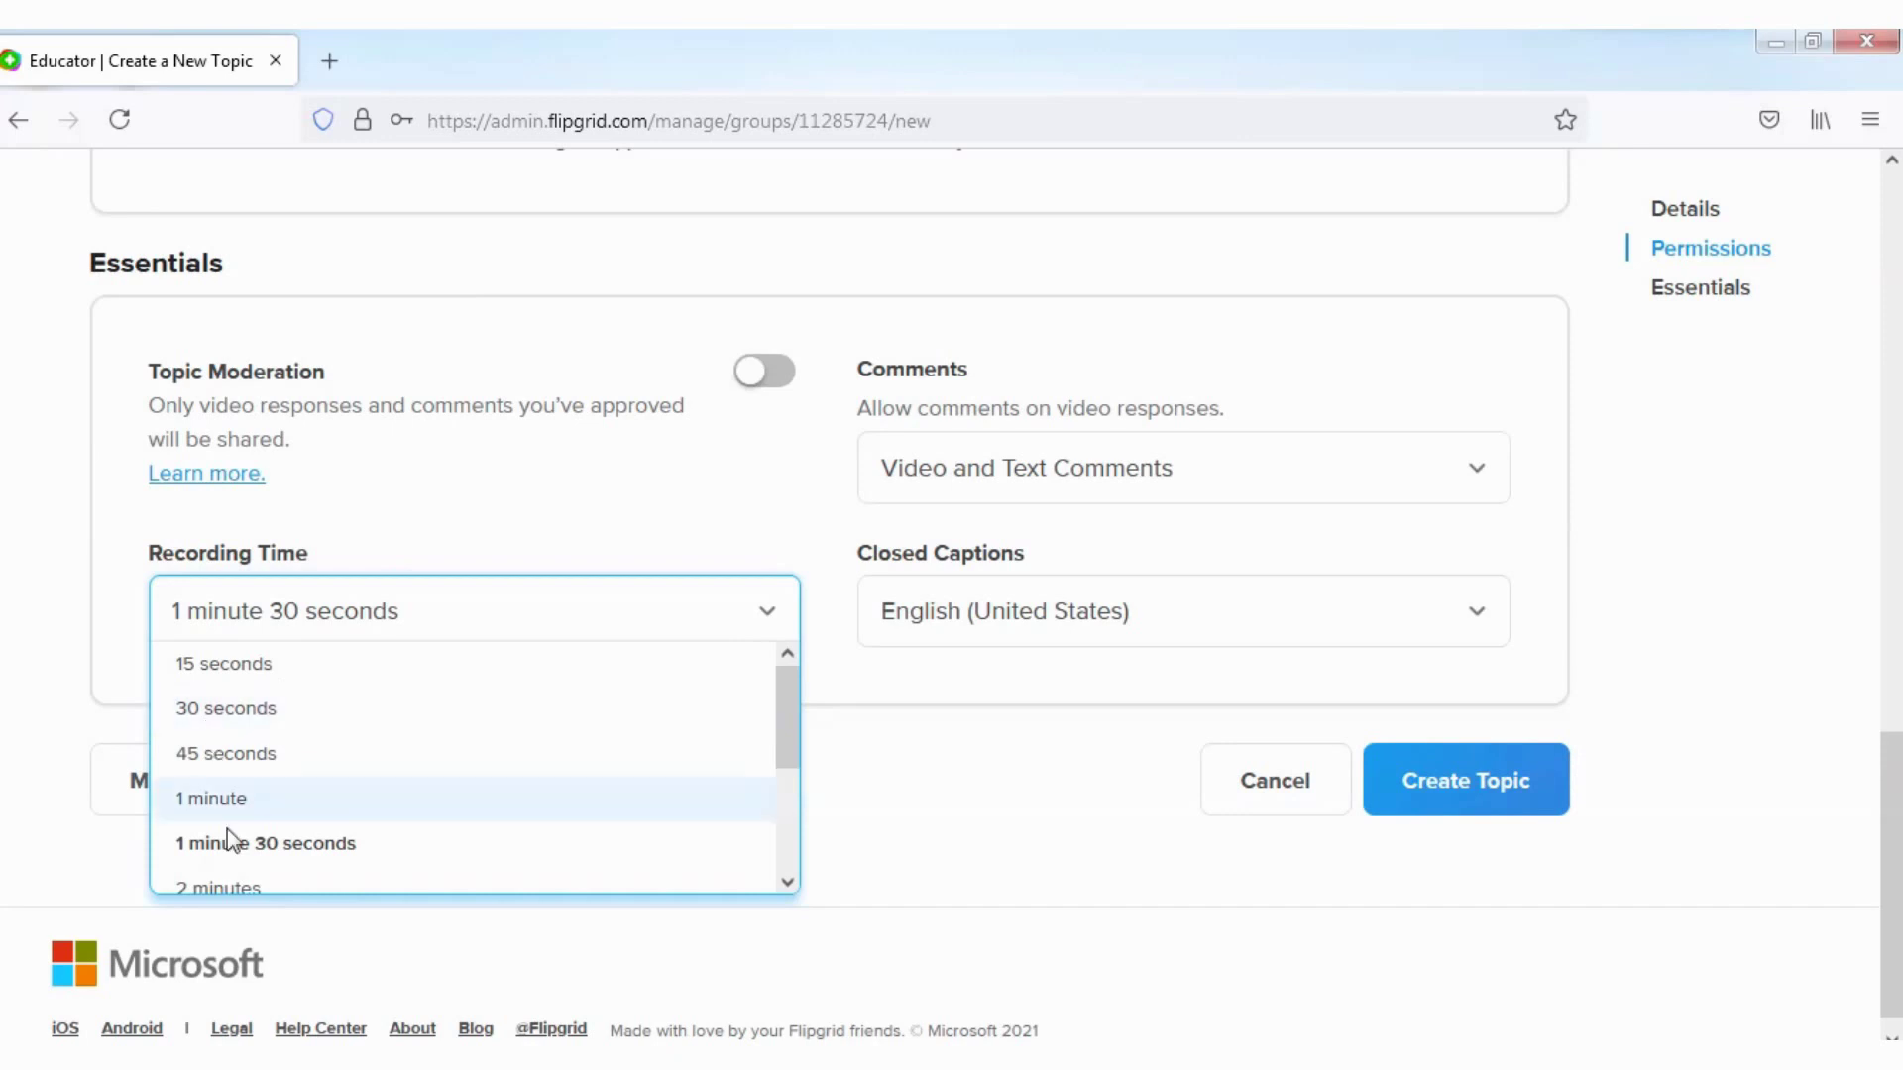
{"action": "left_click", "coordinate": [907, 543]}
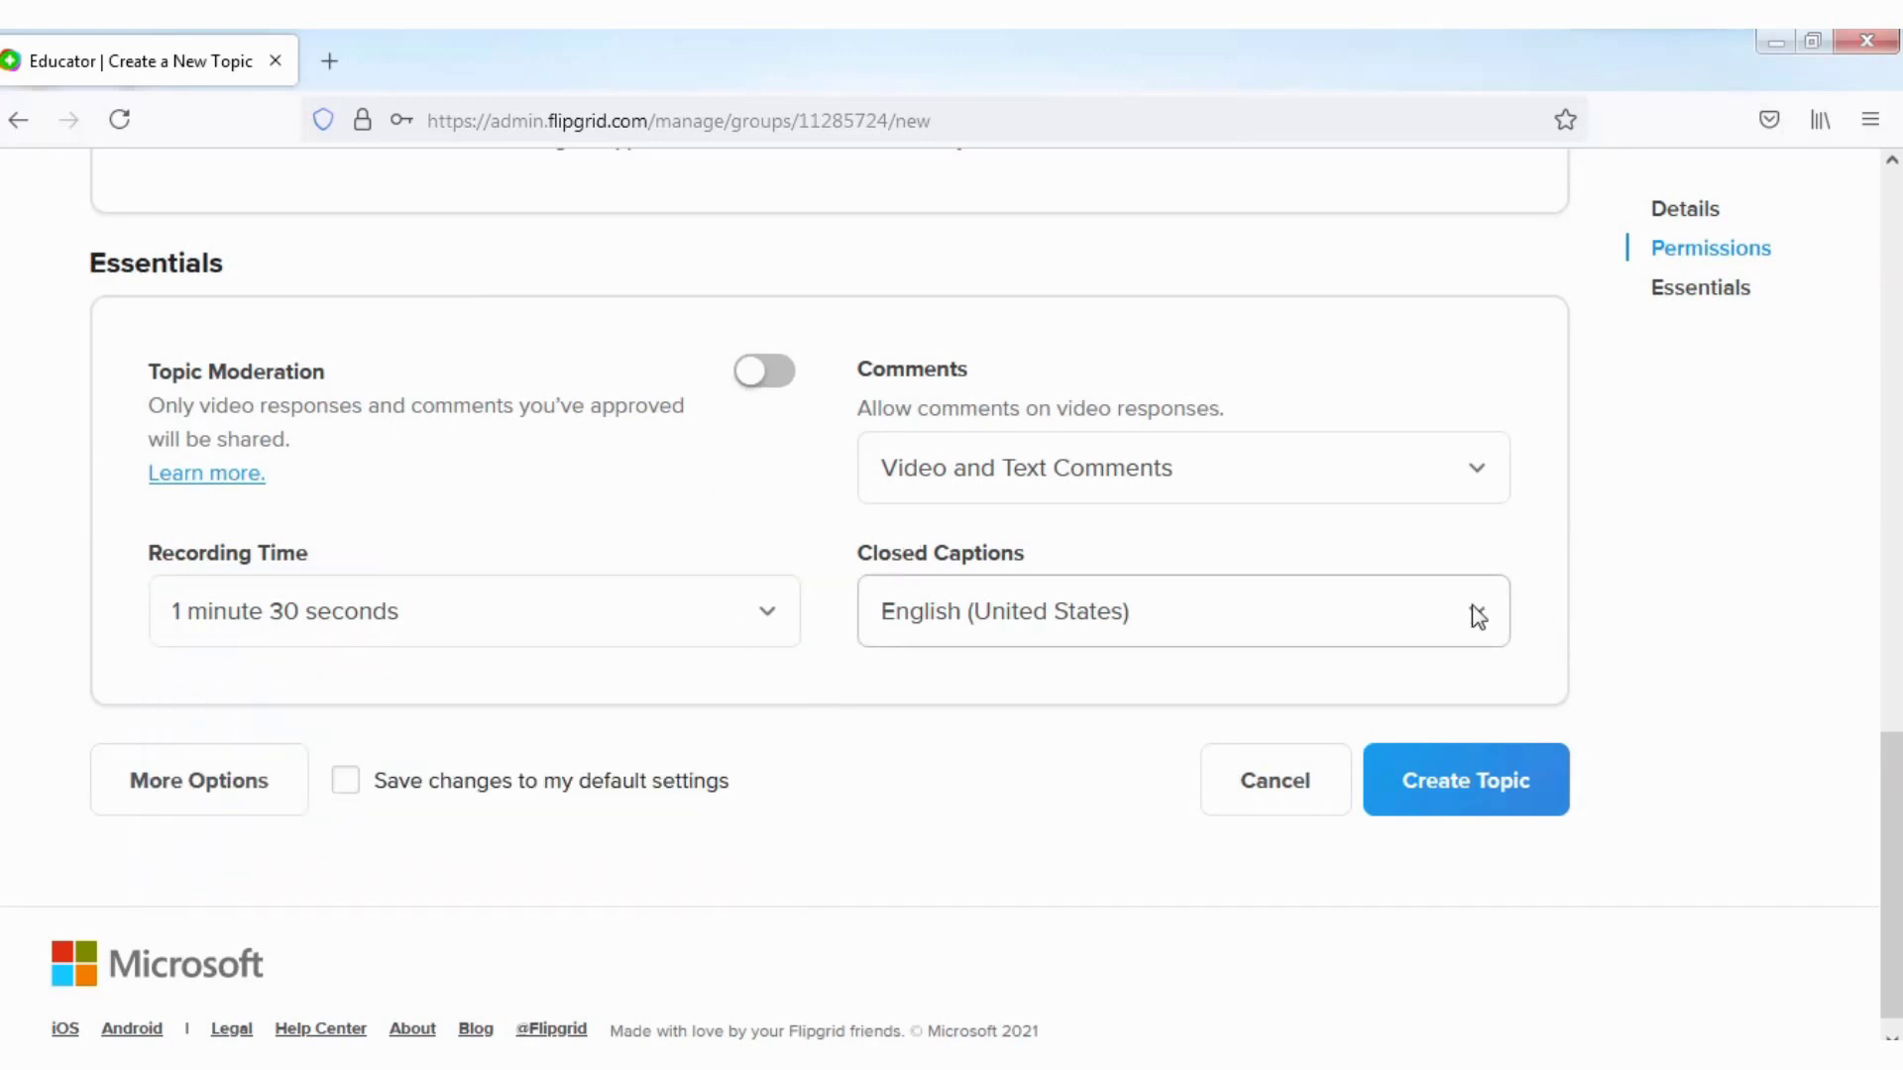
{"action": "mouse_move", "coordinate": [788, 71]}
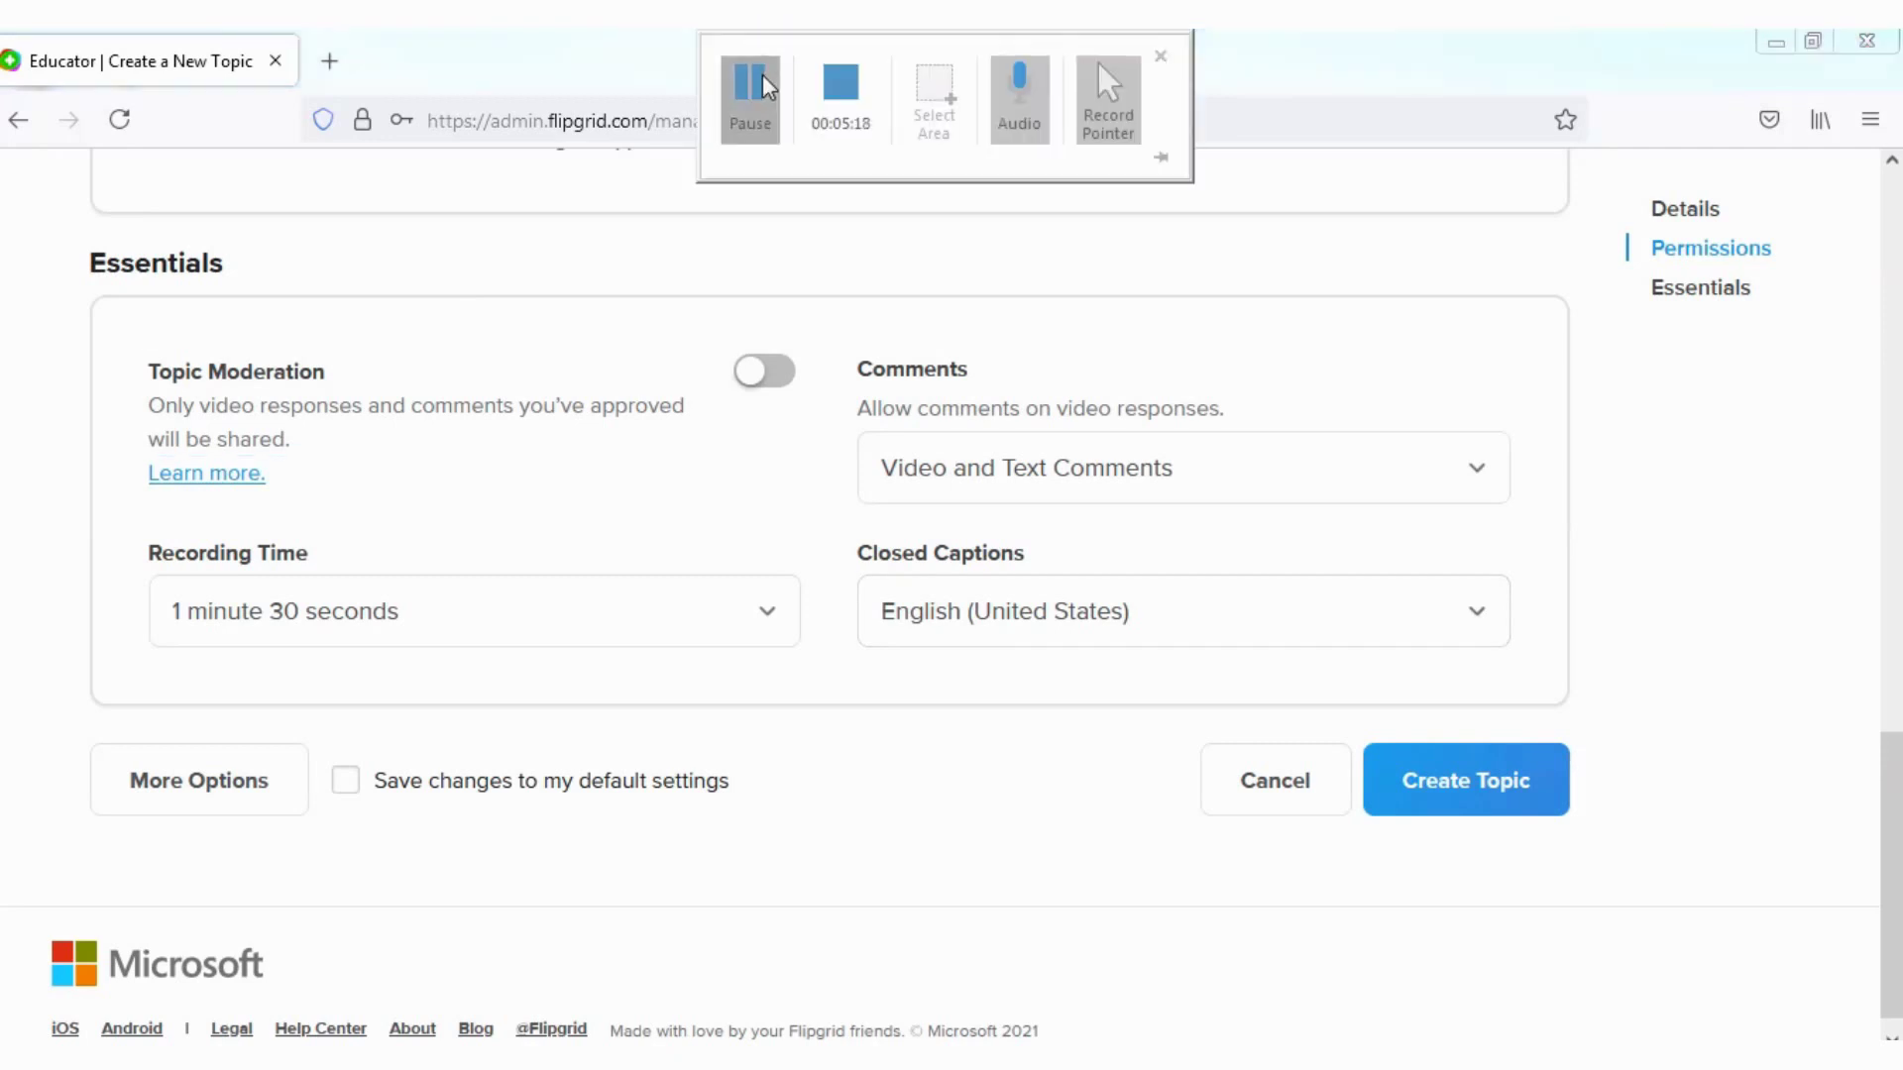
{"action": "scroll", "coordinate": [522, 433], "scroll_direction": "down", "scroll_amount": 3}
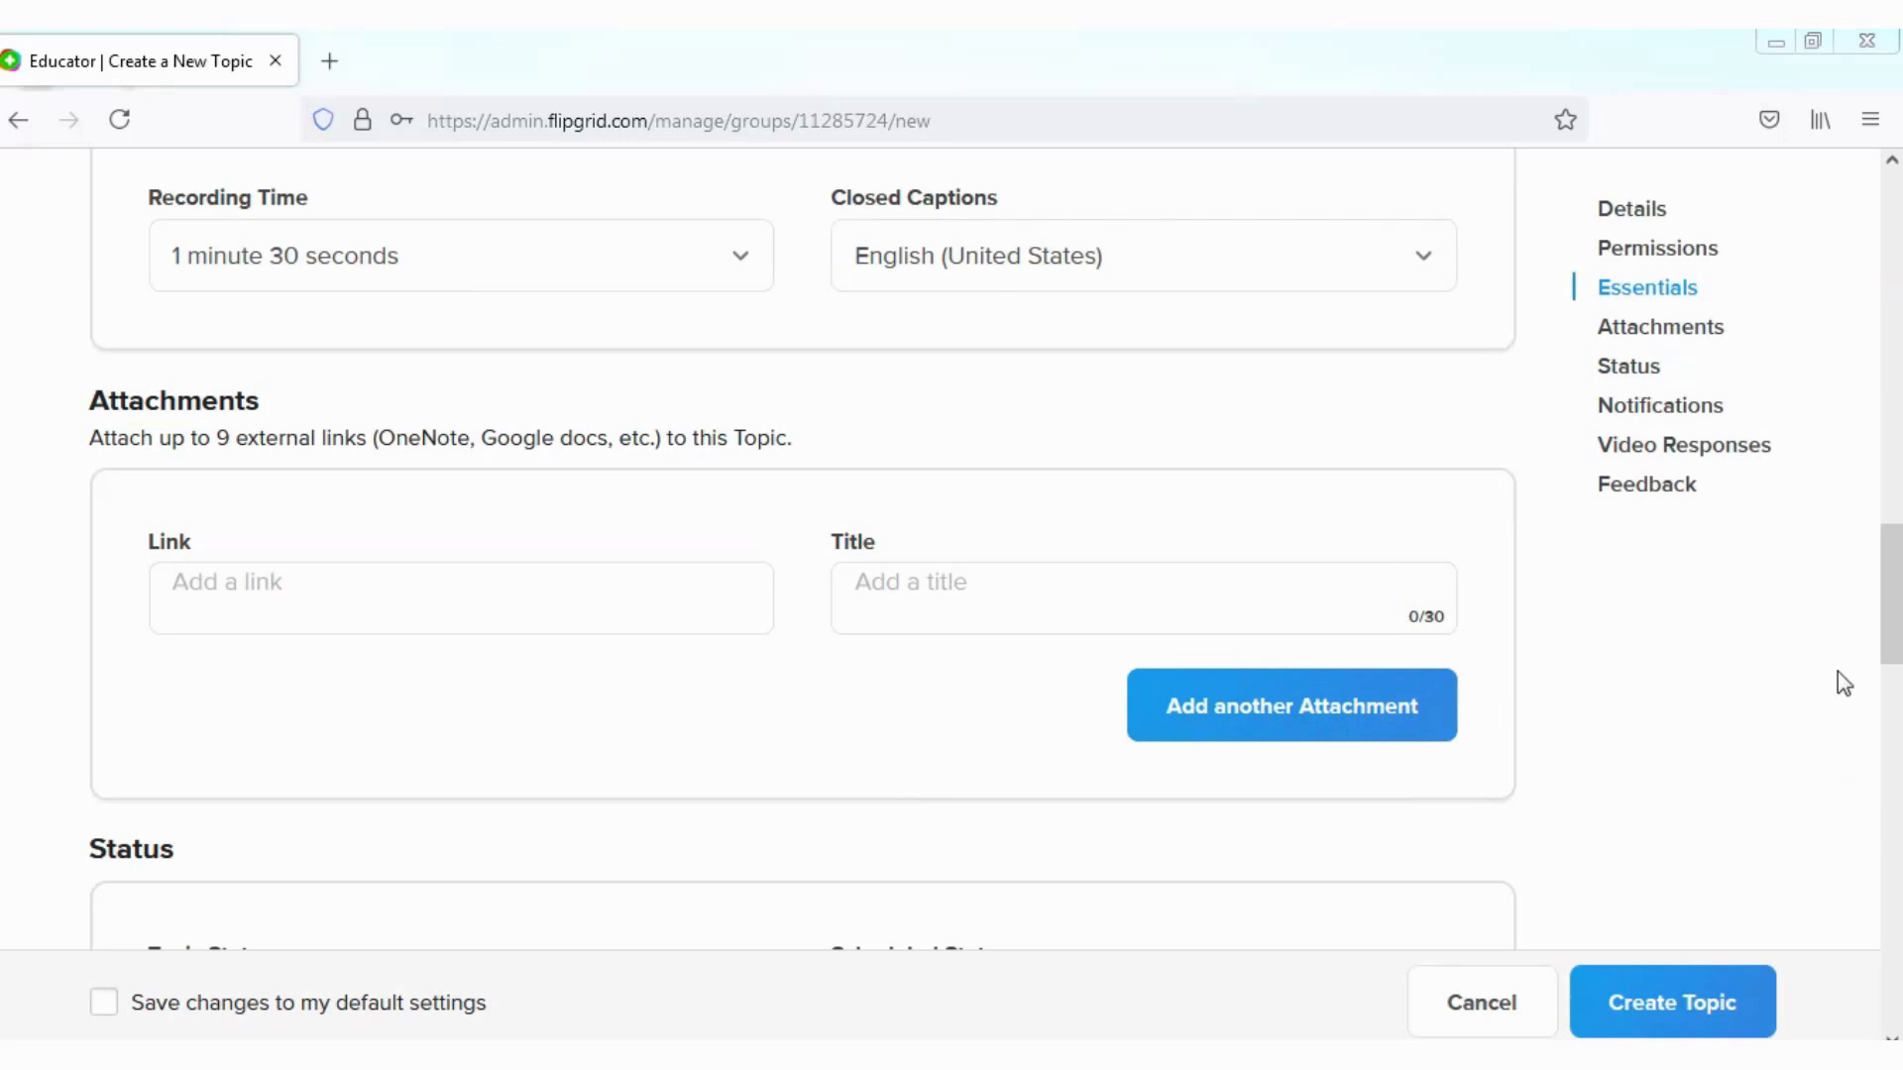
{"action": "left_click_drag", "start_coordinate": [1892, 600], "coordinate": [1893, 674]}
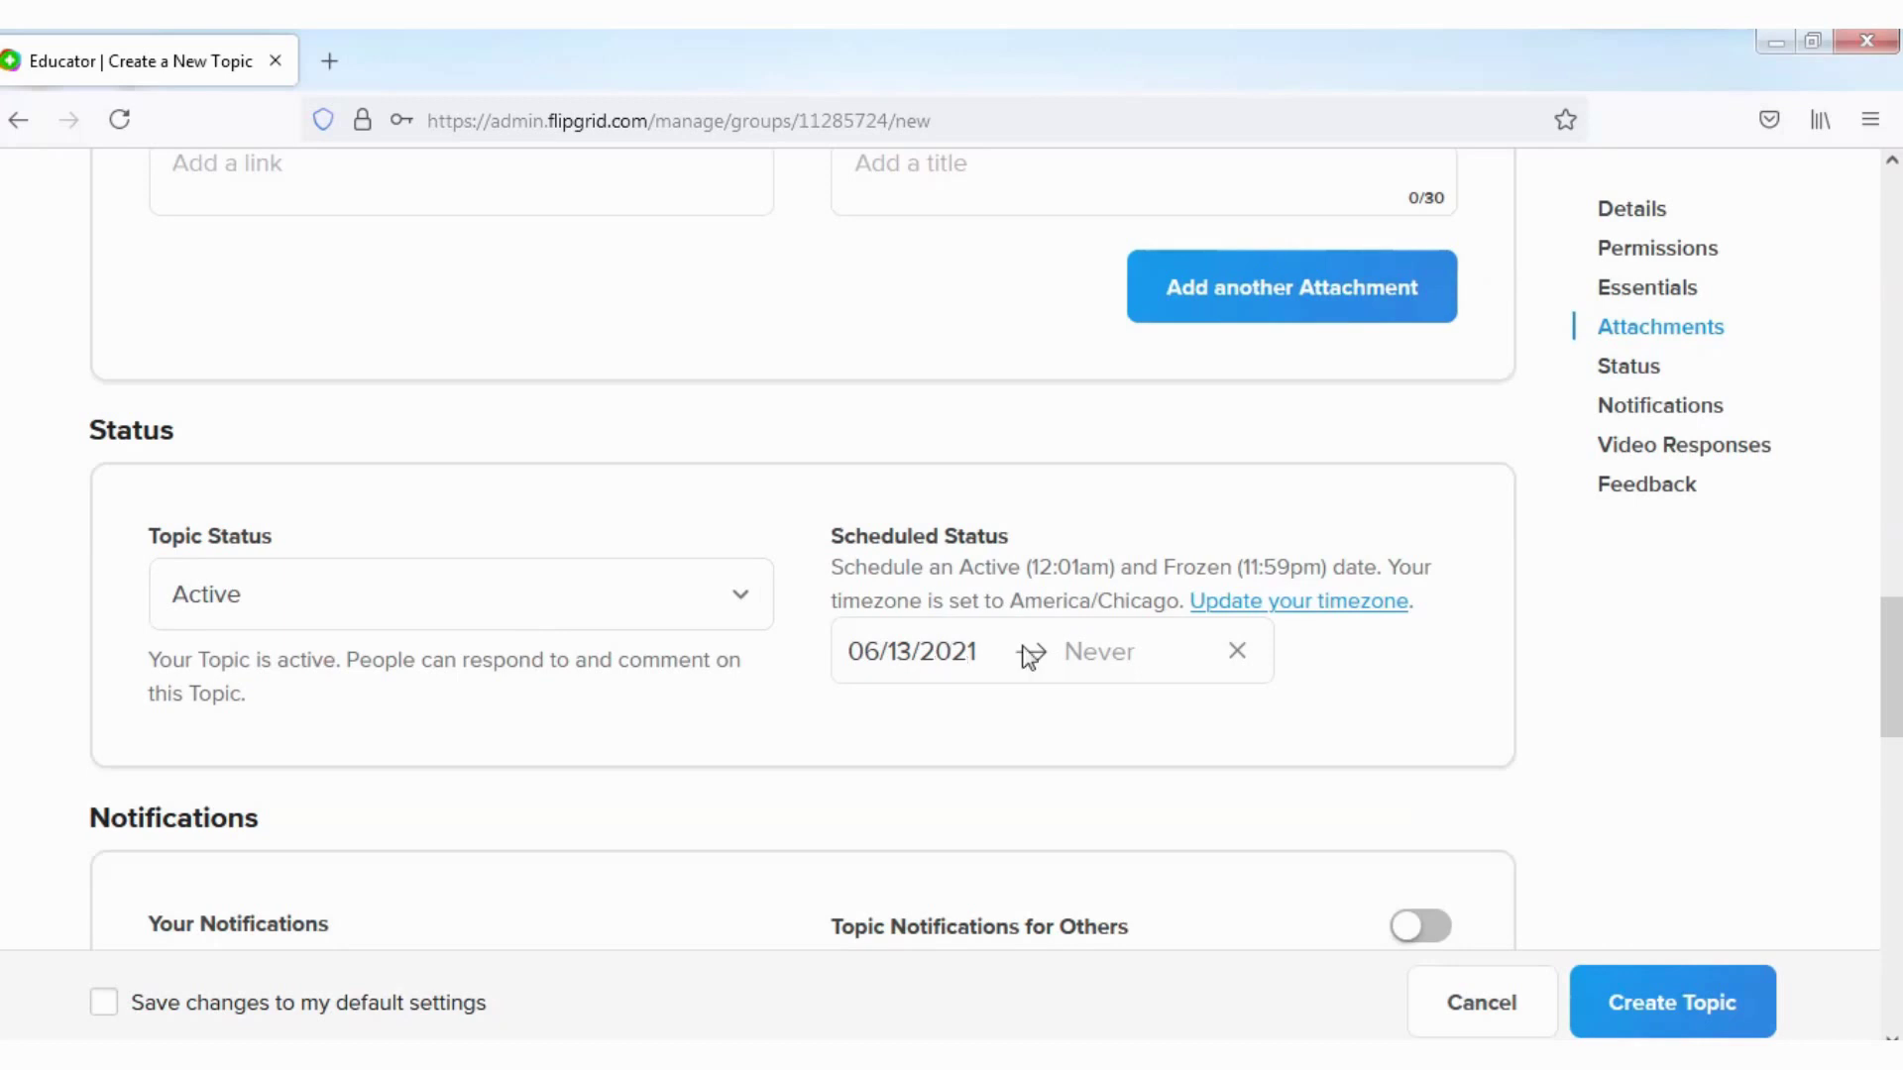
{"action": "left_click", "coordinate": [990, 656]}
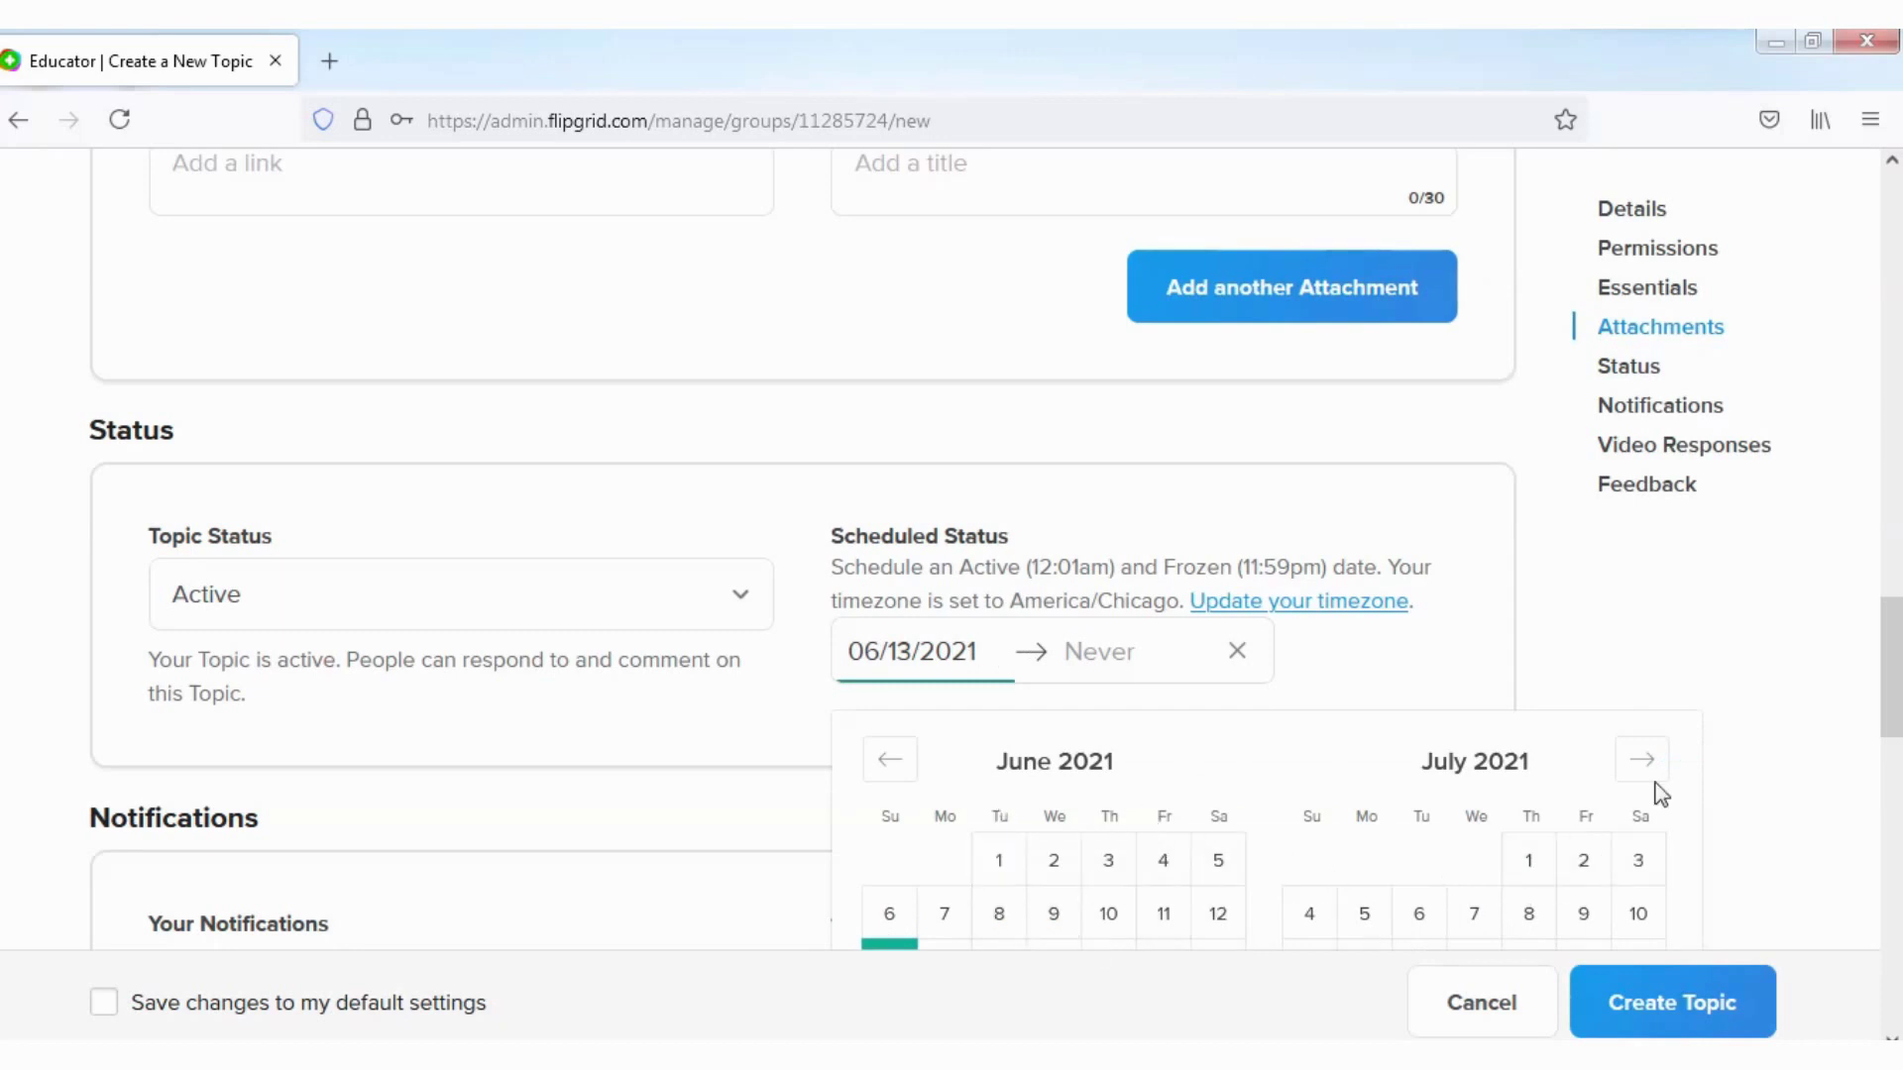
{"action": "left_click", "coordinate": [1631, 658]}
{"action": "scroll", "coordinate": [654, 814], "scroll_direction": "down", "scroll_amount": 1}
{"action": "scroll", "coordinate": [654, 826], "scroll_direction": "down", "scroll_amount": 3}
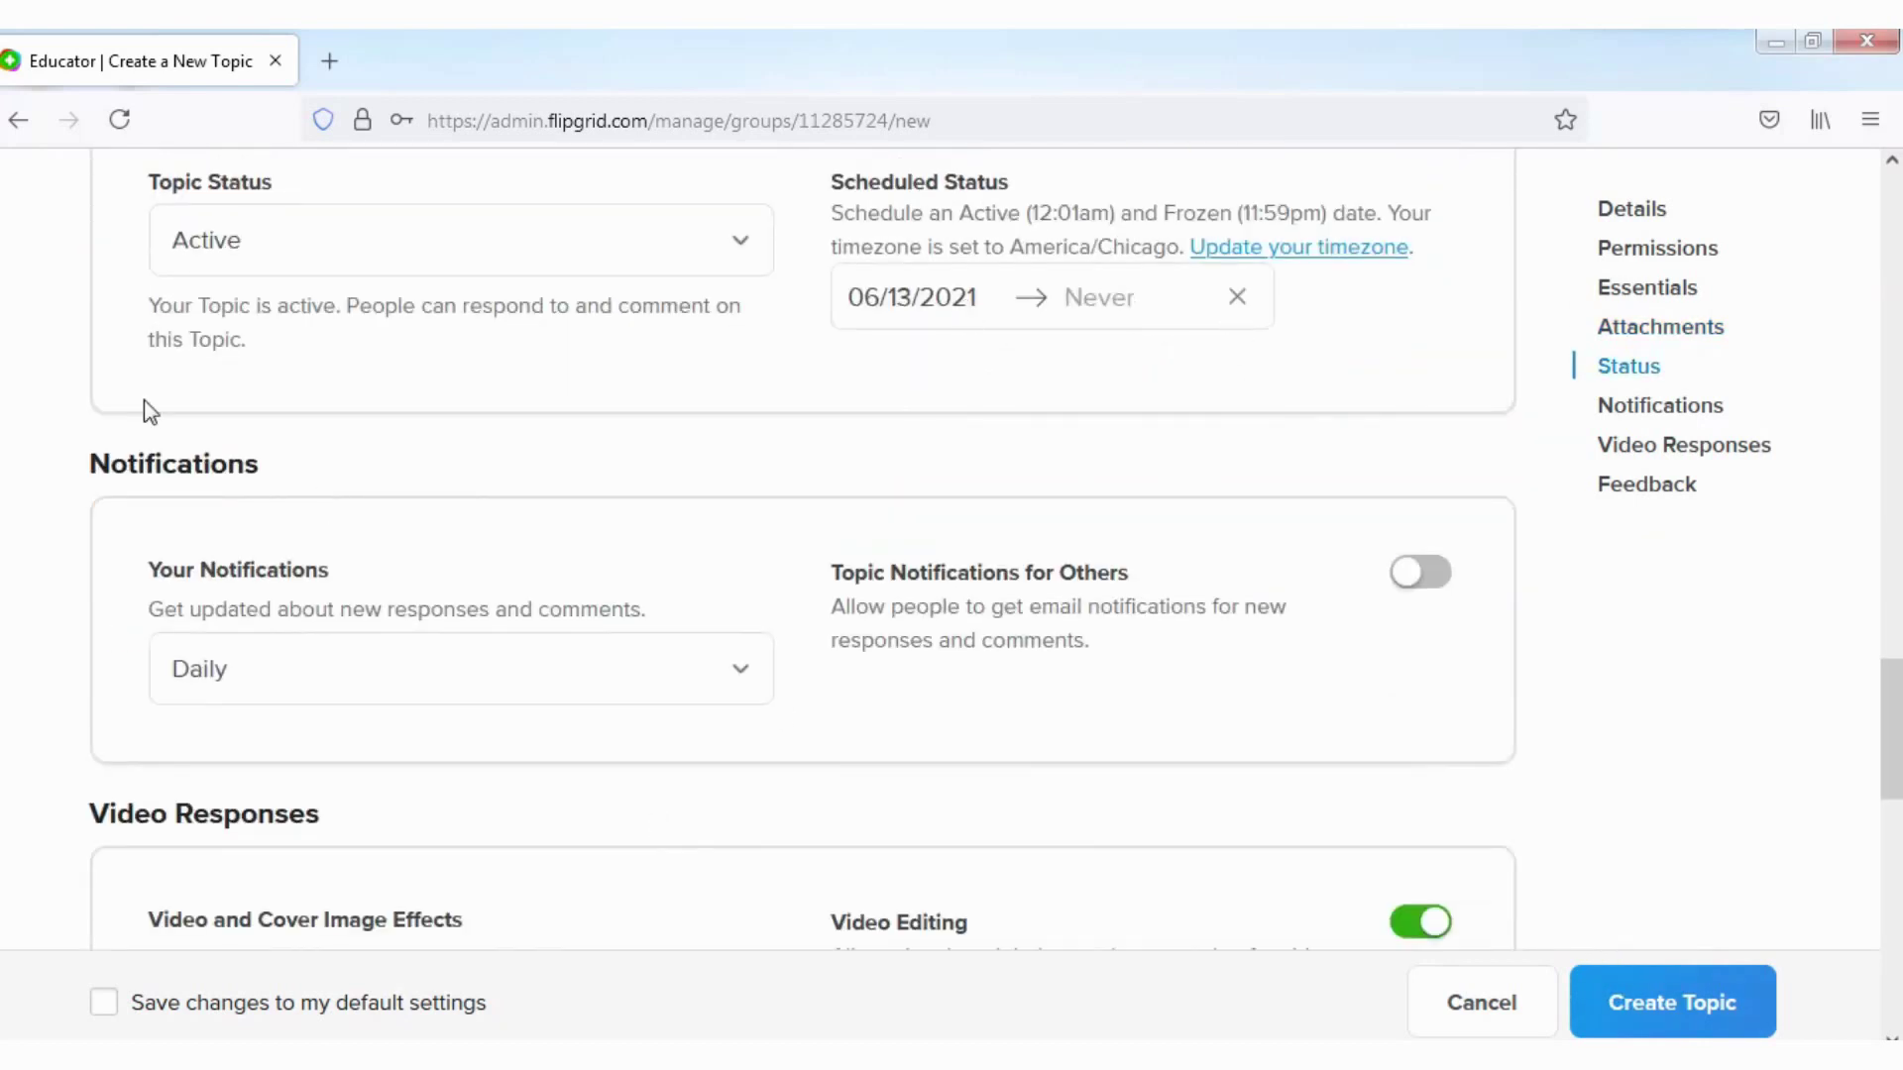
{"action": "scroll", "coordinate": [276, 503], "scroll_direction": "down", "scroll_amount": 3}
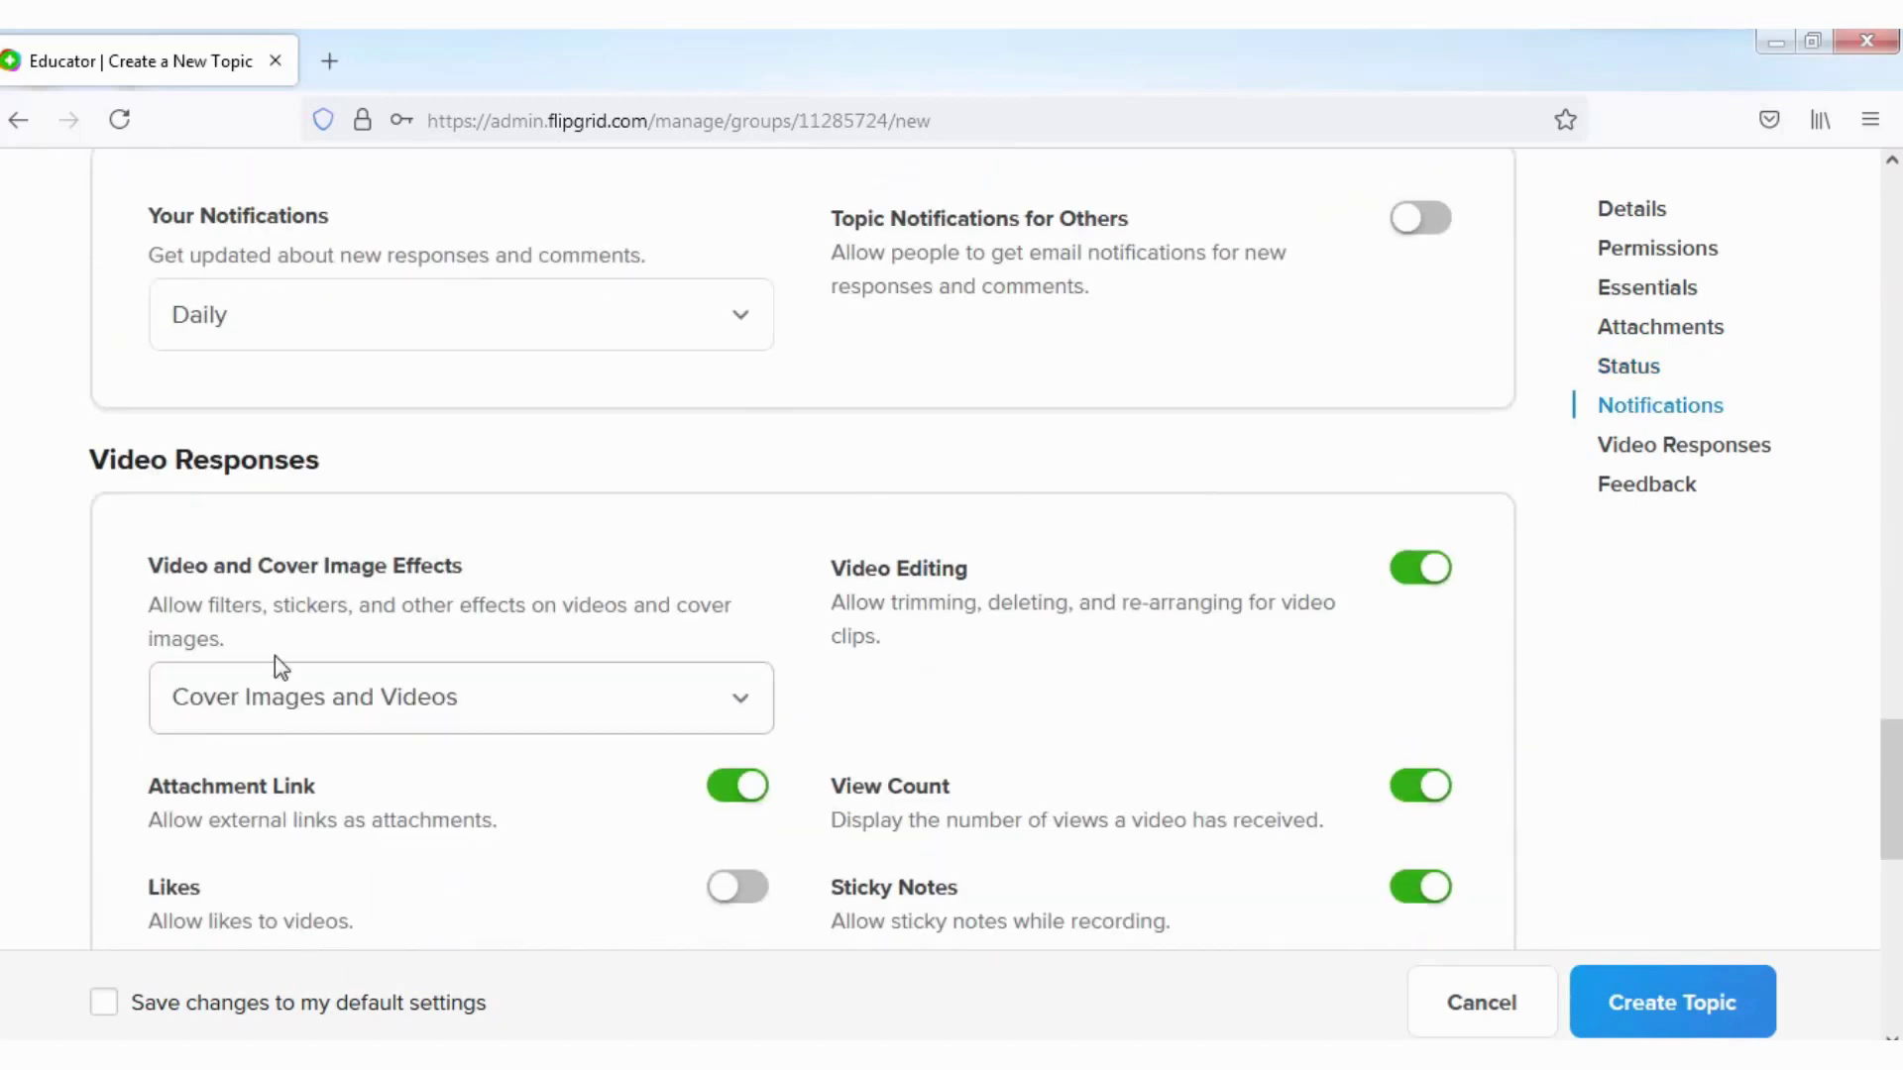
{"action": "scroll", "coordinate": [276, 667], "scroll_direction": "up", "scroll_amount": 2}
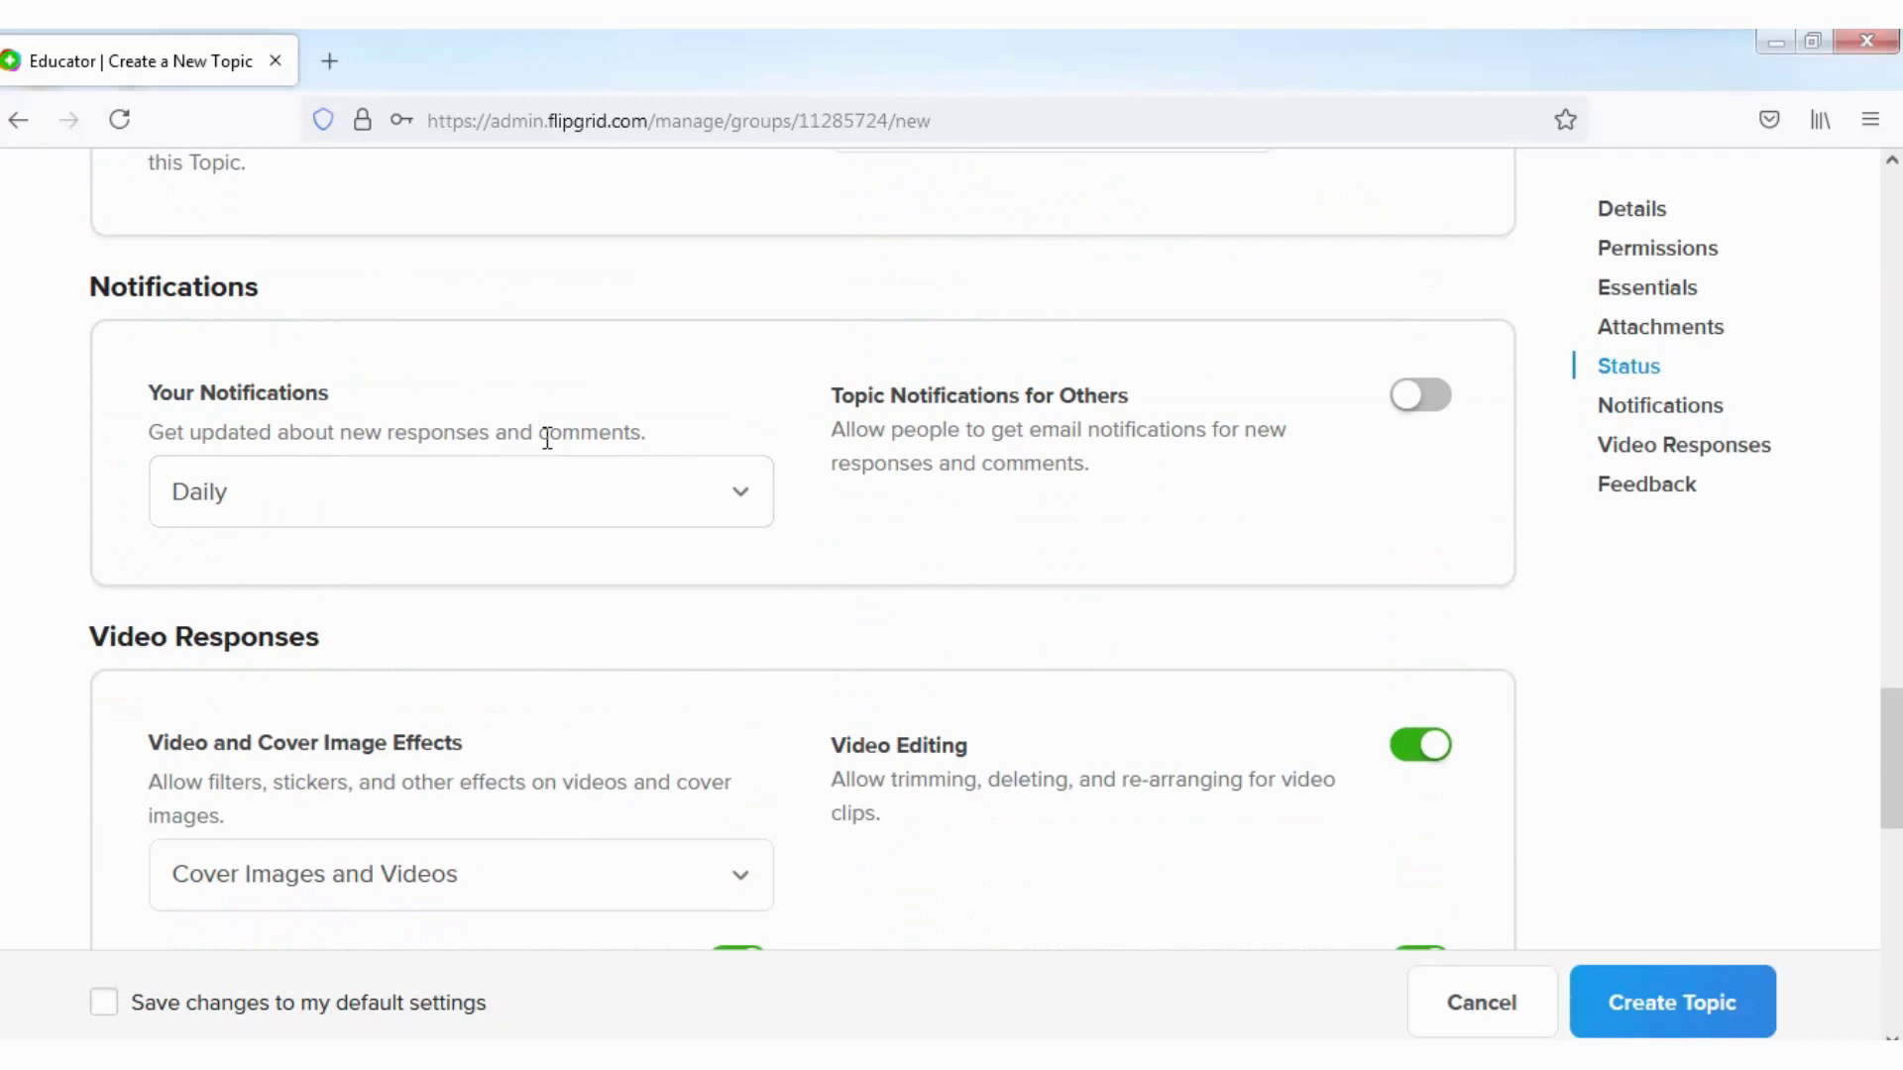
{"action": "left_click", "coordinate": [744, 491]}
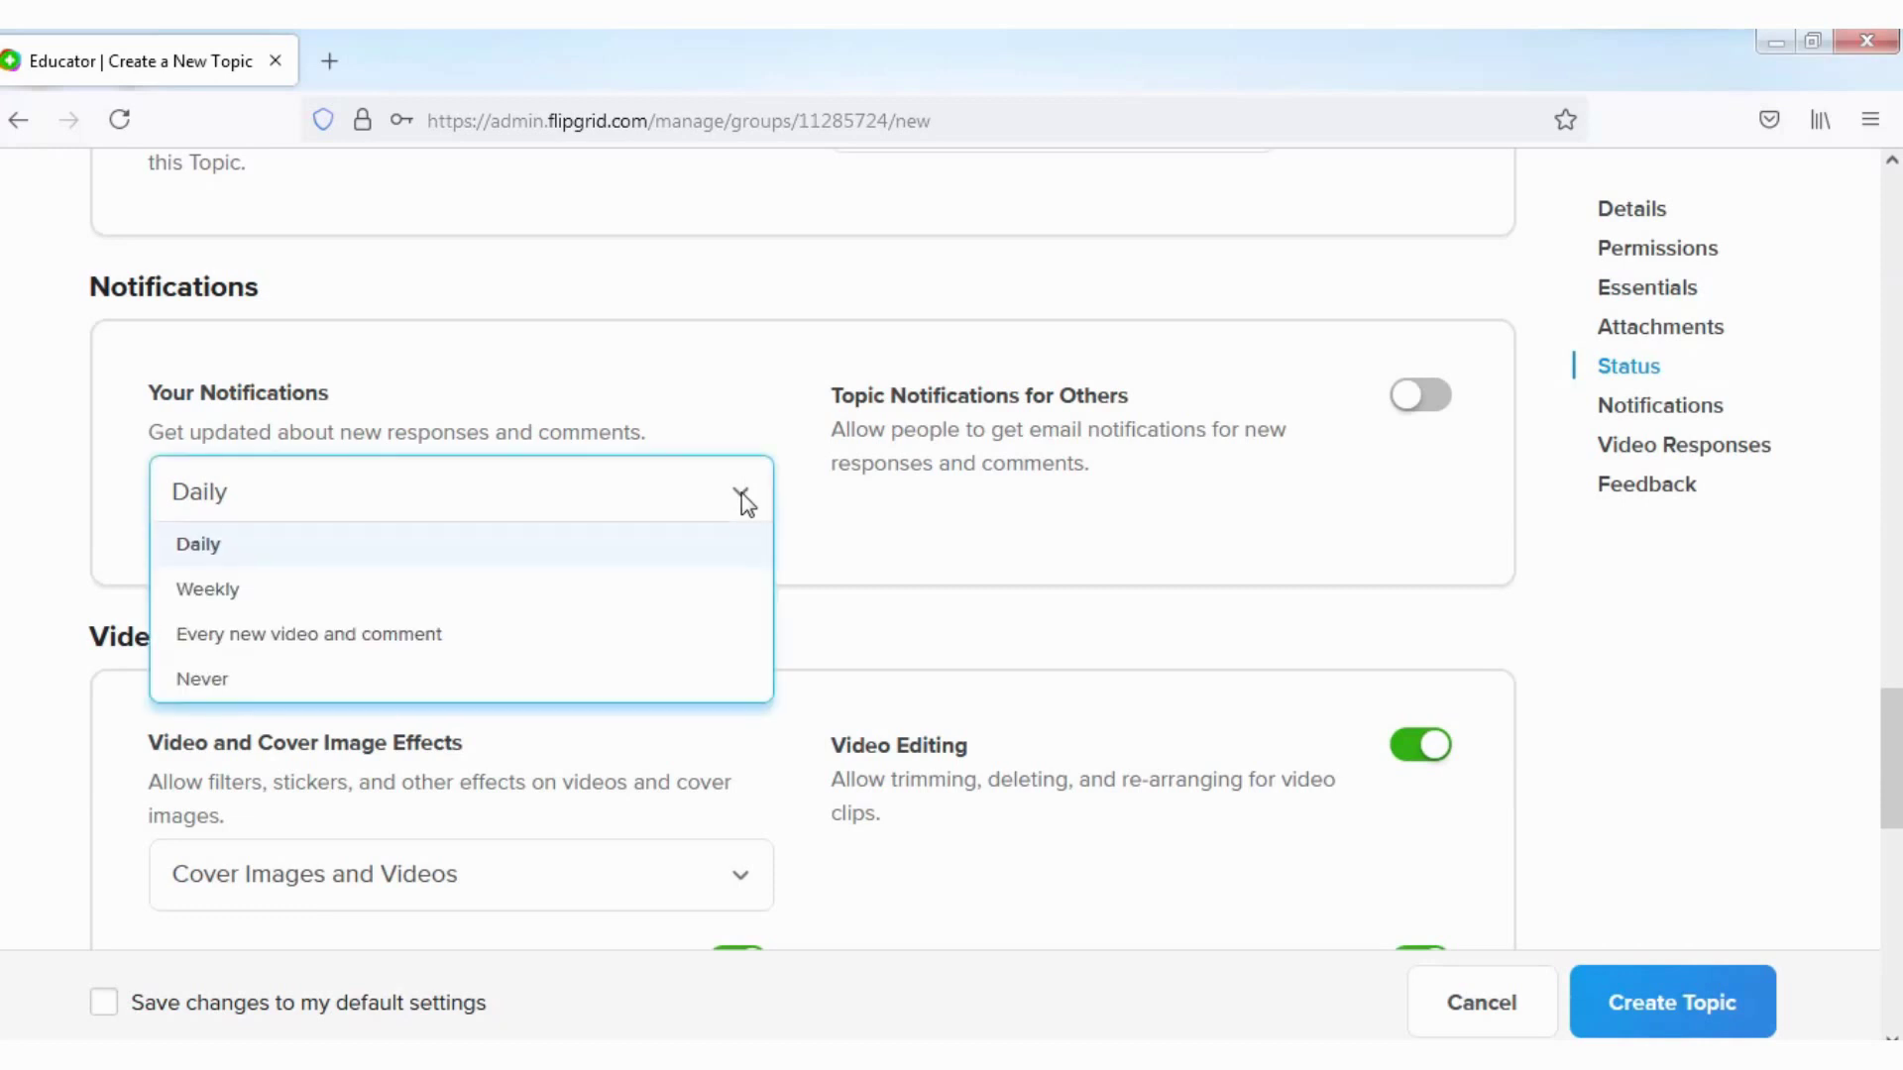
{"action": "left_click", "coordinate": [744, 499]}
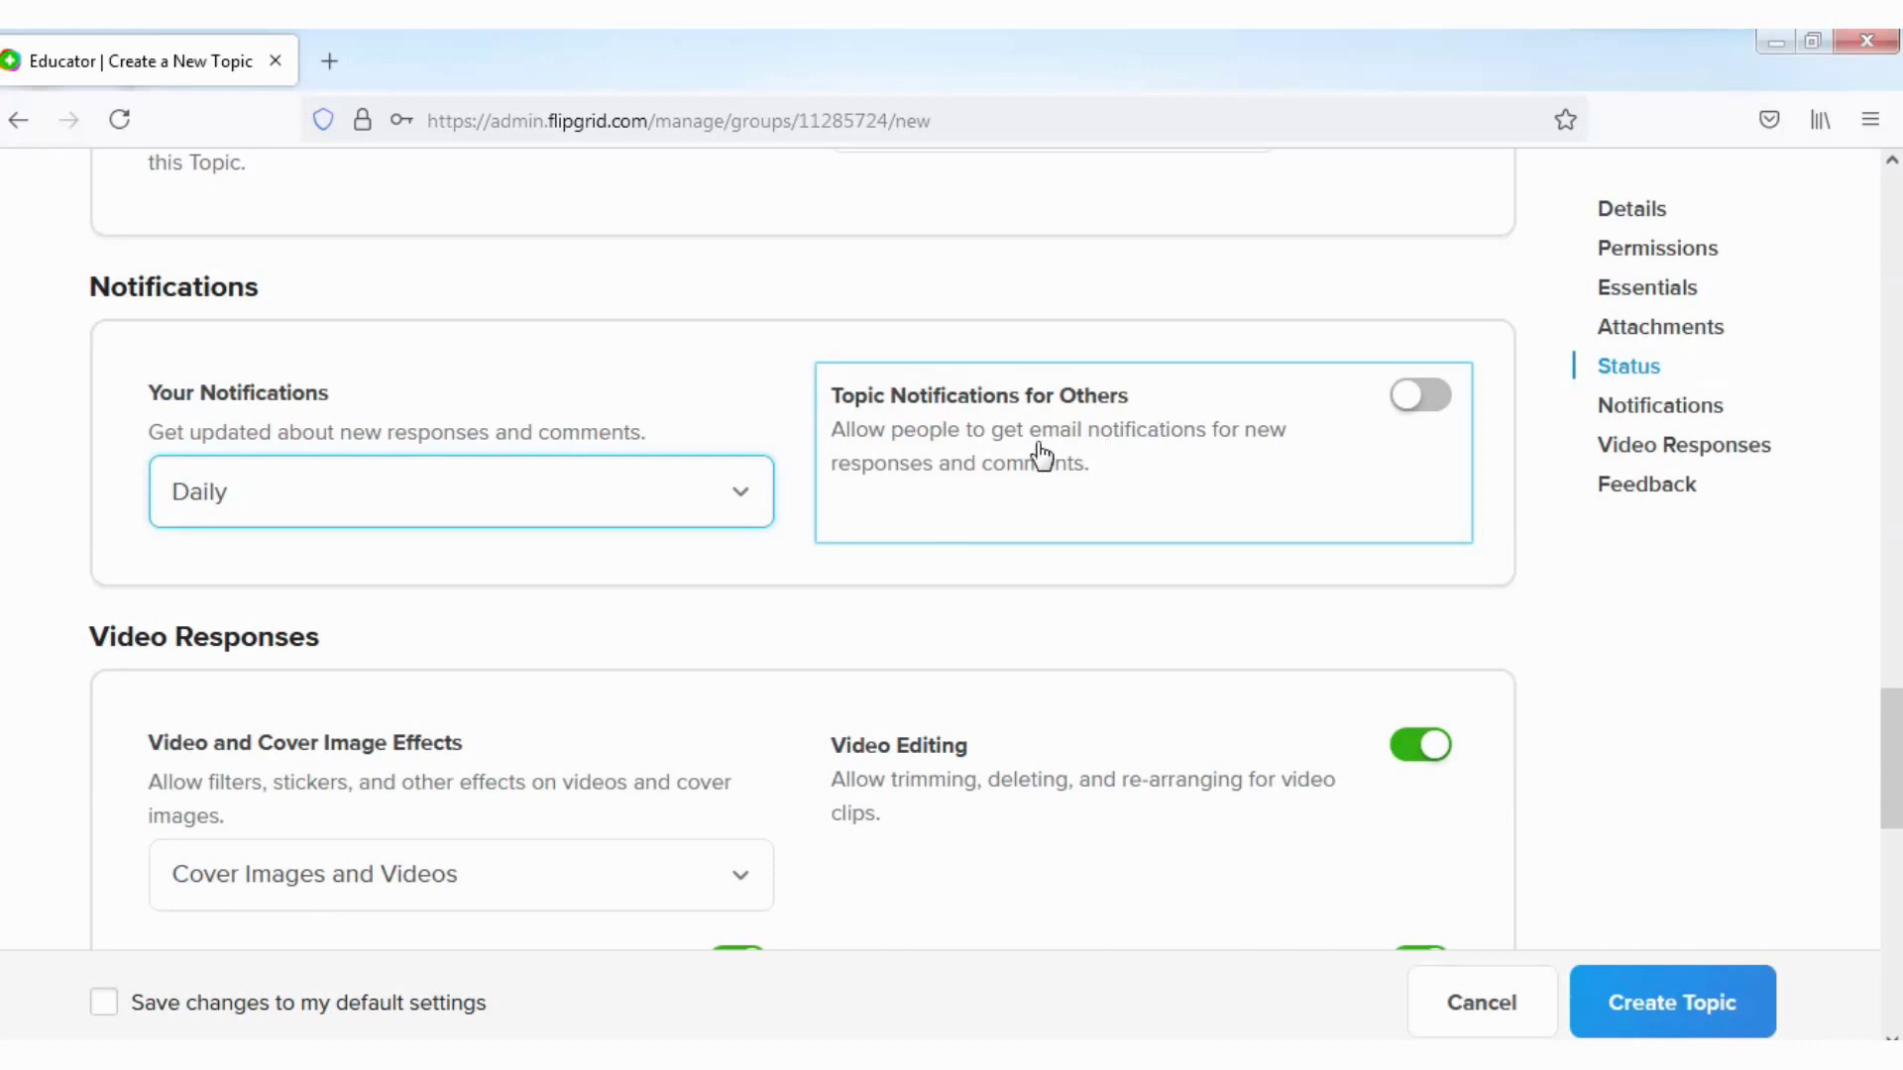
{"action": "left_click", "coordinate": [1410, 396]}
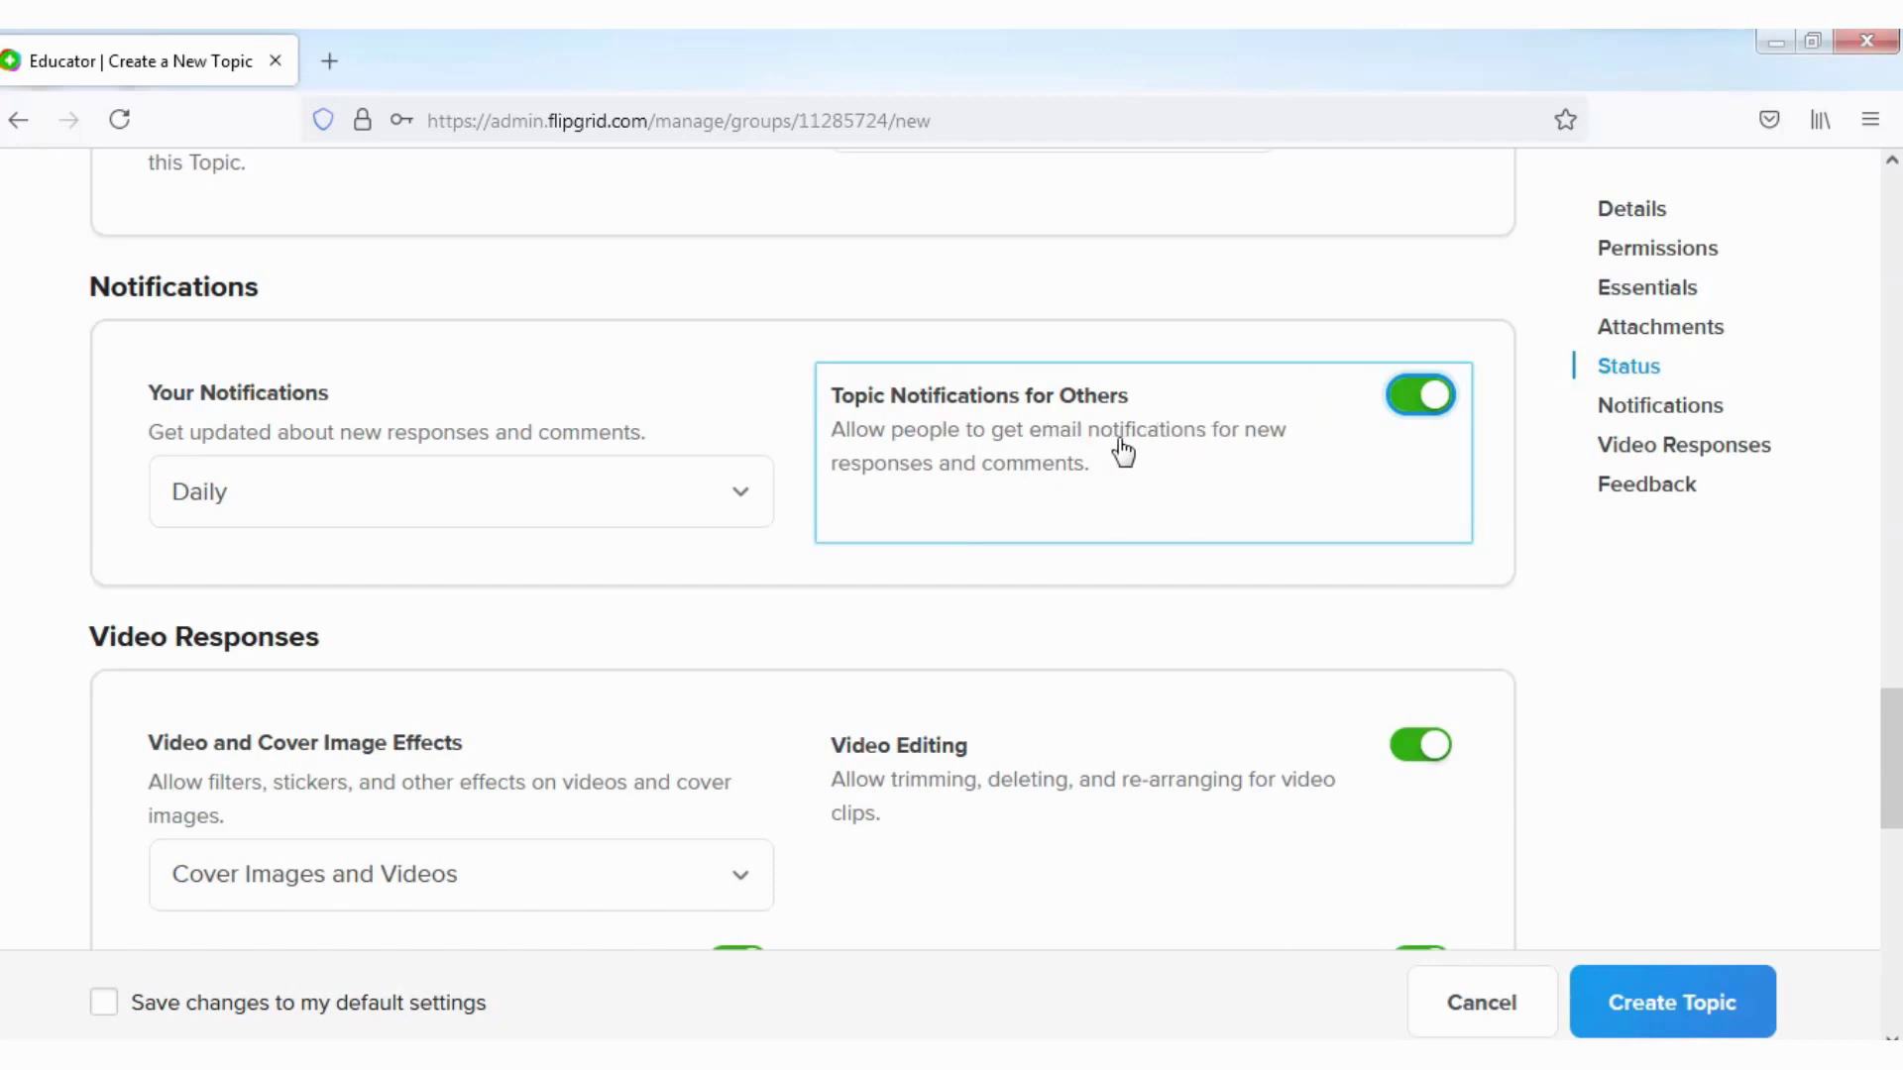
{"action": "scroll", "coordinate": [921, 682], "scroll_direction": "down", "scroll_amount": 2}
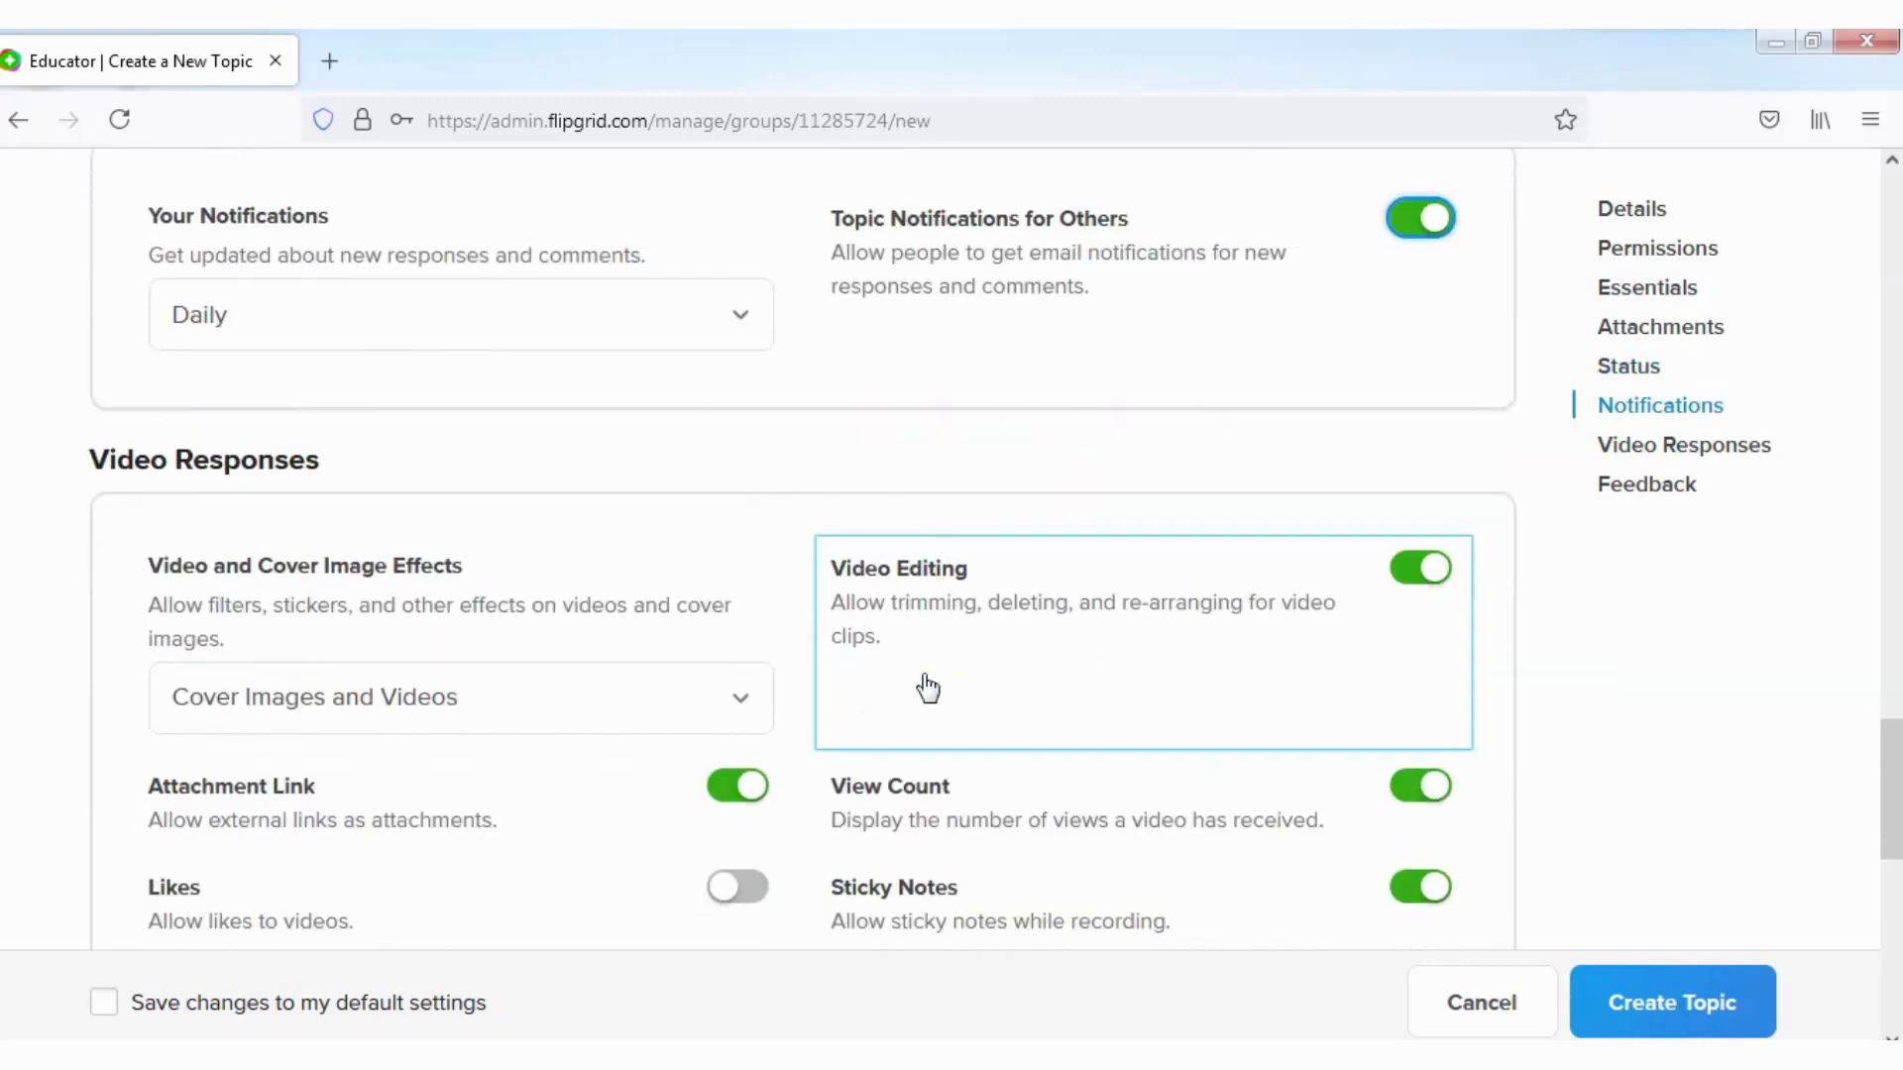
{"action": "left_click", "coordinate": [1408, 228]}
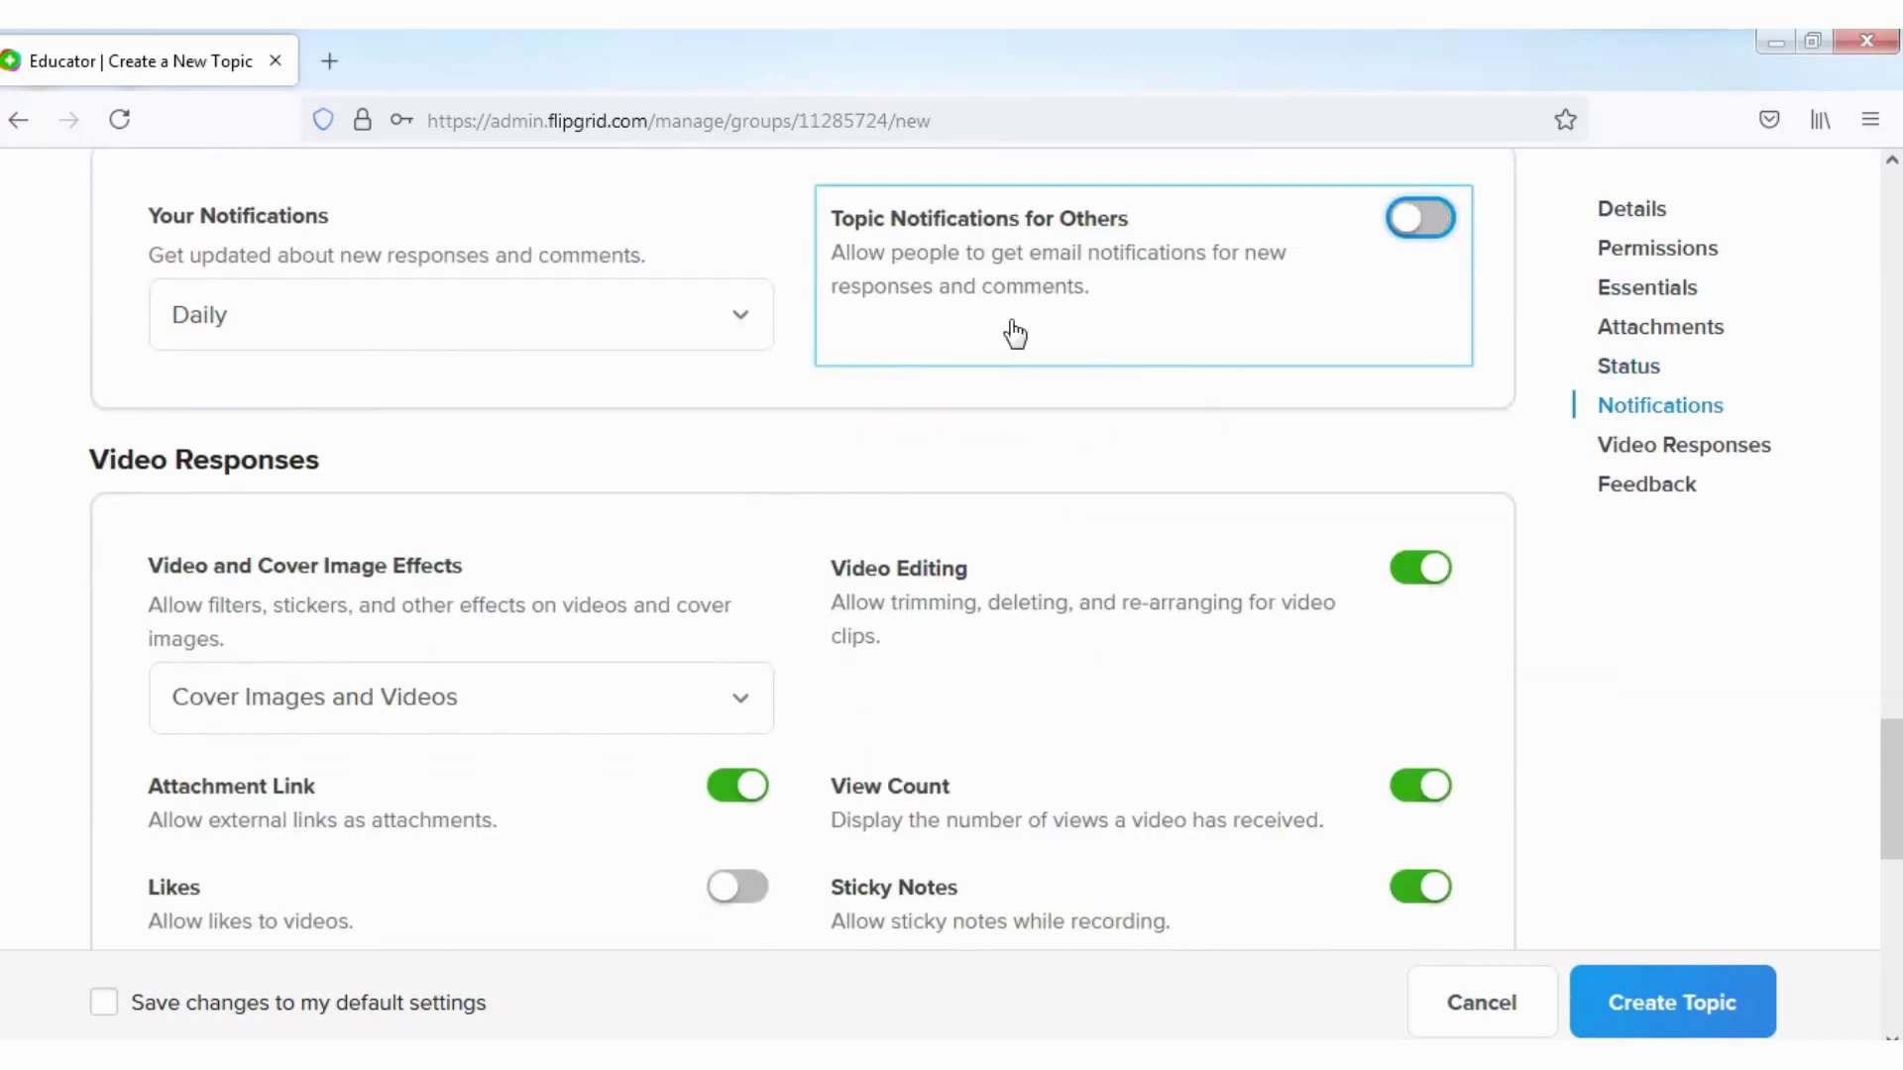
{"action": "scroll", "coordinate": [483, 573], "scroll_direction": "down", "scroll_amount": 2}
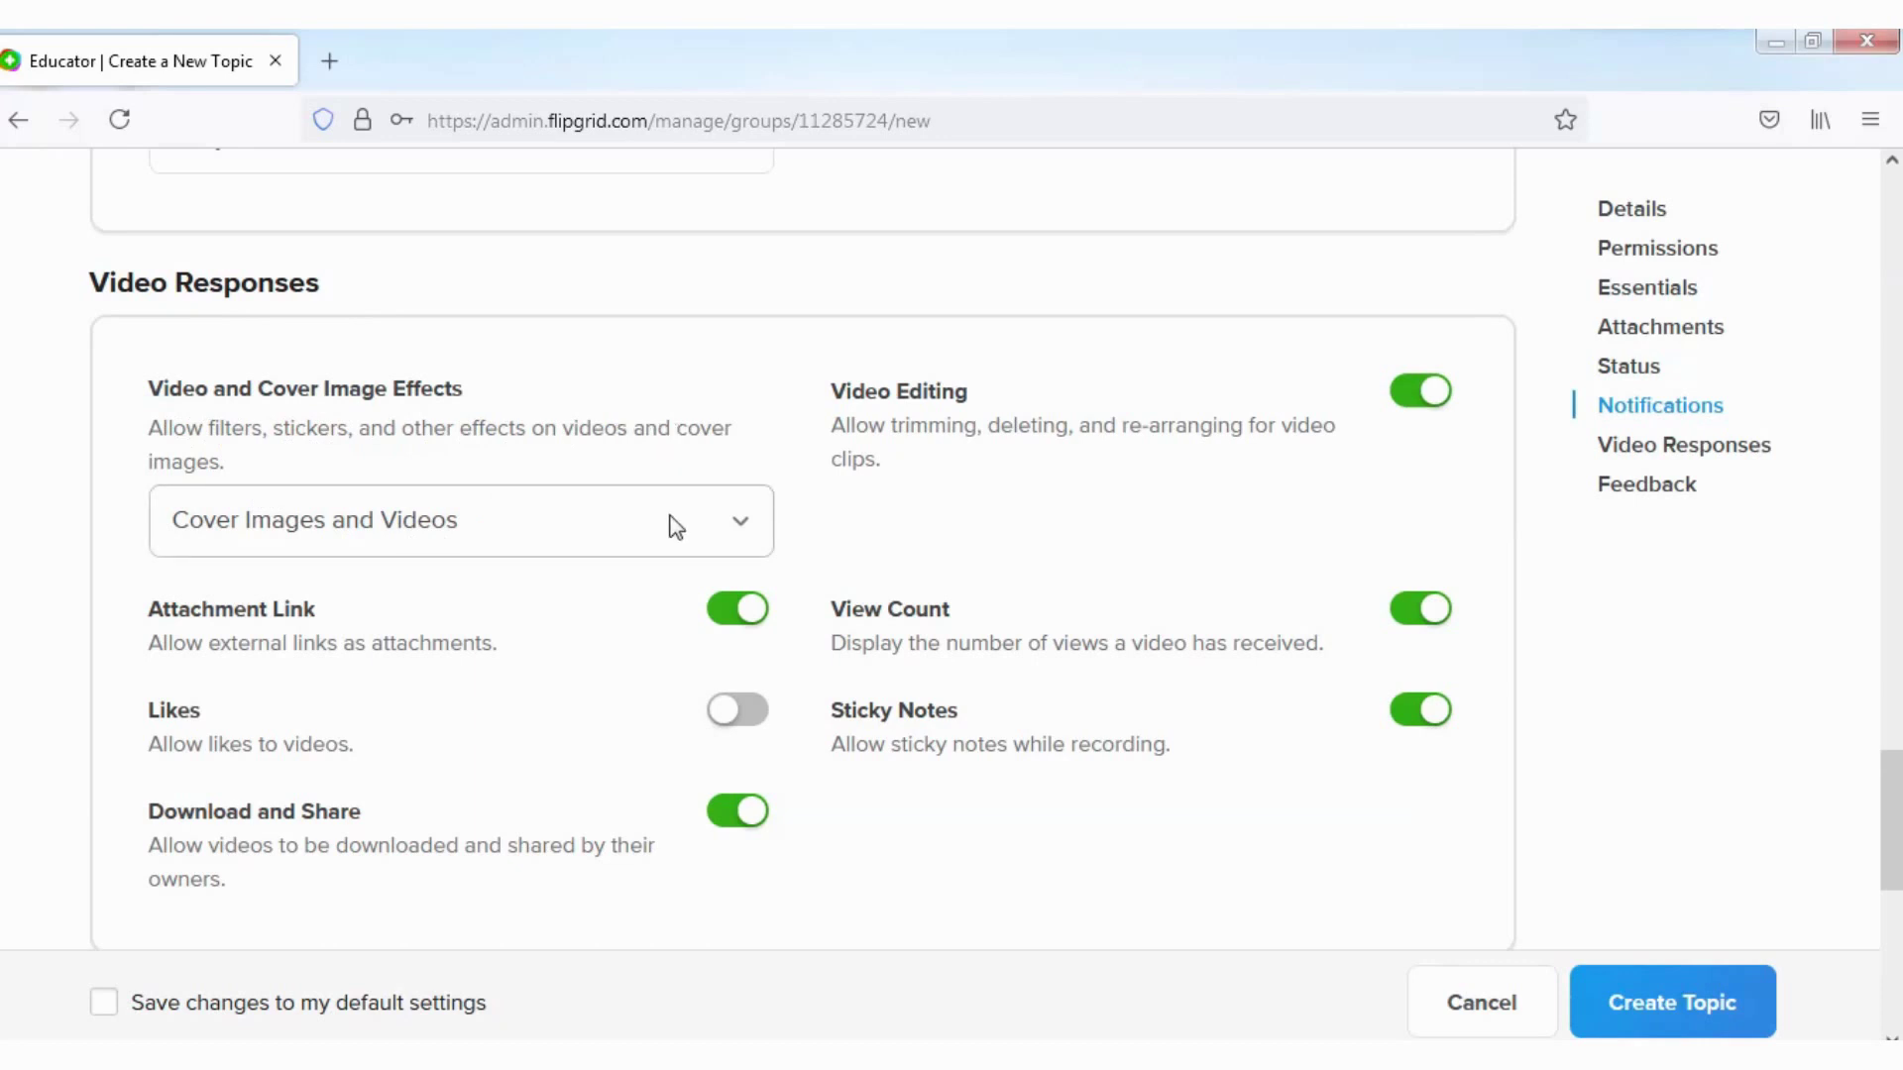
Step: Keep video effects and editing unchanged and turn on likes for video responses
{"action": "left_click", "coordinate": [743, 527]}
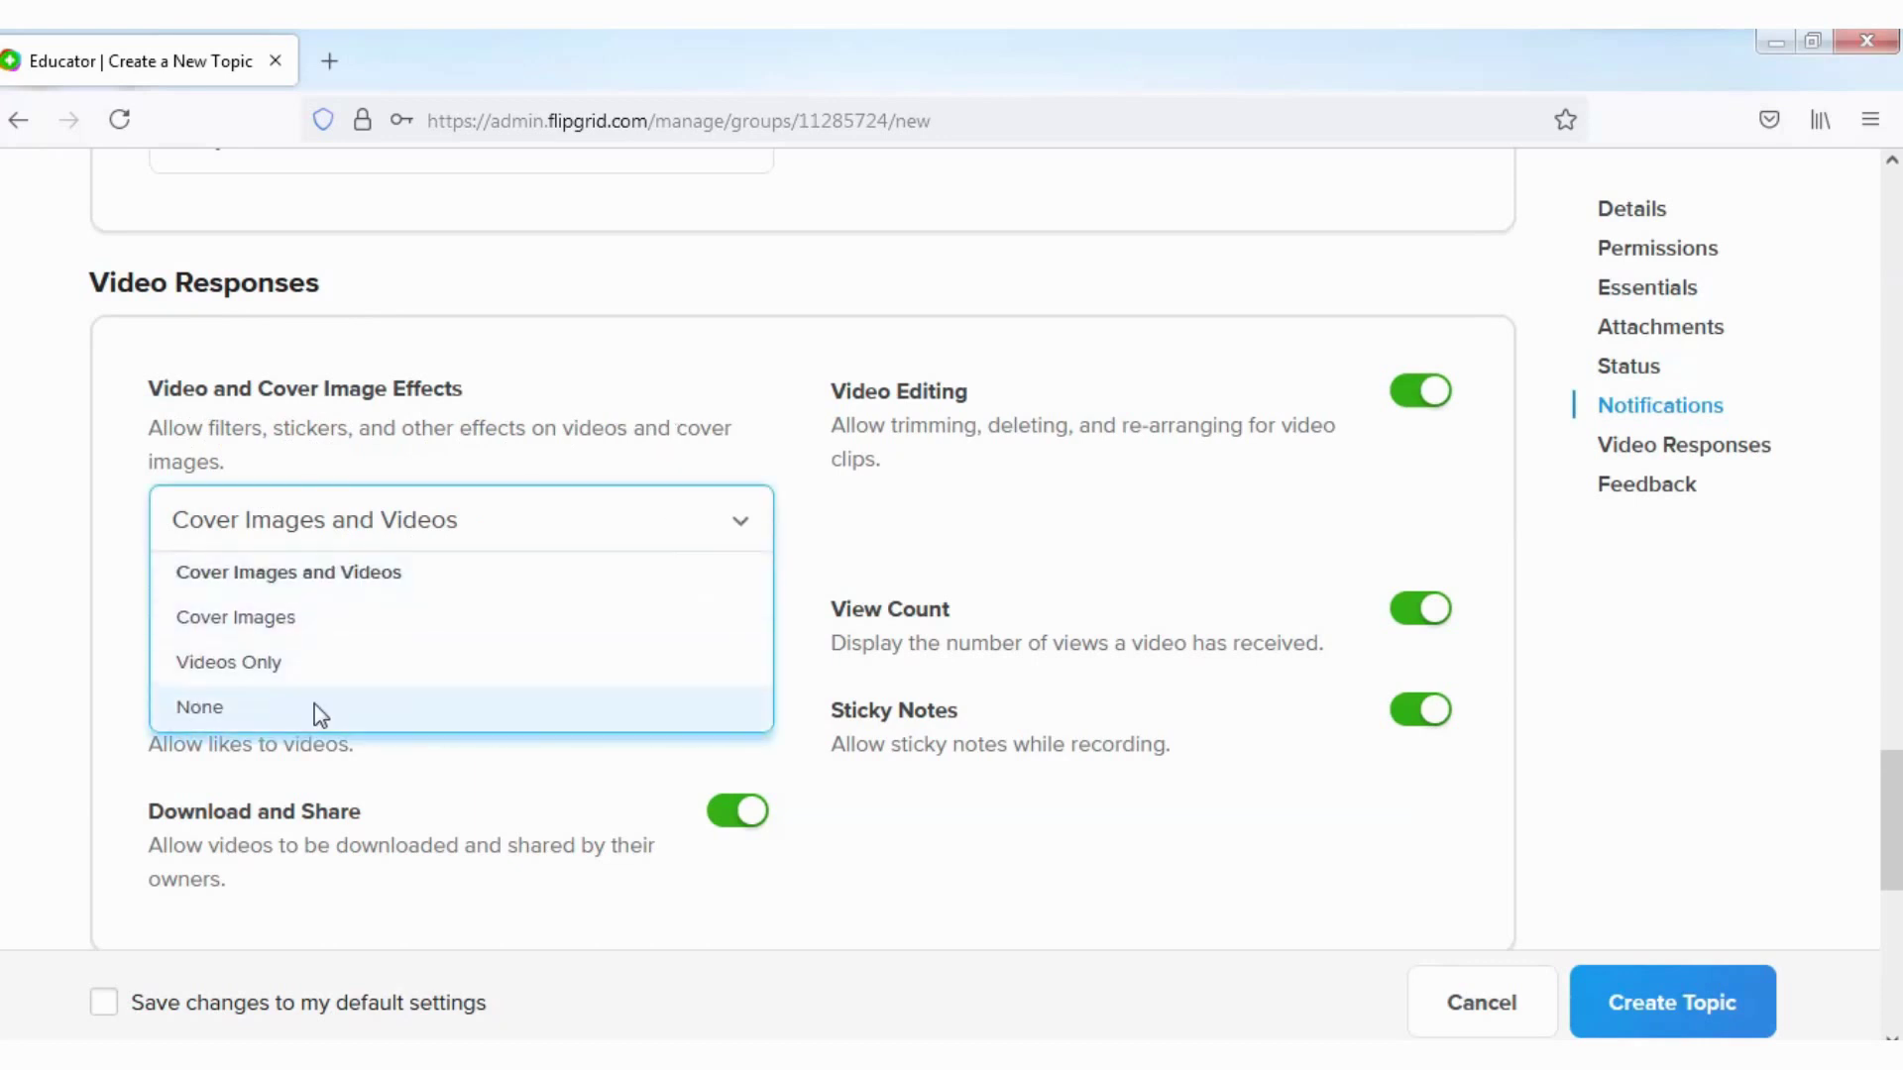
{"action": "left_click", "coordinate": [582, 346]}
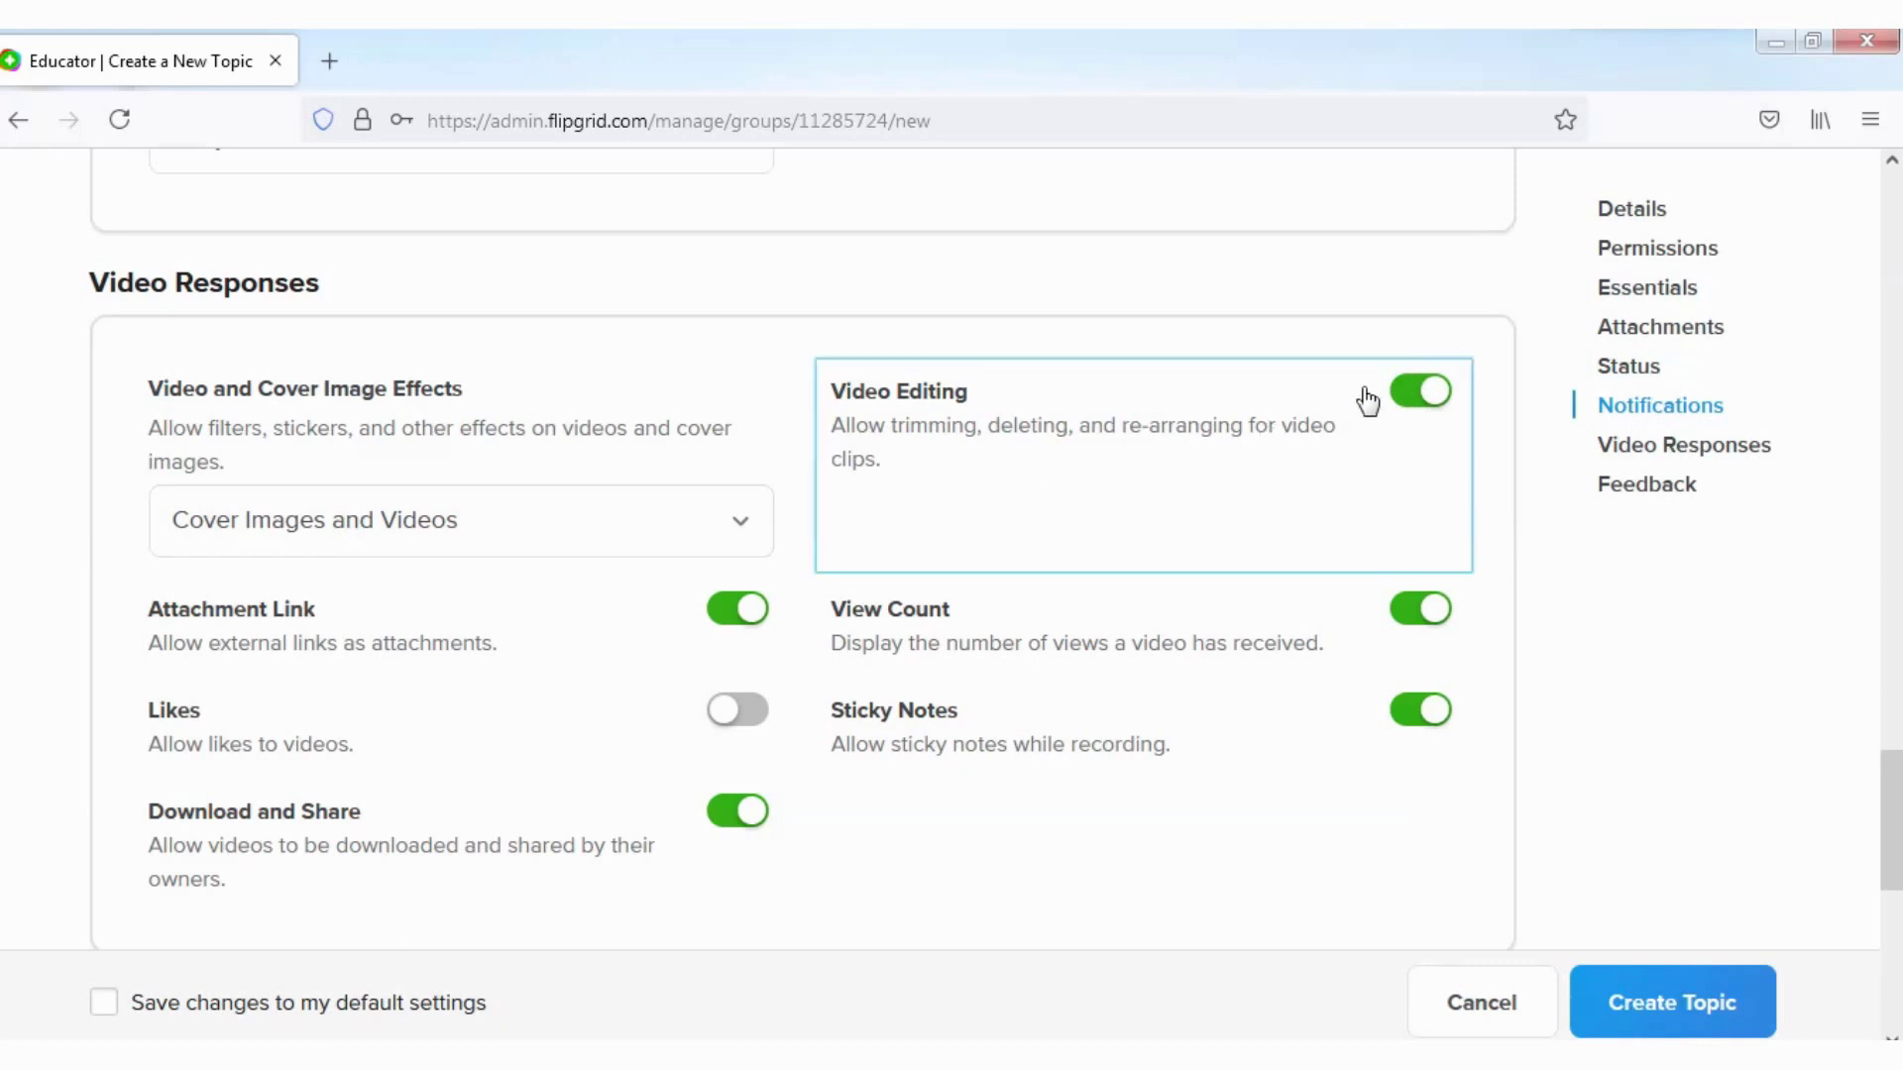
{"action": "left_click", "coordinate": [1417, 396]}
{"action": "left_click", "coordinate": [1417, 396]}
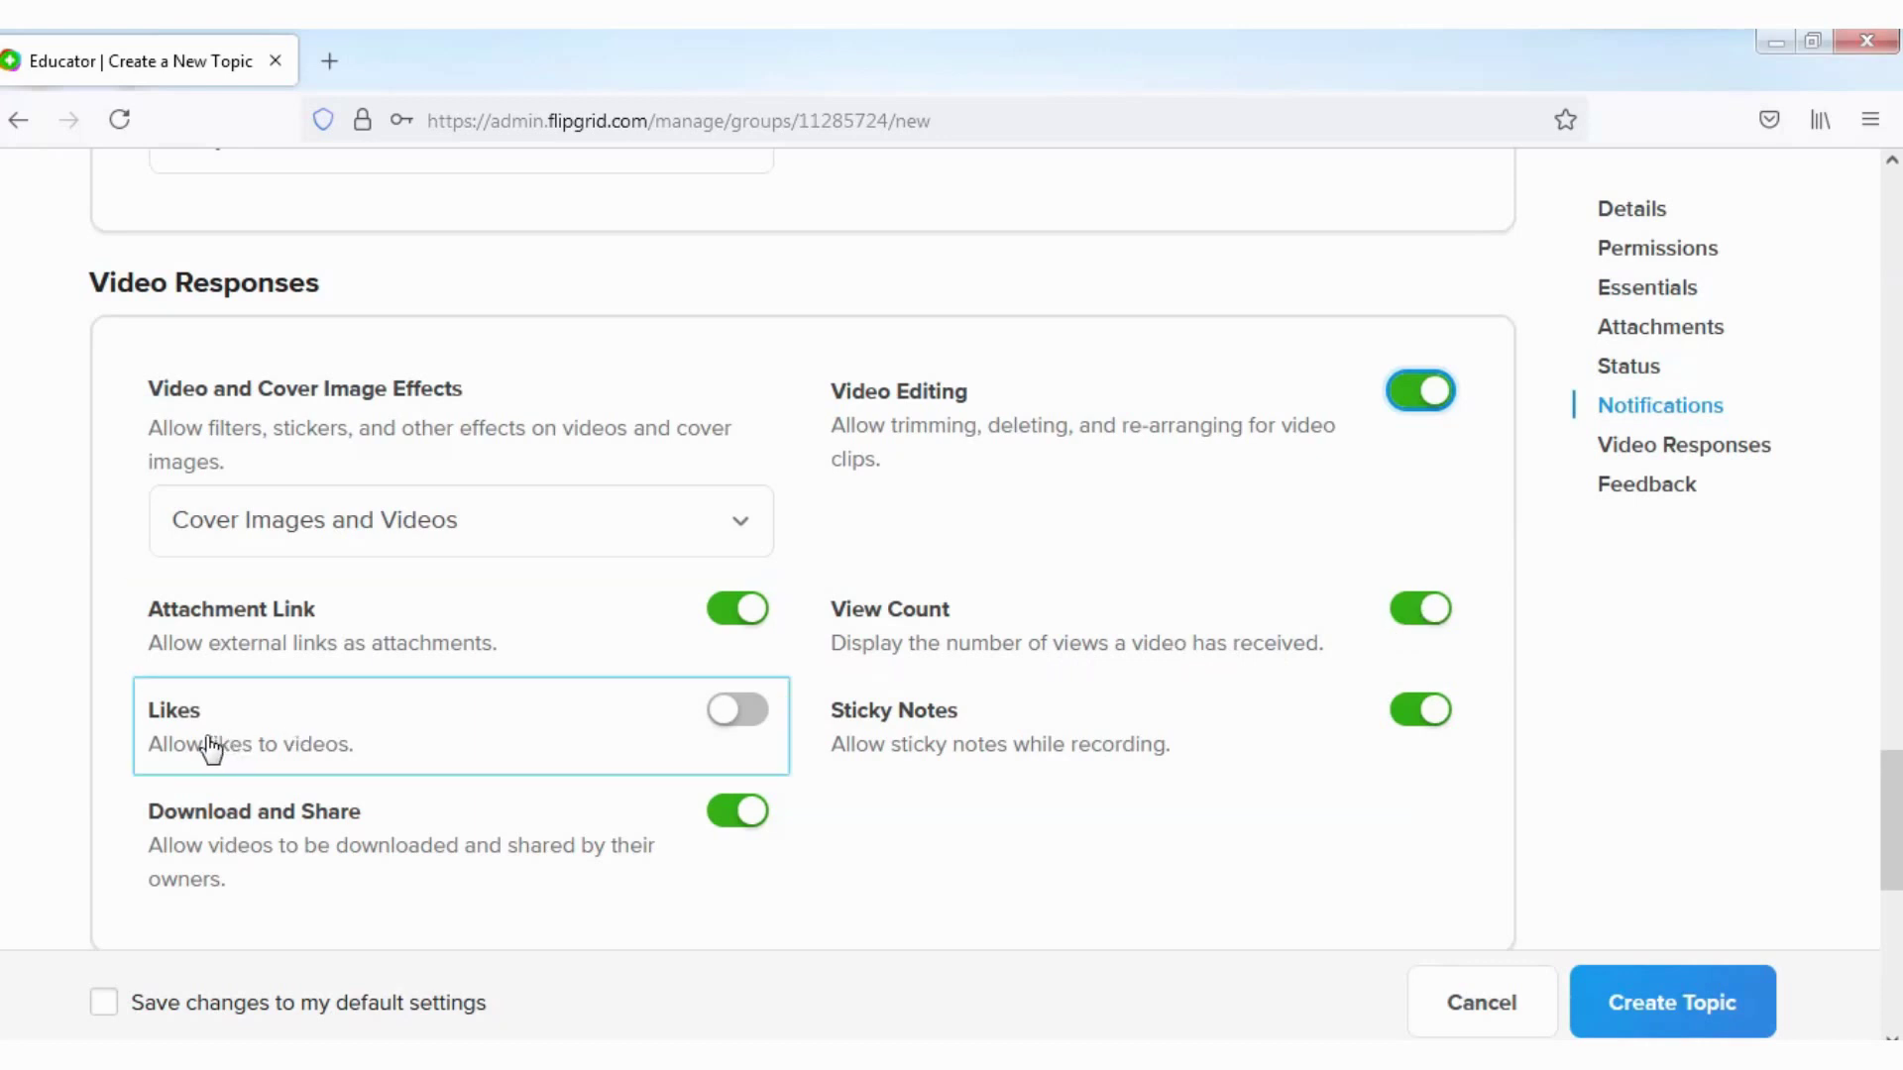
{"action": "left_click", "coordinate": [750, 715]}
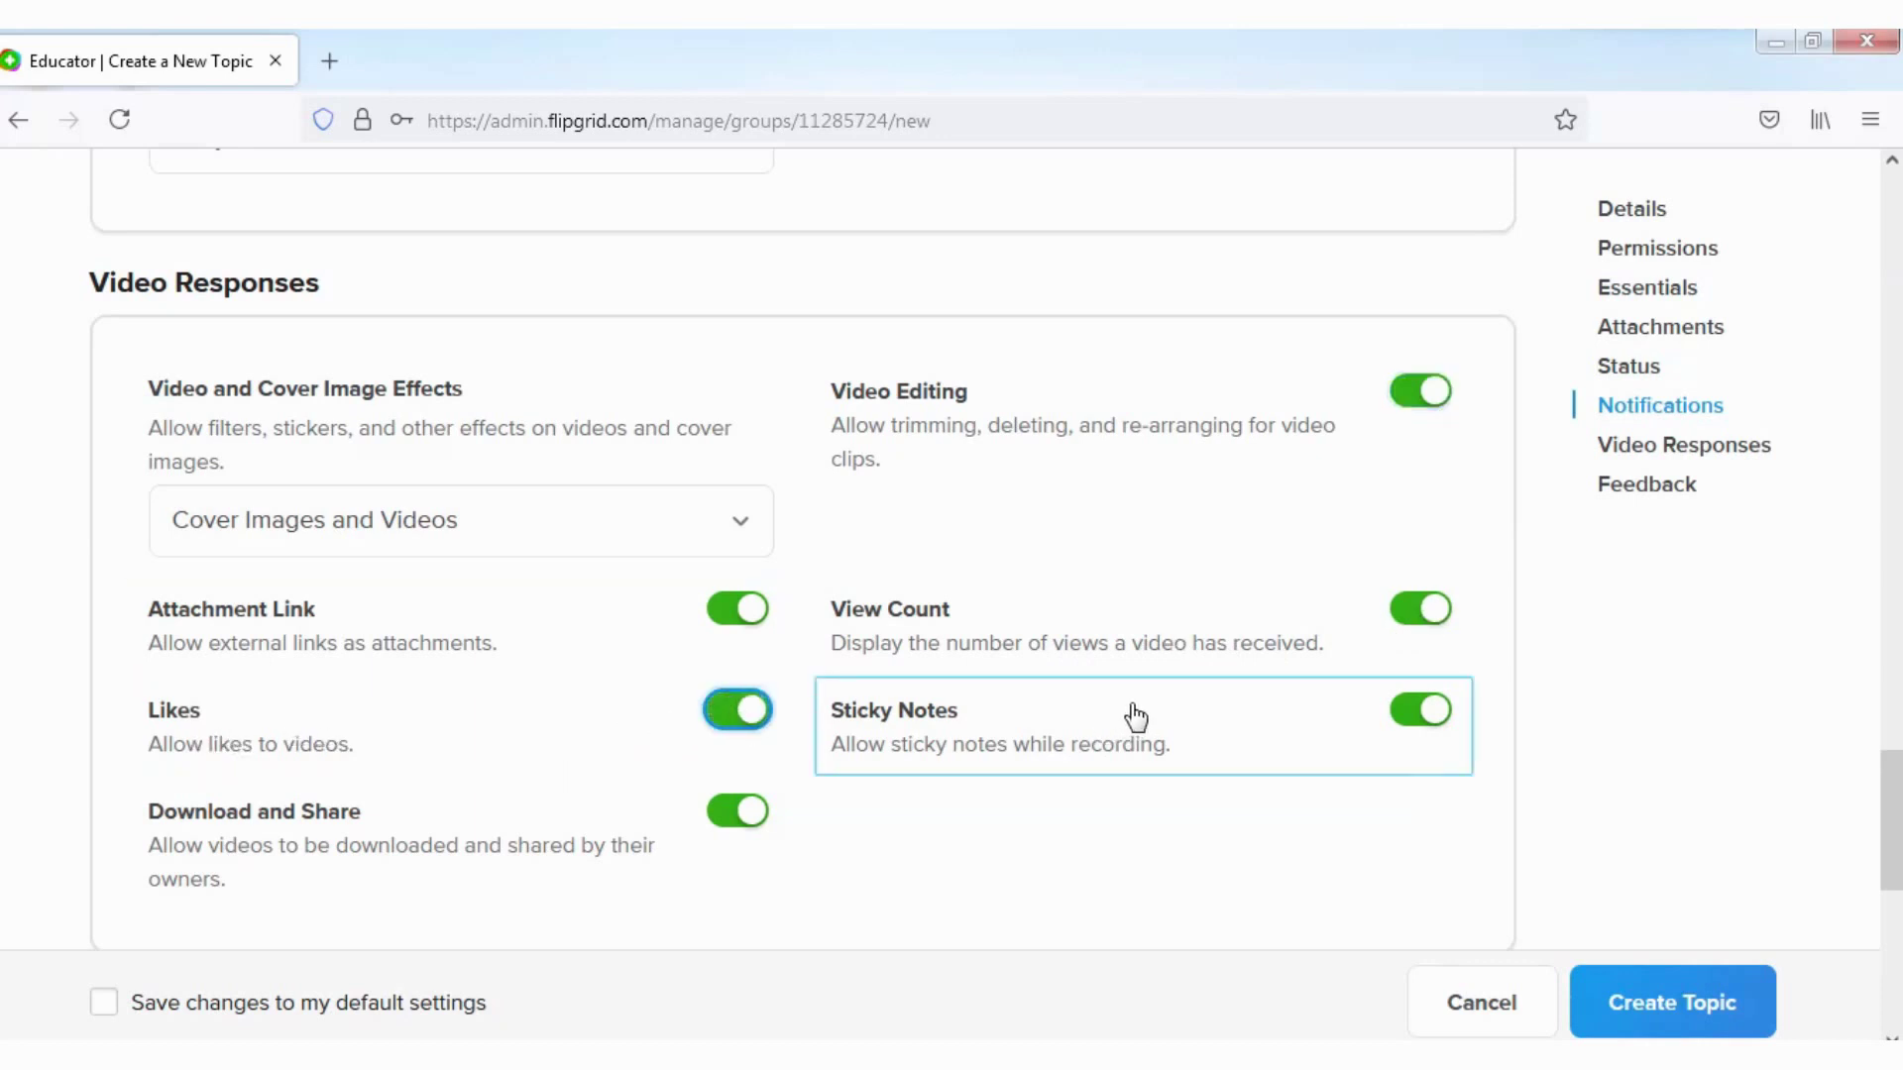
{"action": "scroll", "coordinate": [458, 847], "scroll_direction": "down", "scroll_amount": 5}
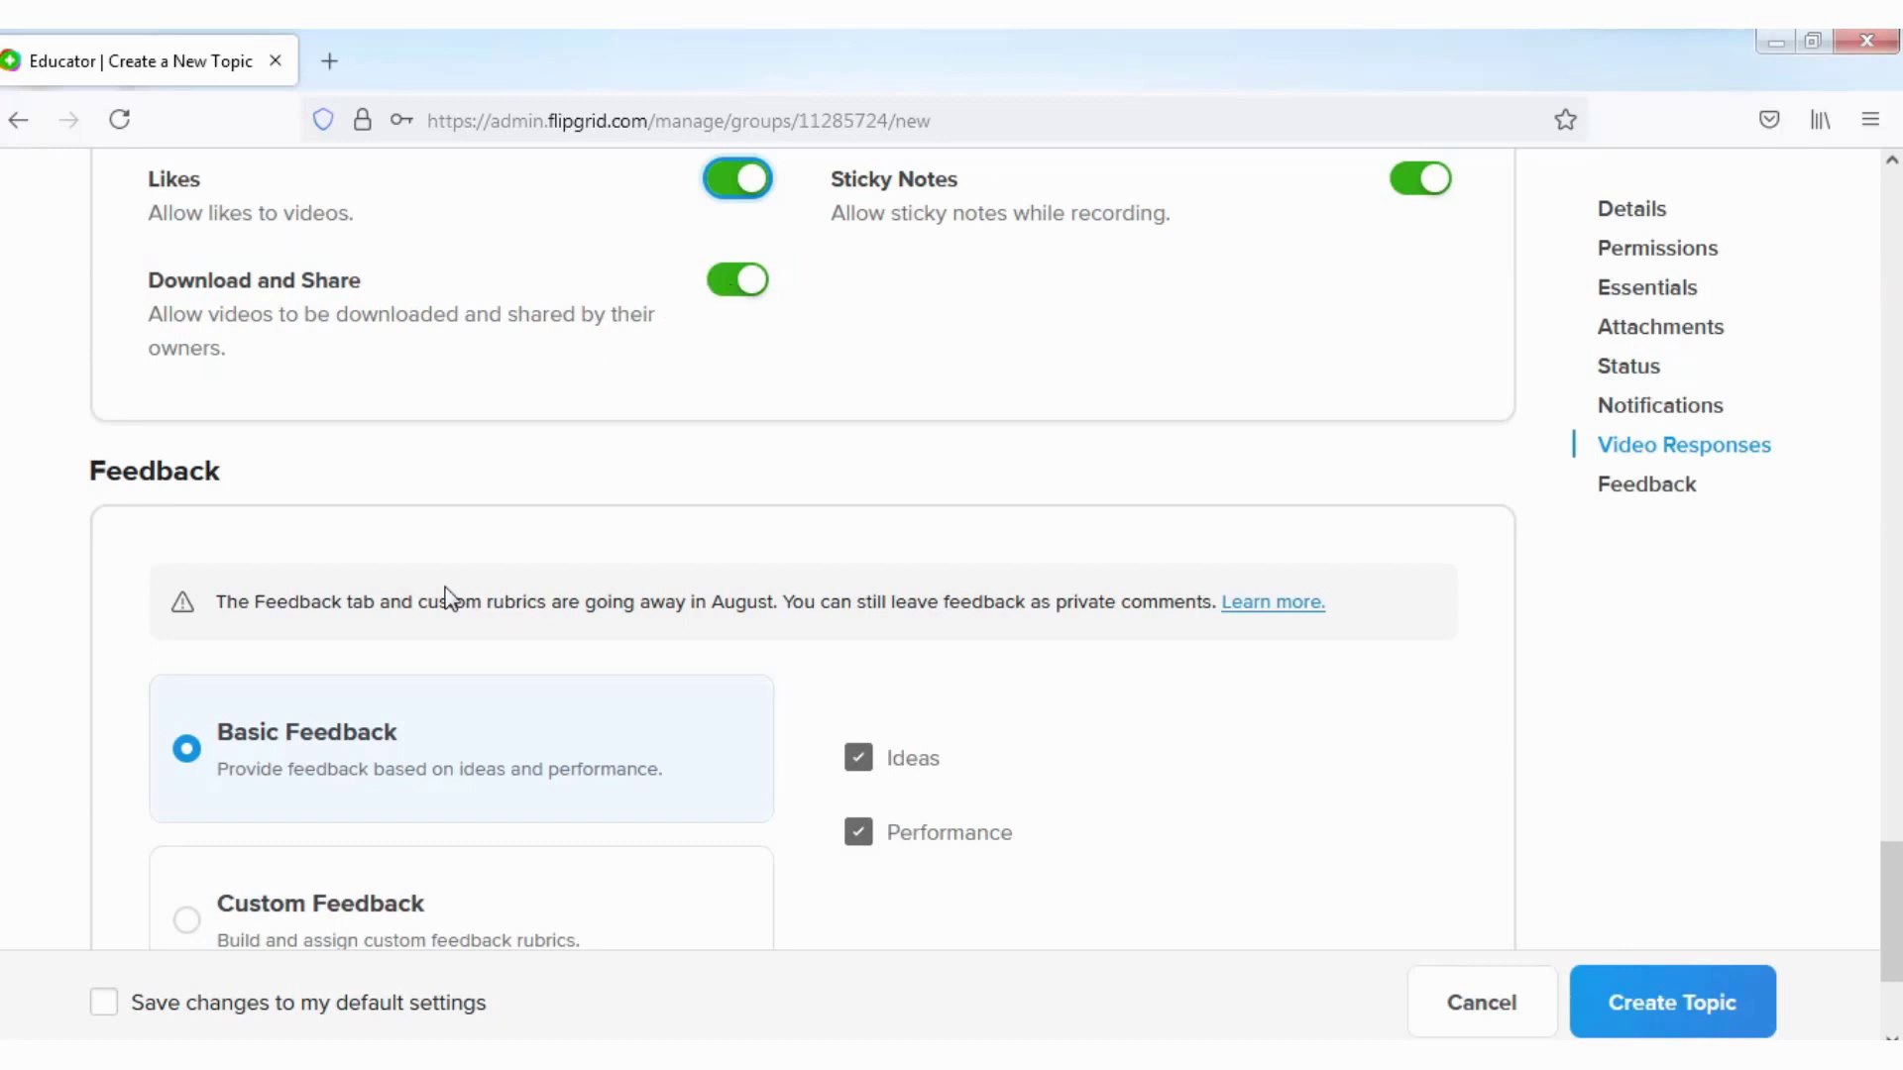
Step: Tick 'Save changes to my default settings' at the bottom of the form
{"action": "scroll", "coordinate": [444, 594], "scroll_direction": "down", "scroll_amount": 4}
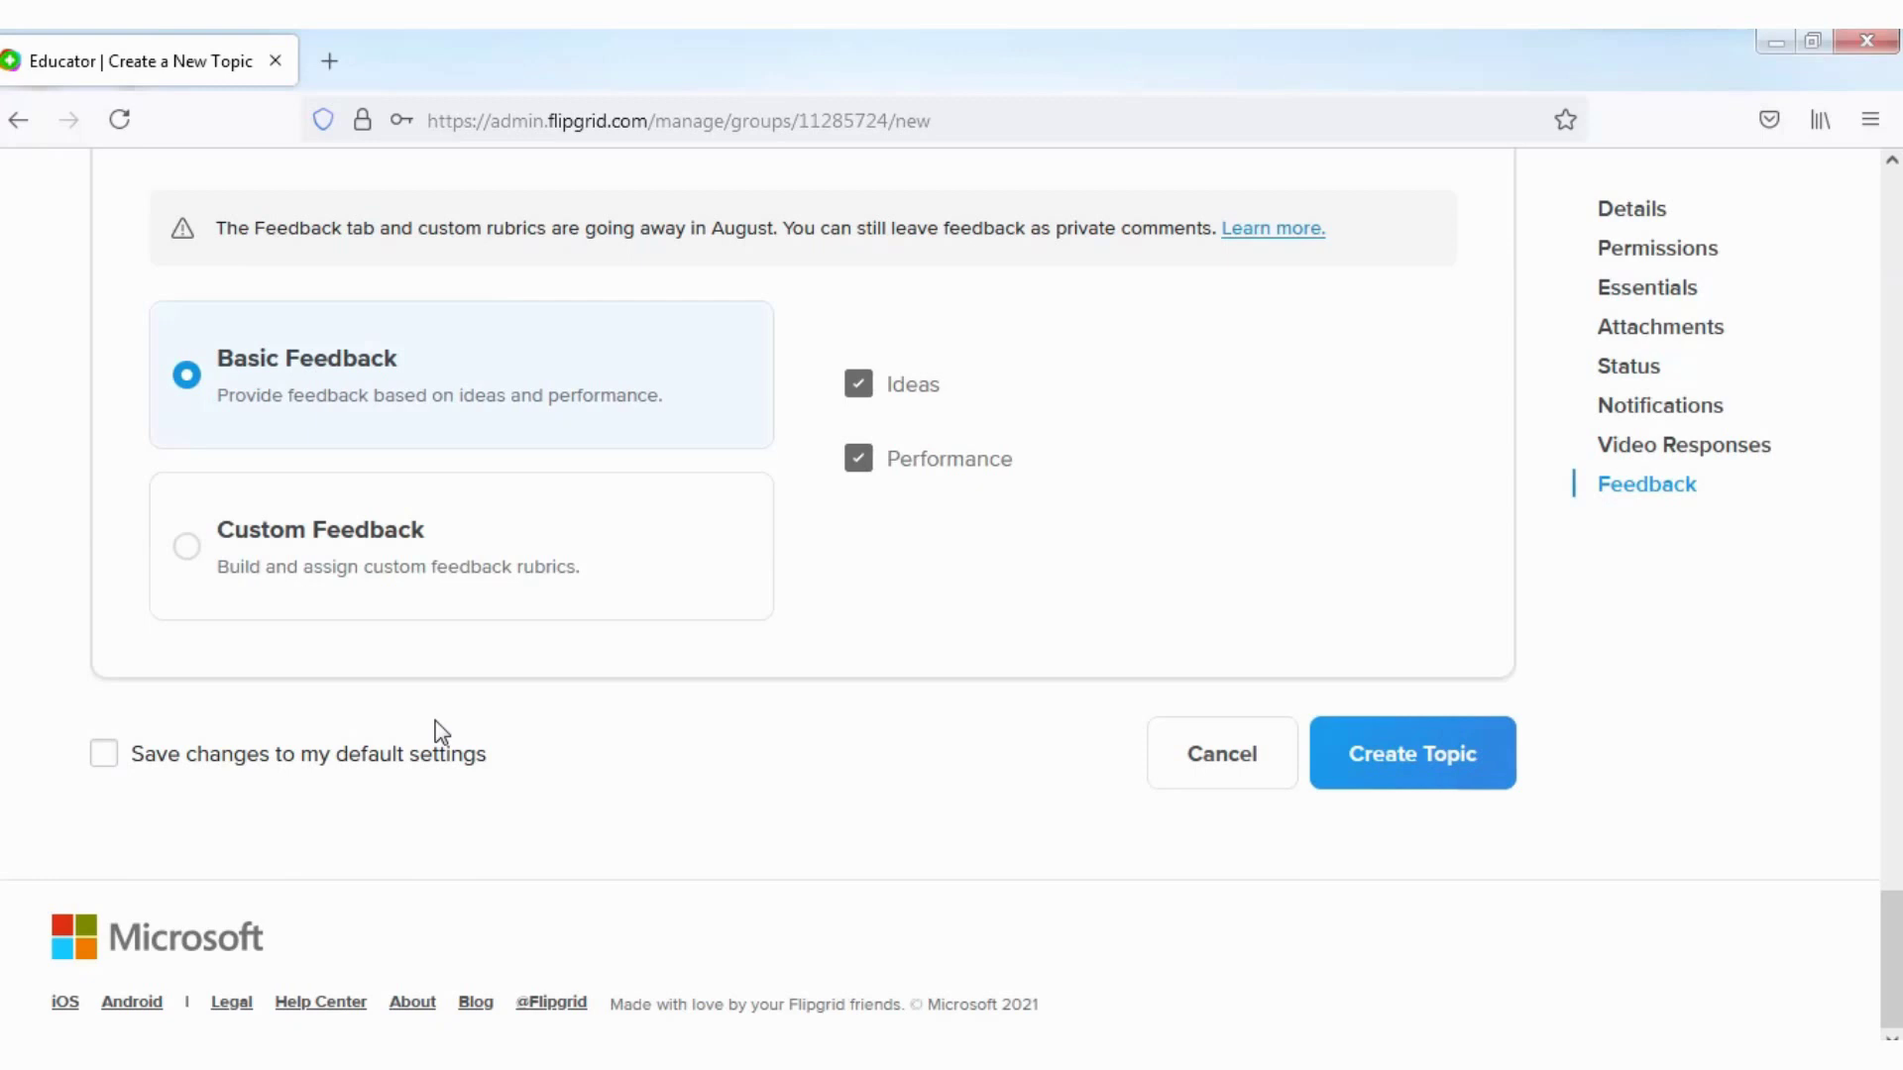
{"action": "left_click", "coordinate": [103, 759]}
Step: Untick the default-settings box, create the topic and close the 'Your Topic is ready!' dialog
{"action": "left_click", "coordinate": [109, 761]}
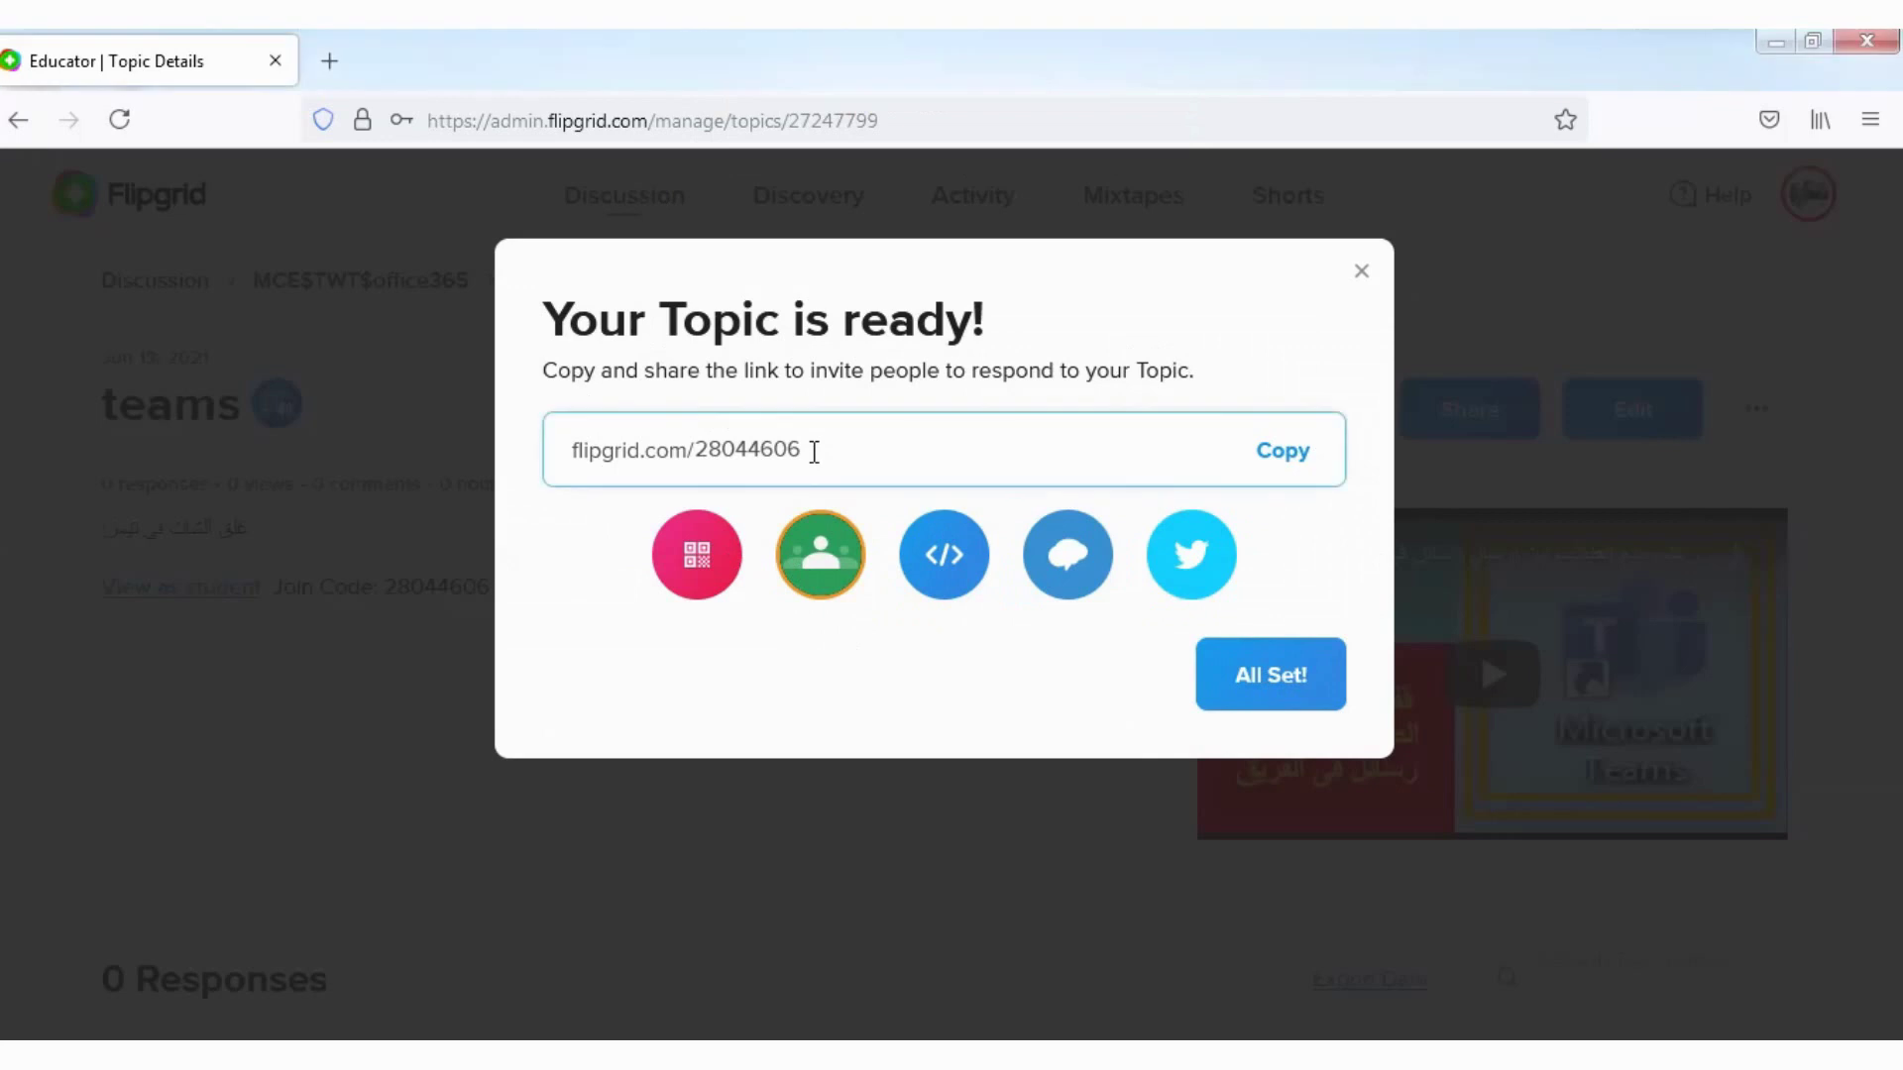
{"action": "left_click", "coordinate": [659, 456]}
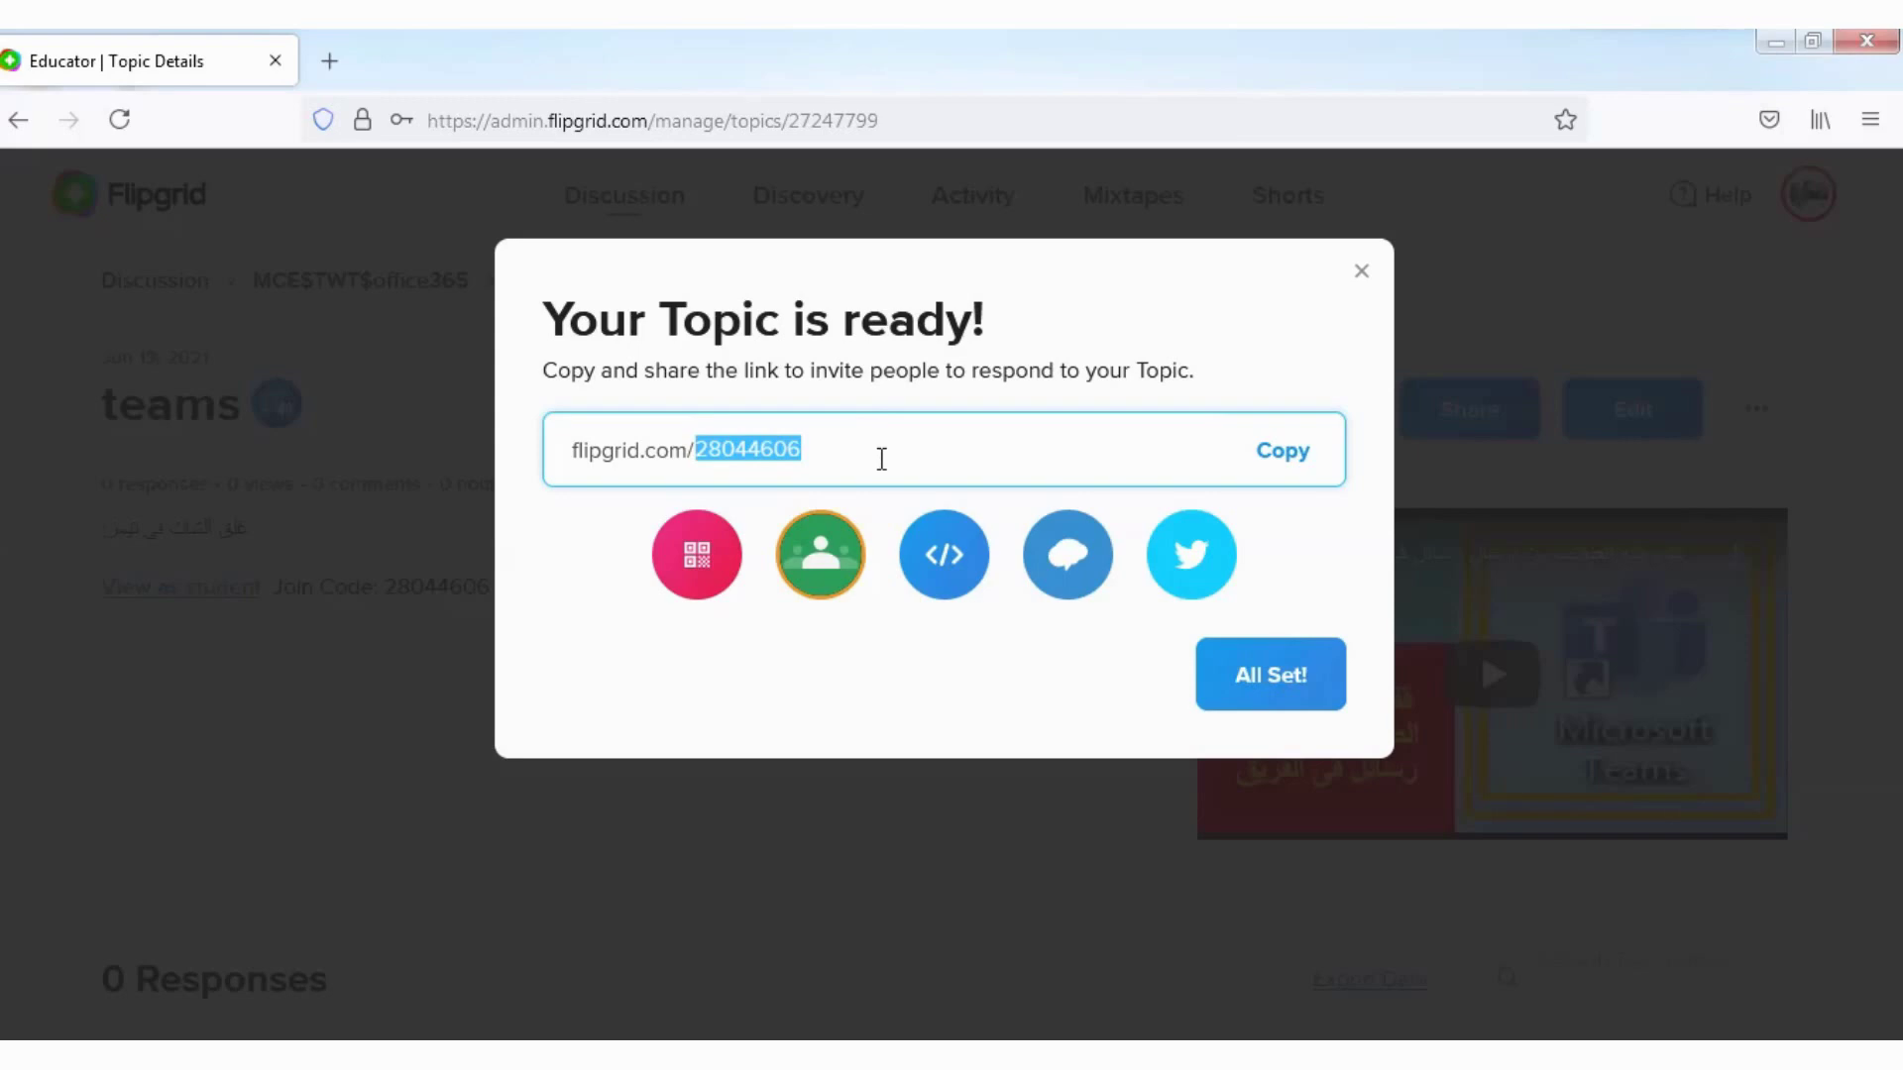
{"action": "left_click", "coordinate": [1361, 281]}
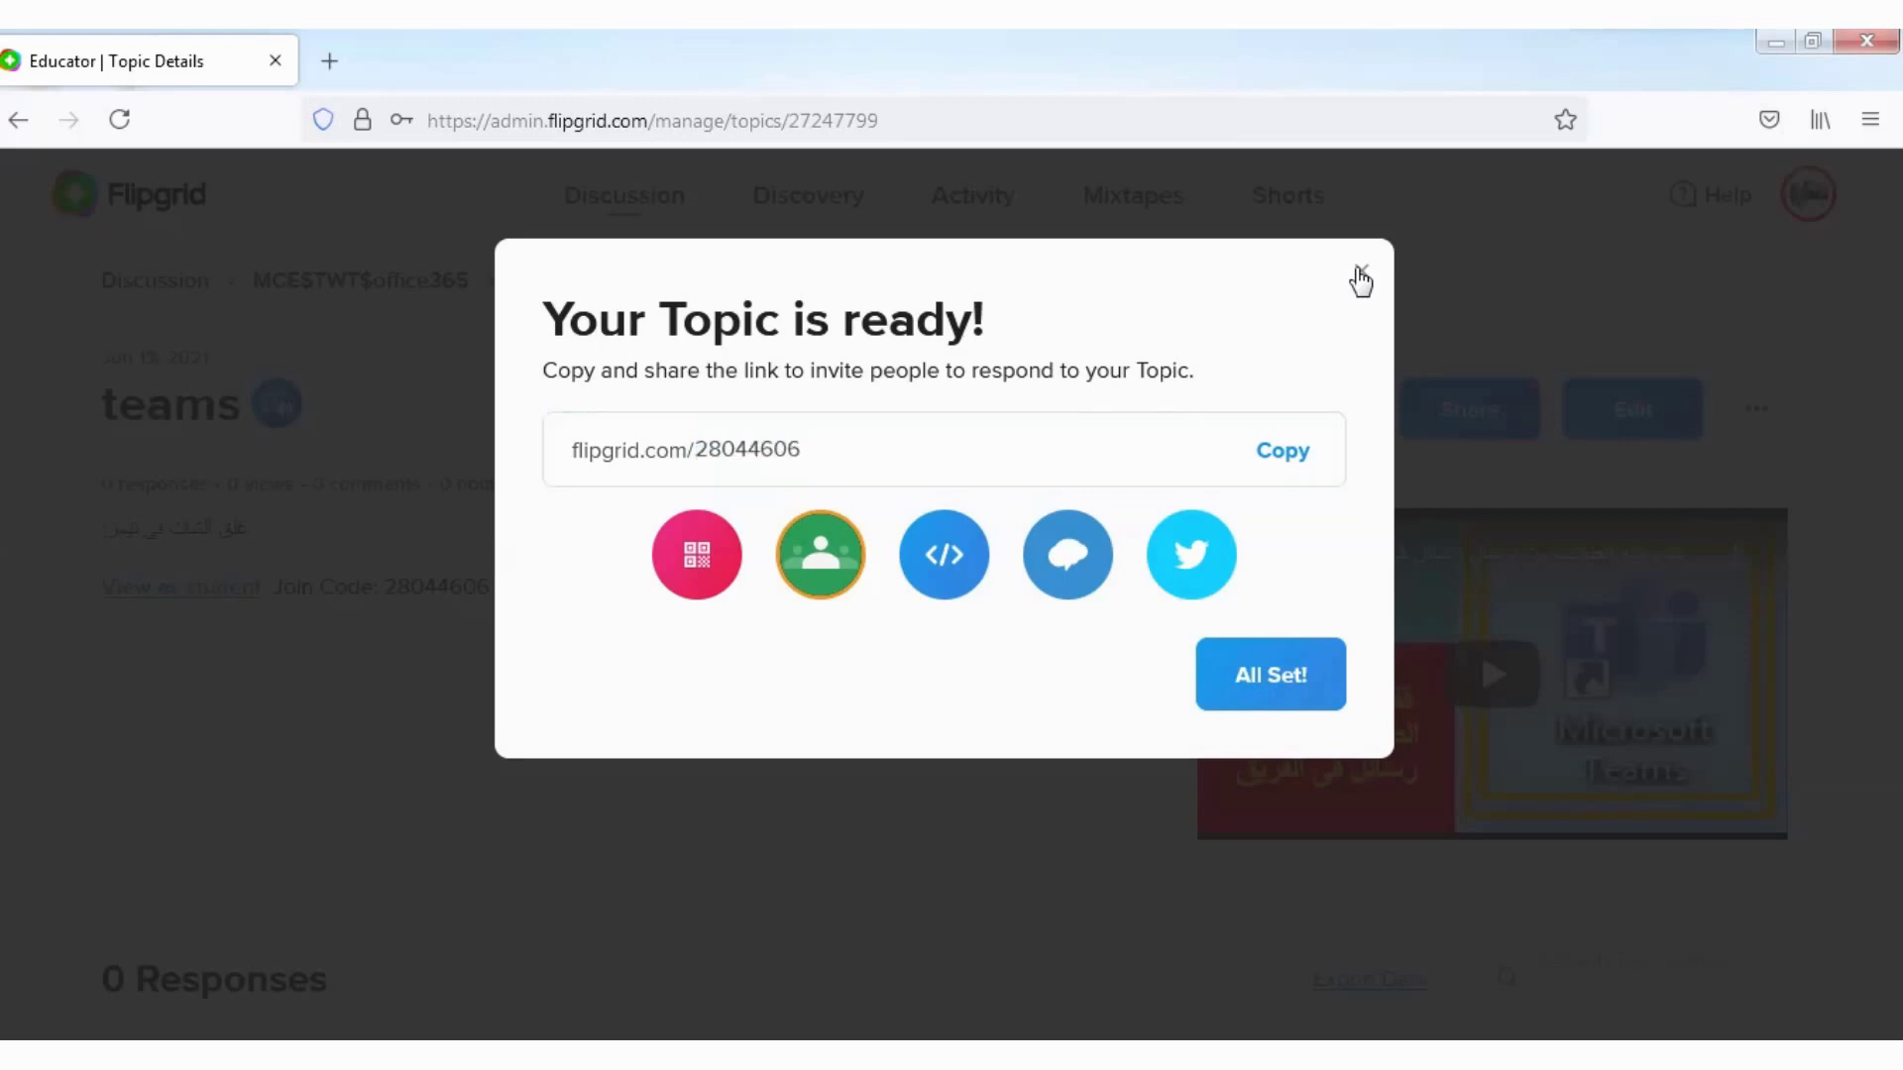
{"action": "left_click", "coordinate": [1360, 277]}
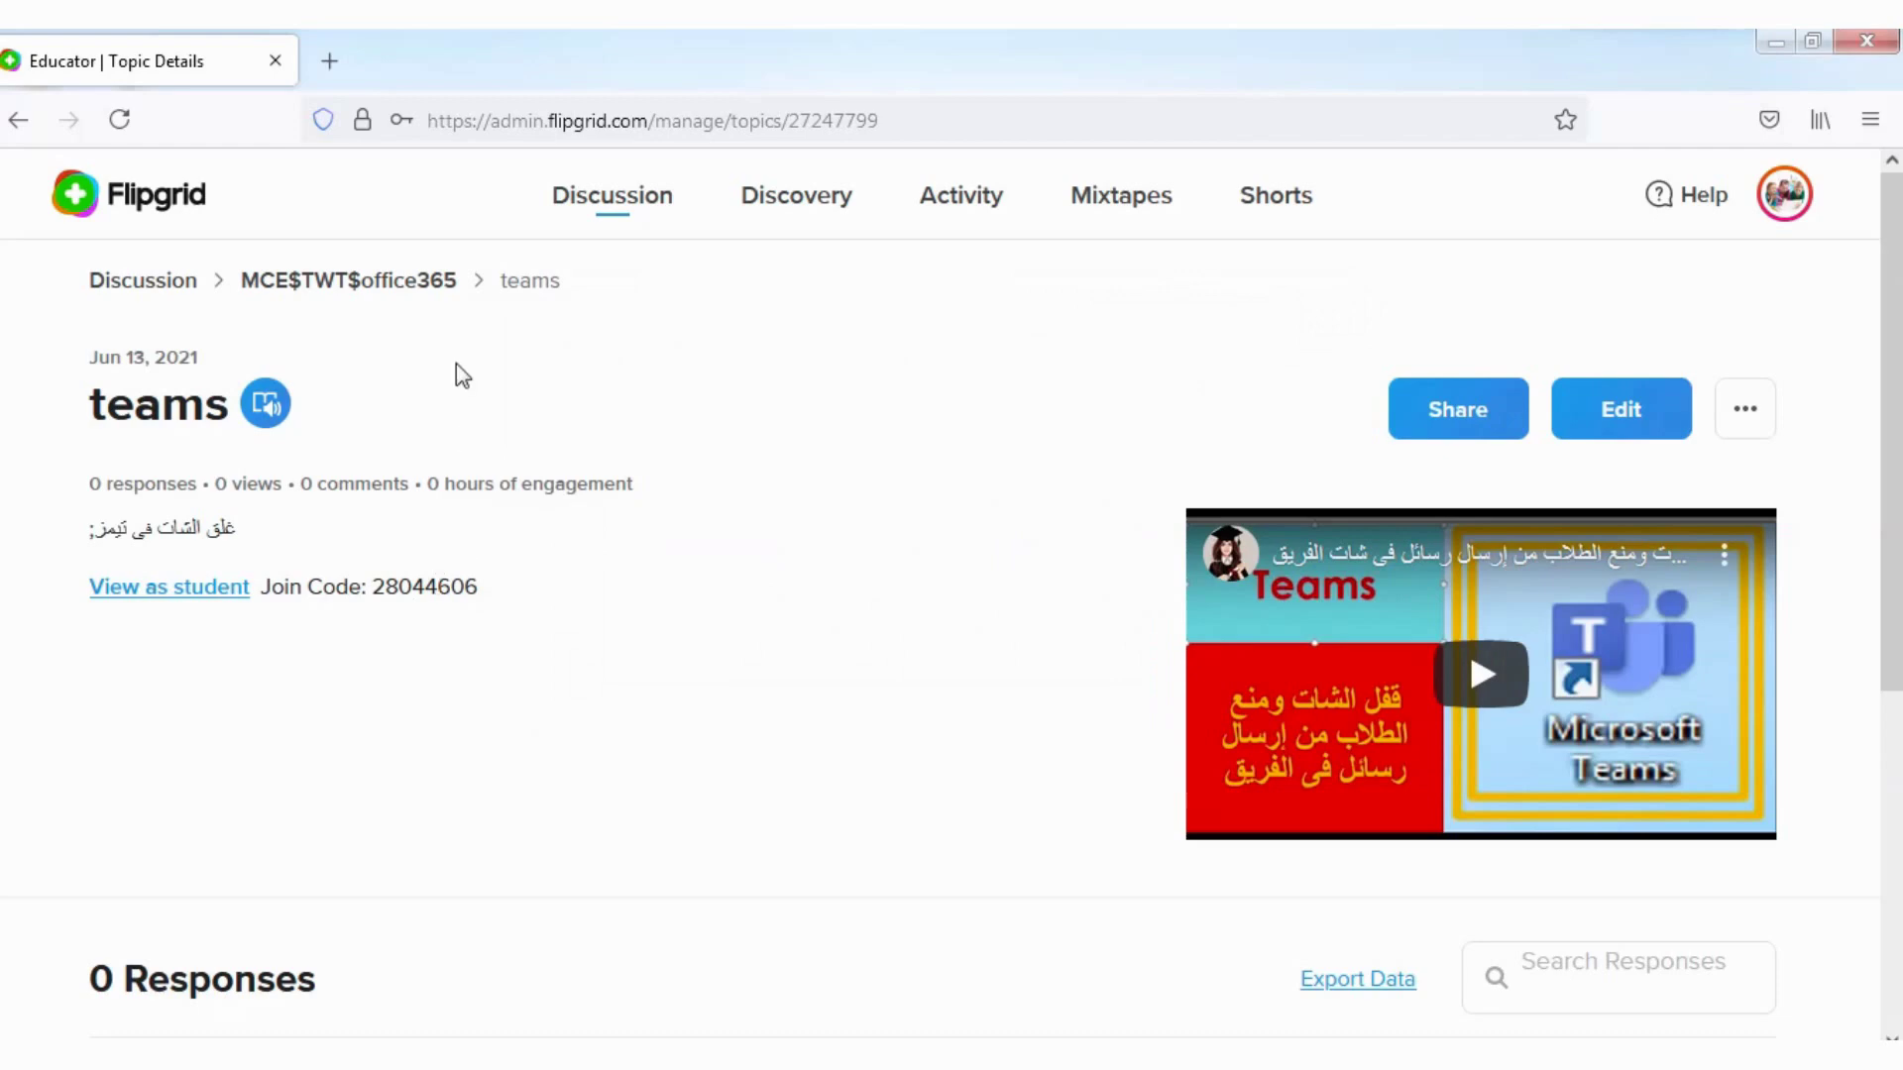
Step: Inspect the guest password field on the teams topic's edit form
{"action": "mouse_move", "coordinate": [710, 43]}
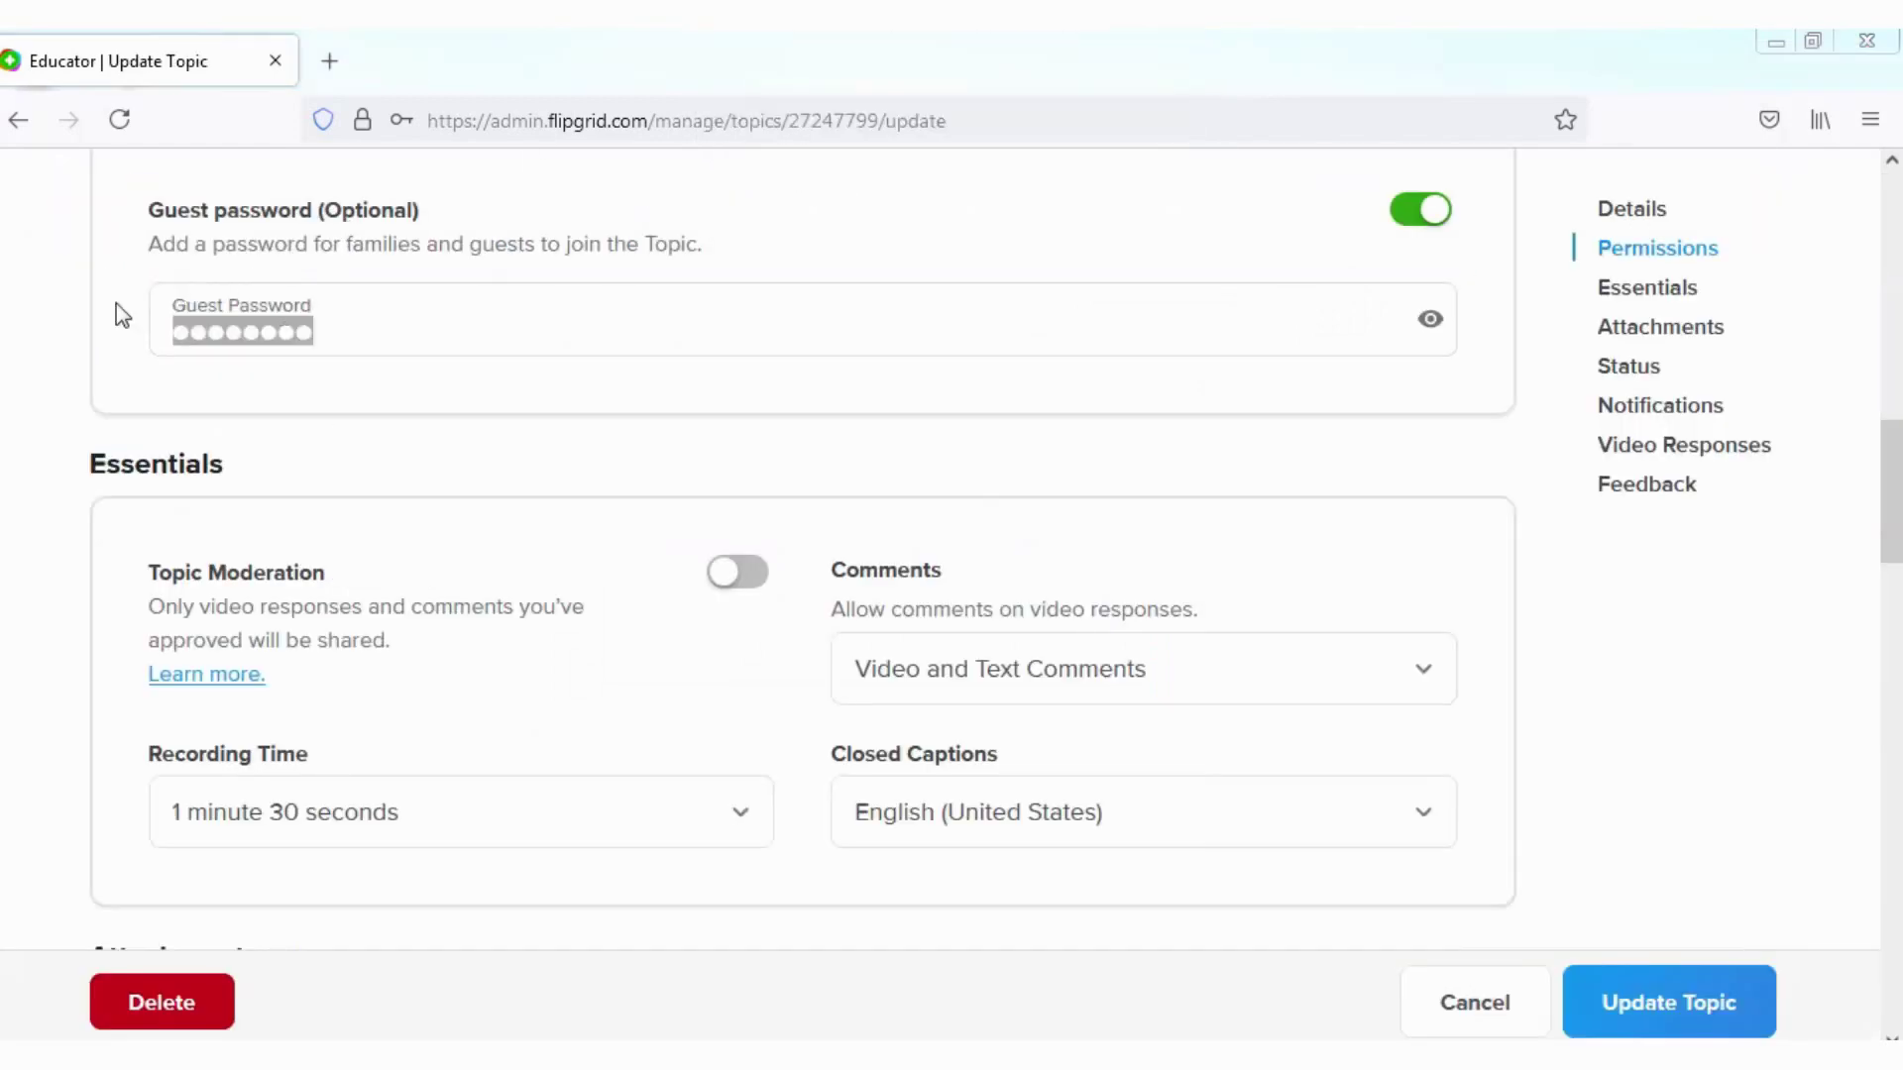
{"action": "left_click", "coordinate": [66, 346]}
{"action": "scroll", "coordinate": [61, 347], "scroll_direction": "up", "scroll_amount": 3}
{"action": "left_click", "coordinate": [320, 672]}
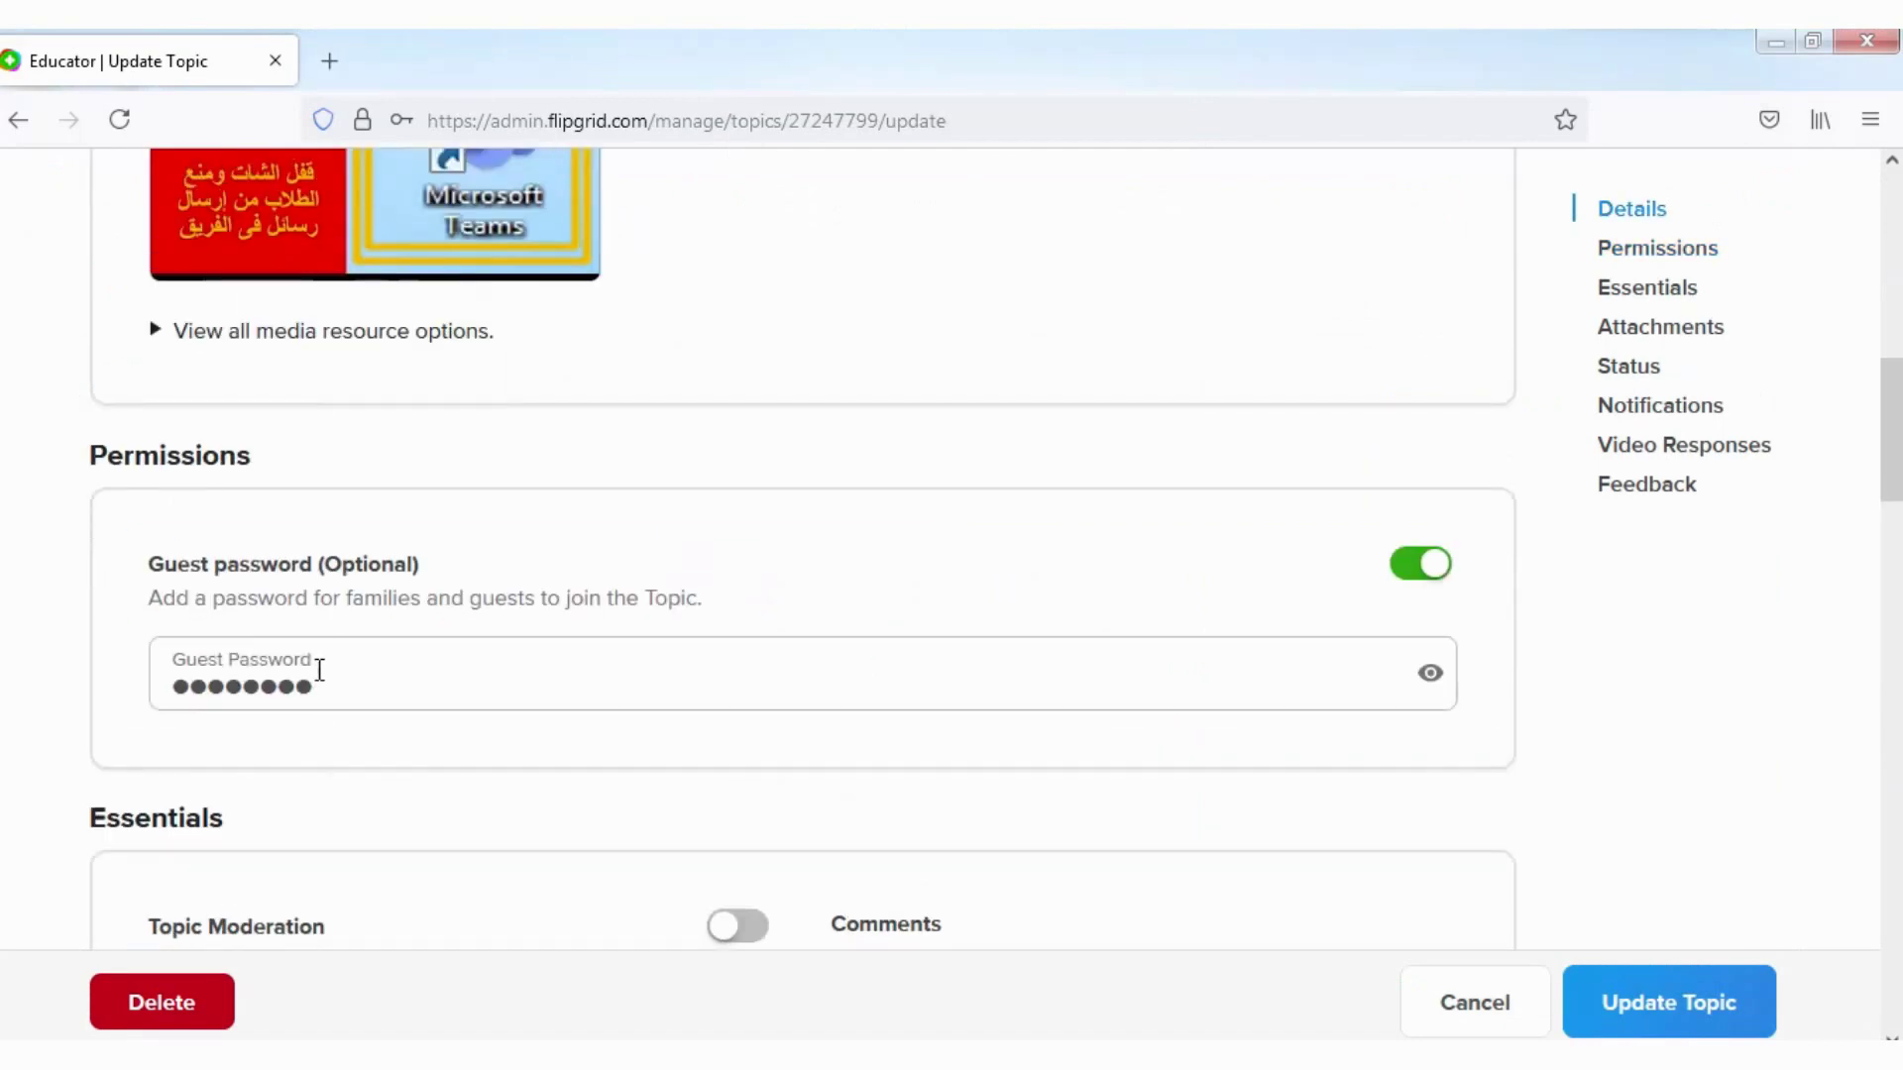
{"action": "double_click", "coordinate": [326, 679]}
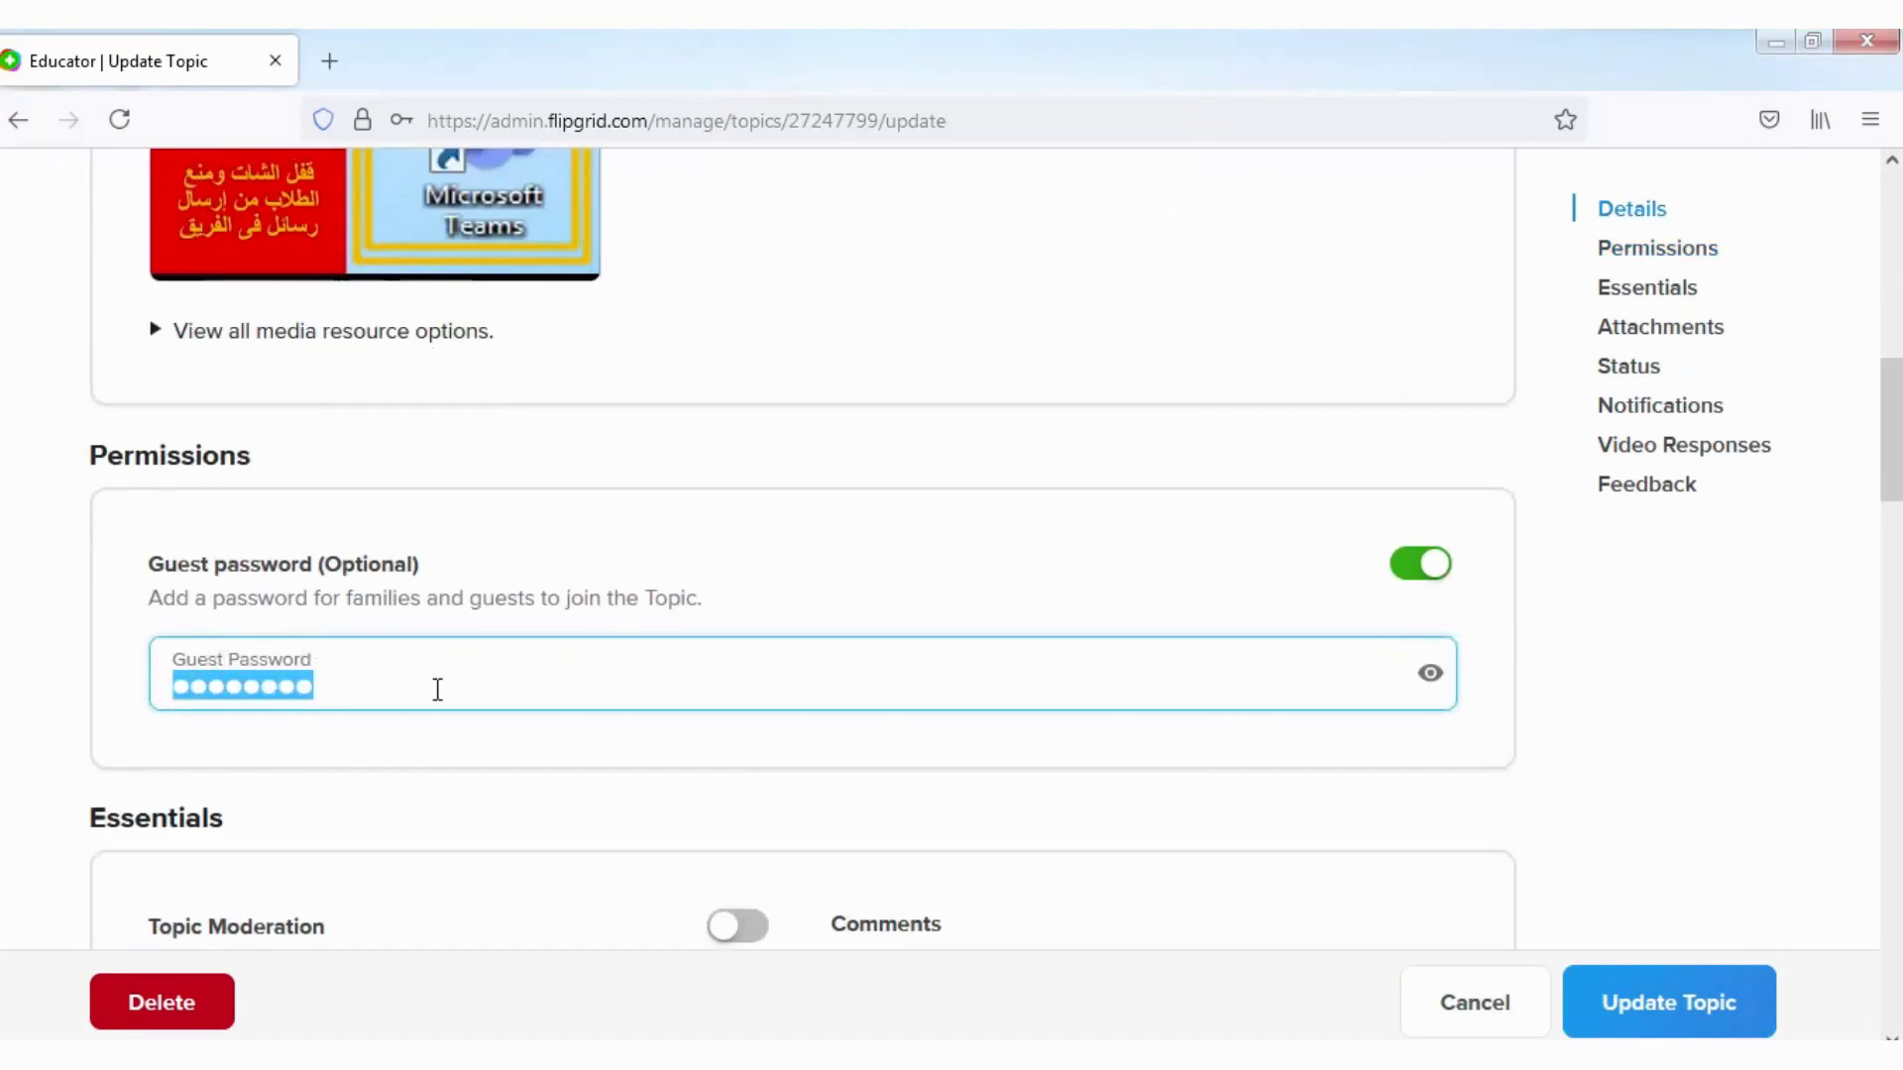
{"action": "left_click", "coordinate": [334, 694]}
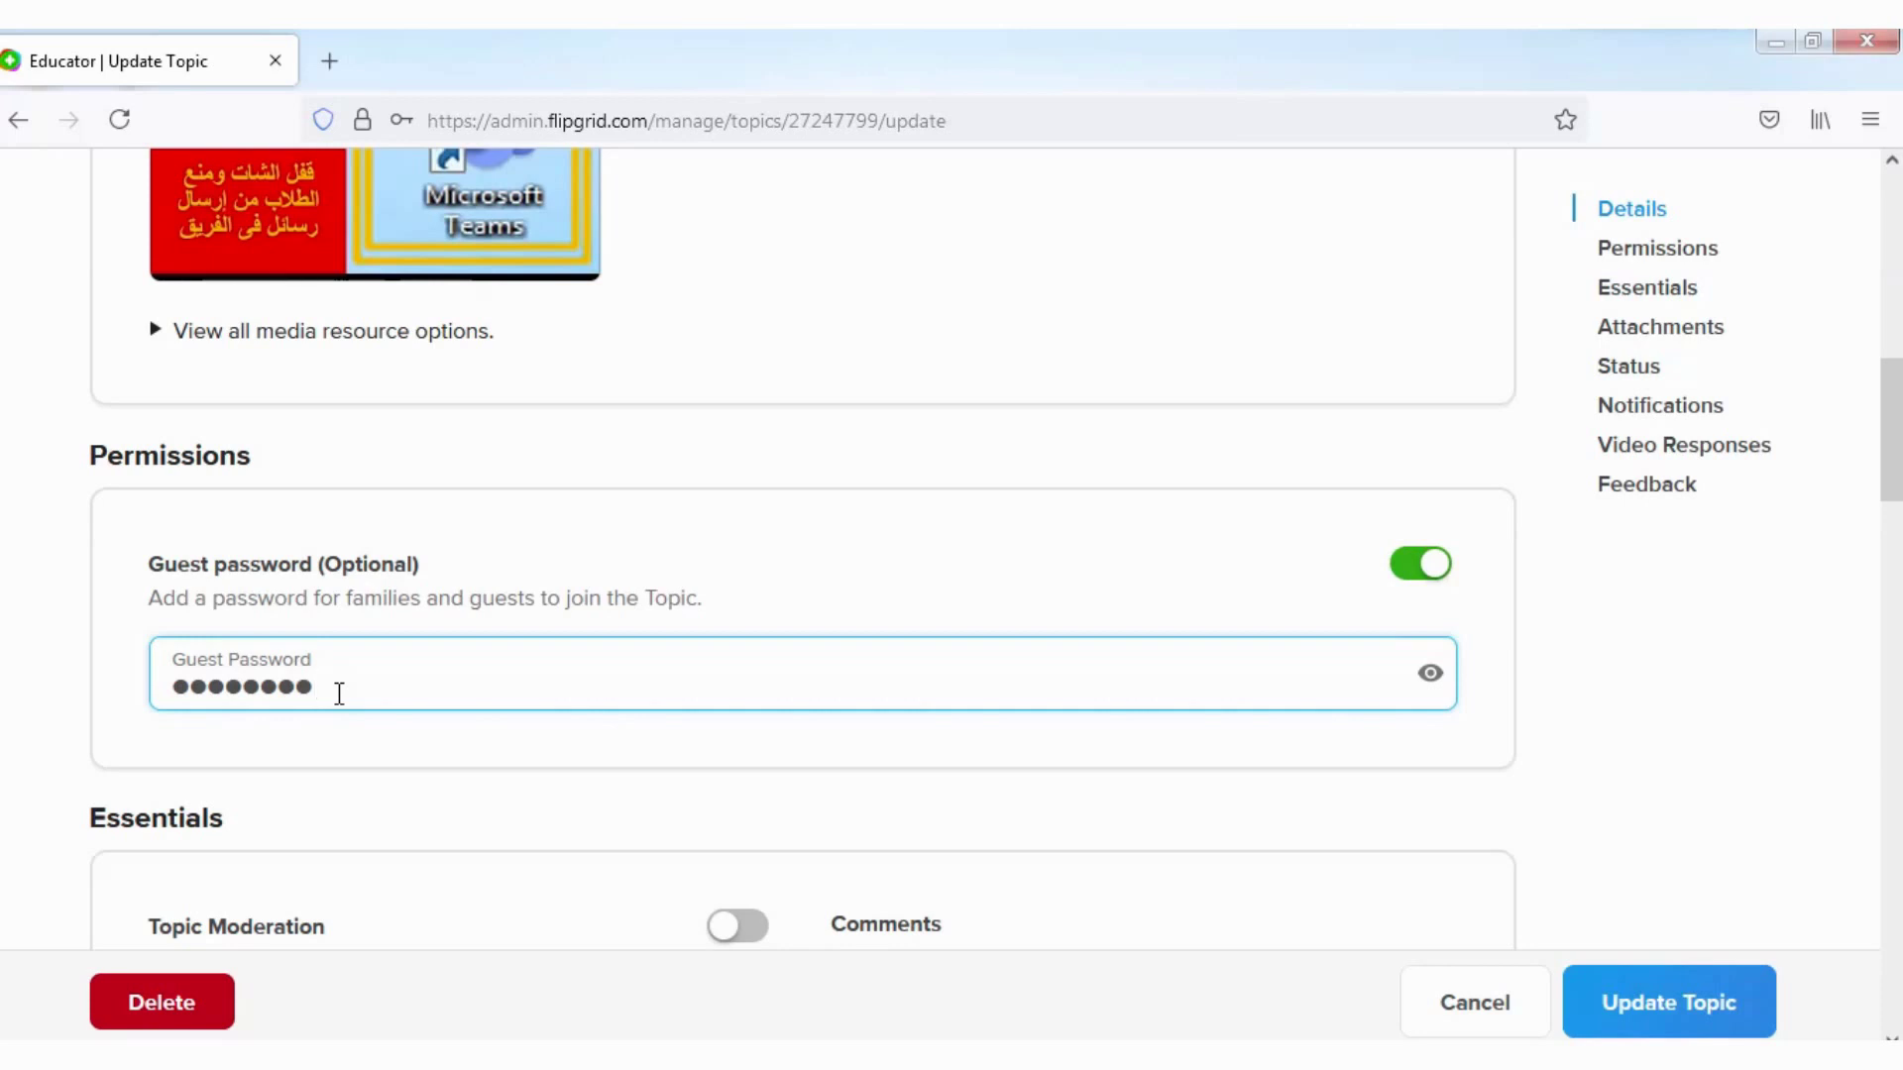
{"action": "mouse_move", "coordinate": [730, 67]}
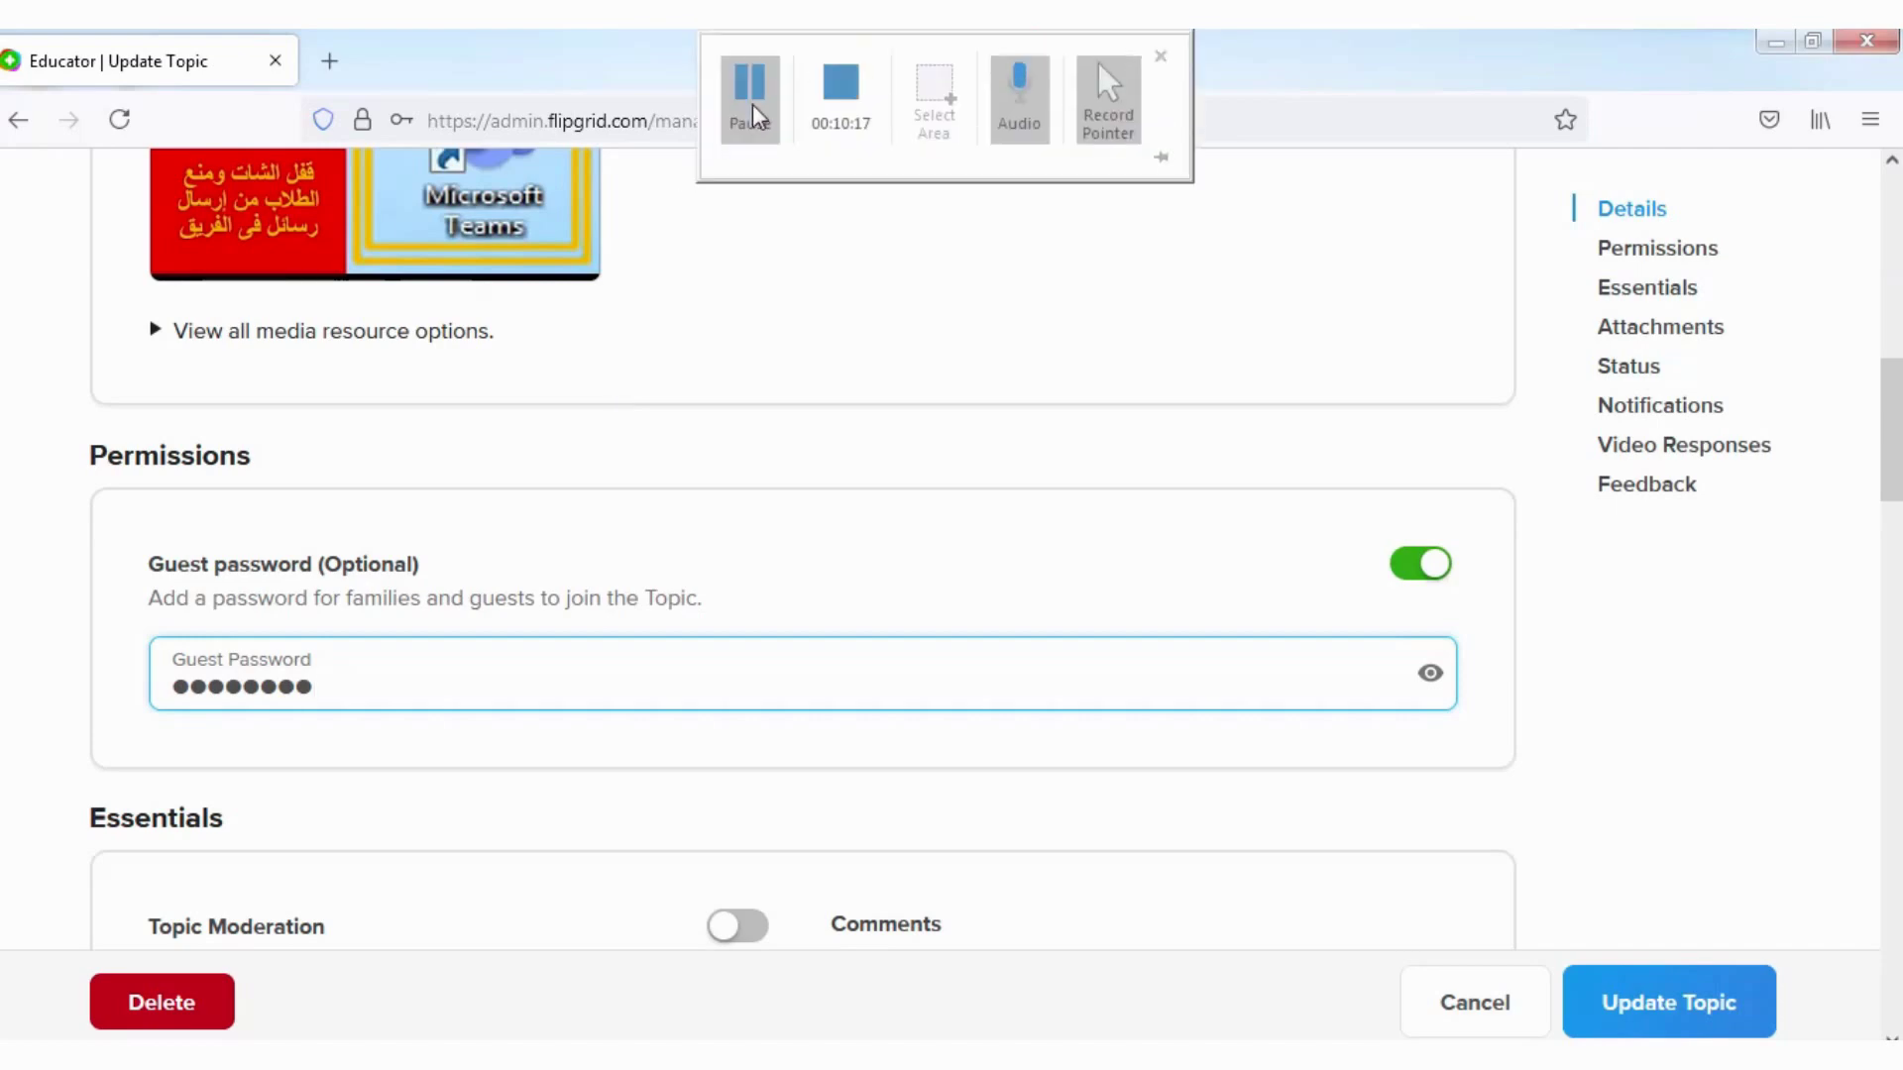
{"action": "left_click", "coordinate": [754, 79]}
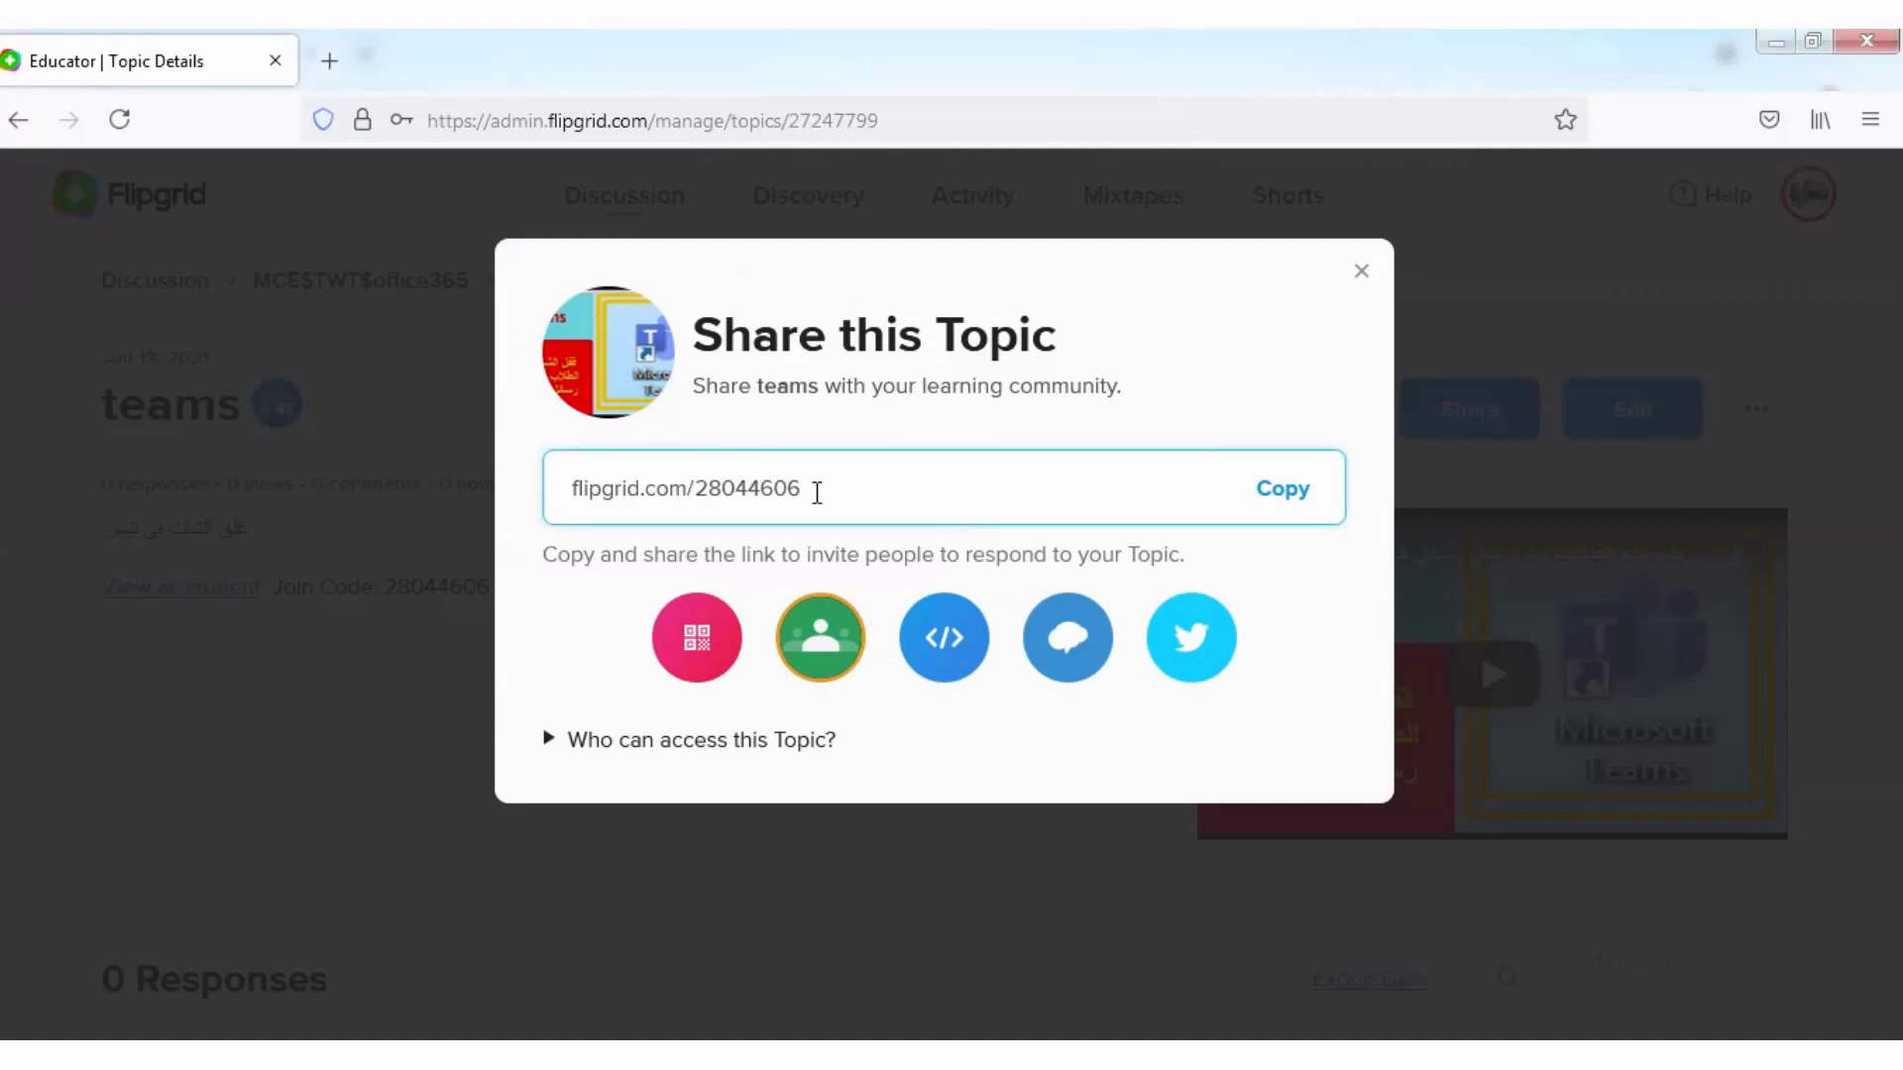
{"action": "left_click", "coordinate": [1284, 493]}
{"action": "left_click", "coordinate": [1286, 491]}
{"action": "left_click", "coordinate": [1774, 45]}
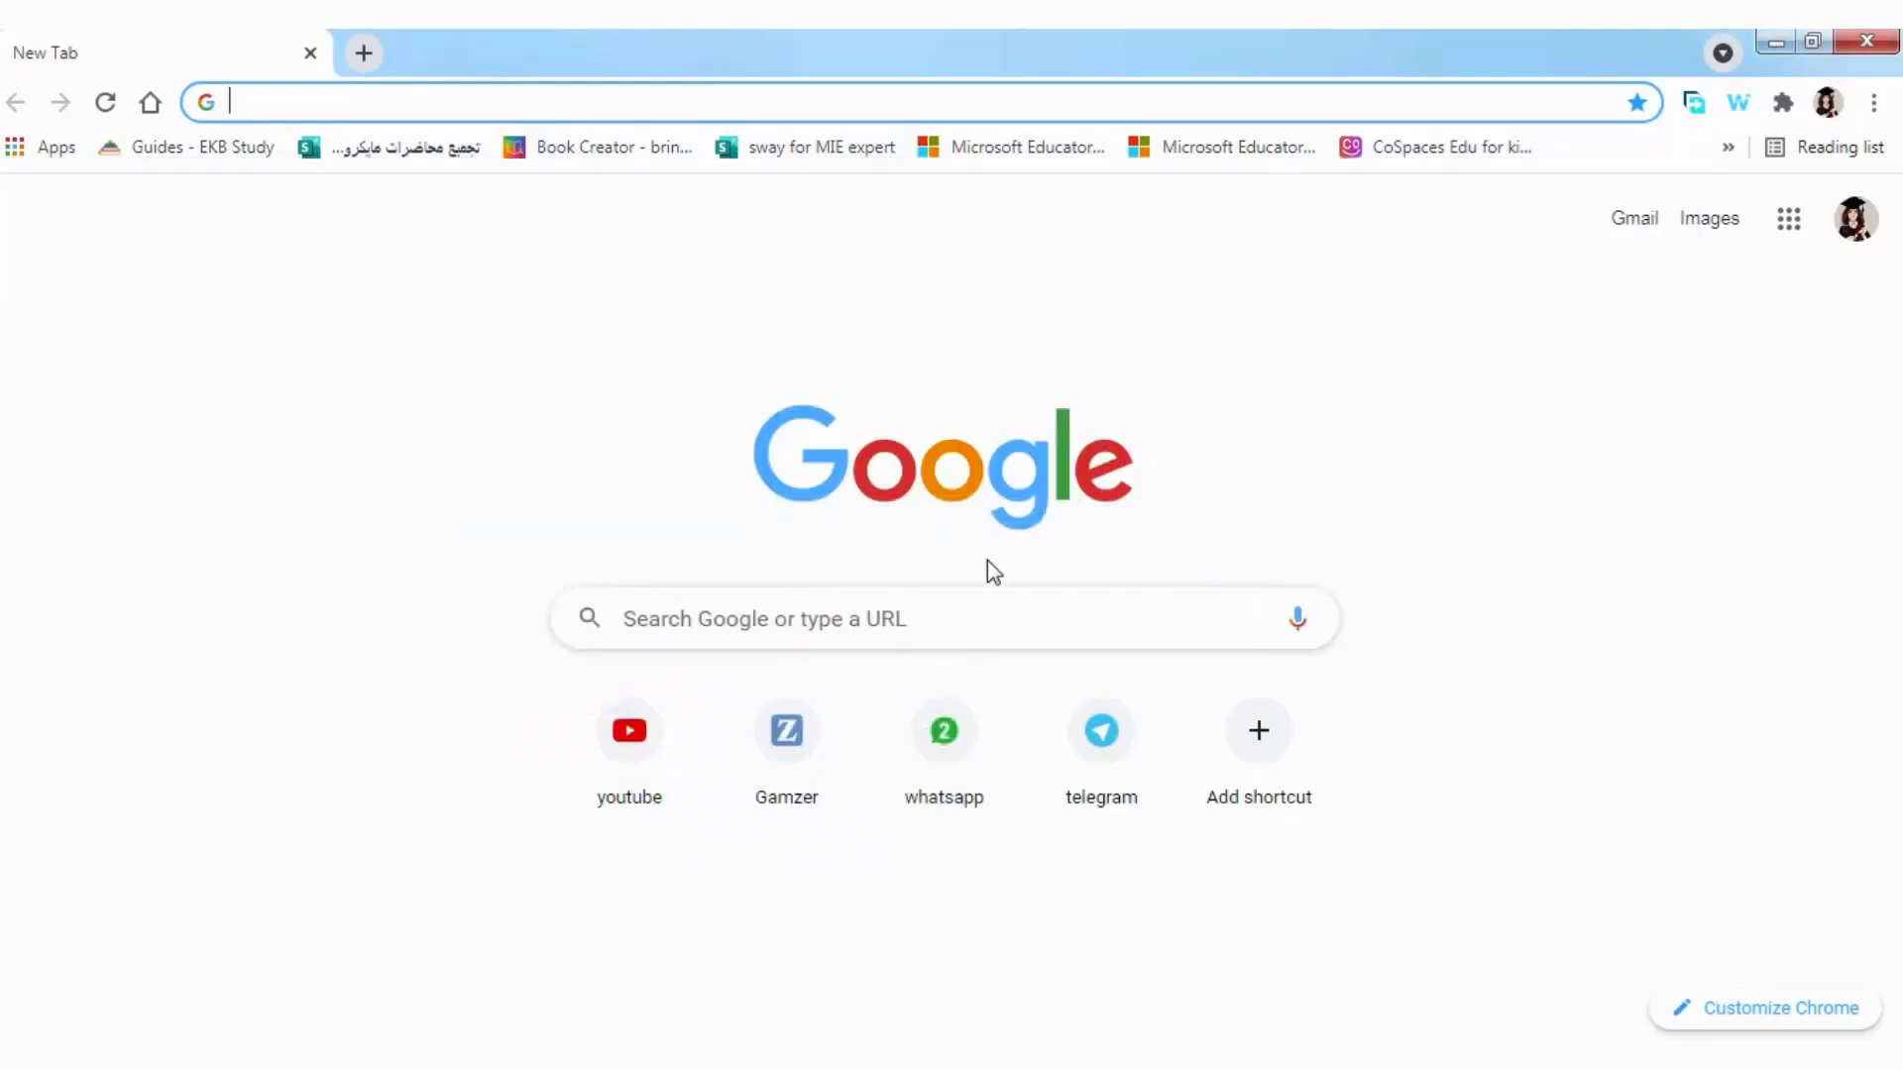
{"action": "left_click", "coordinate": [667, 95]}
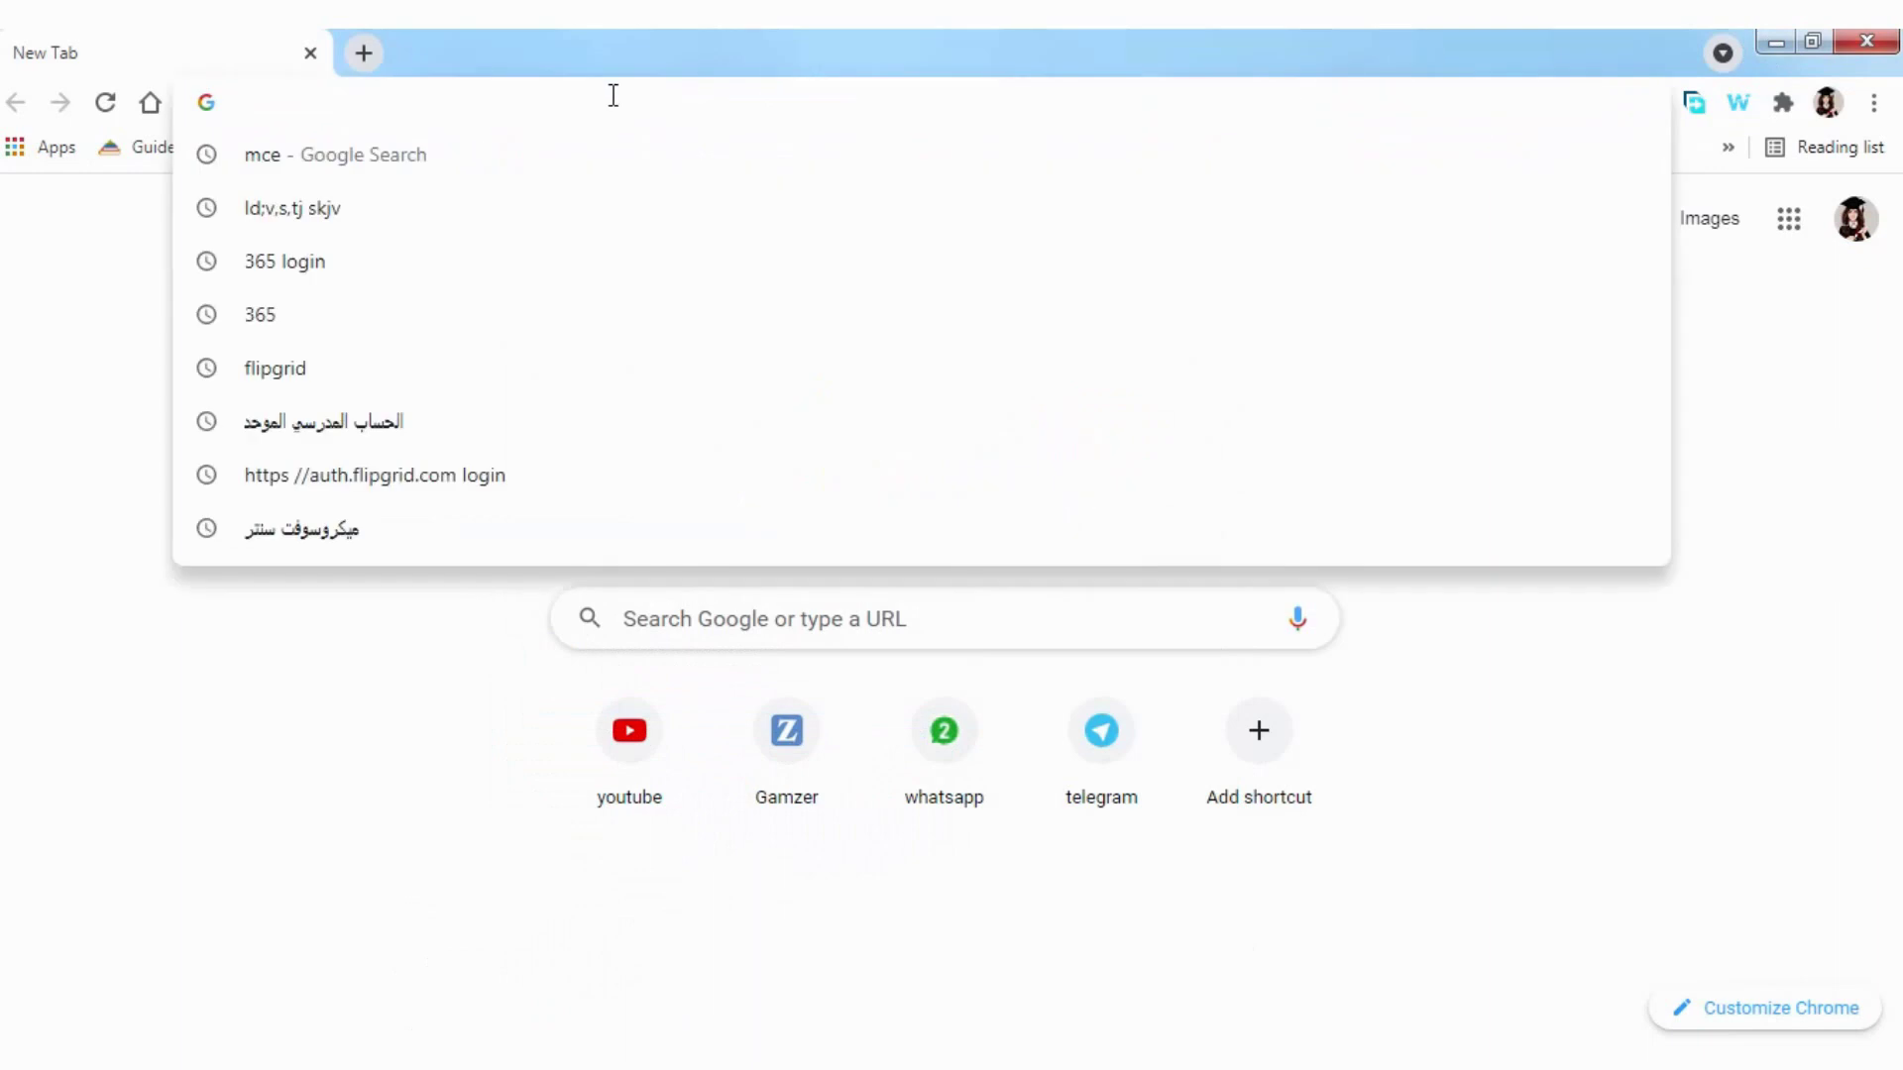
{"action": "right_click", "coordinate": [614, 95]}
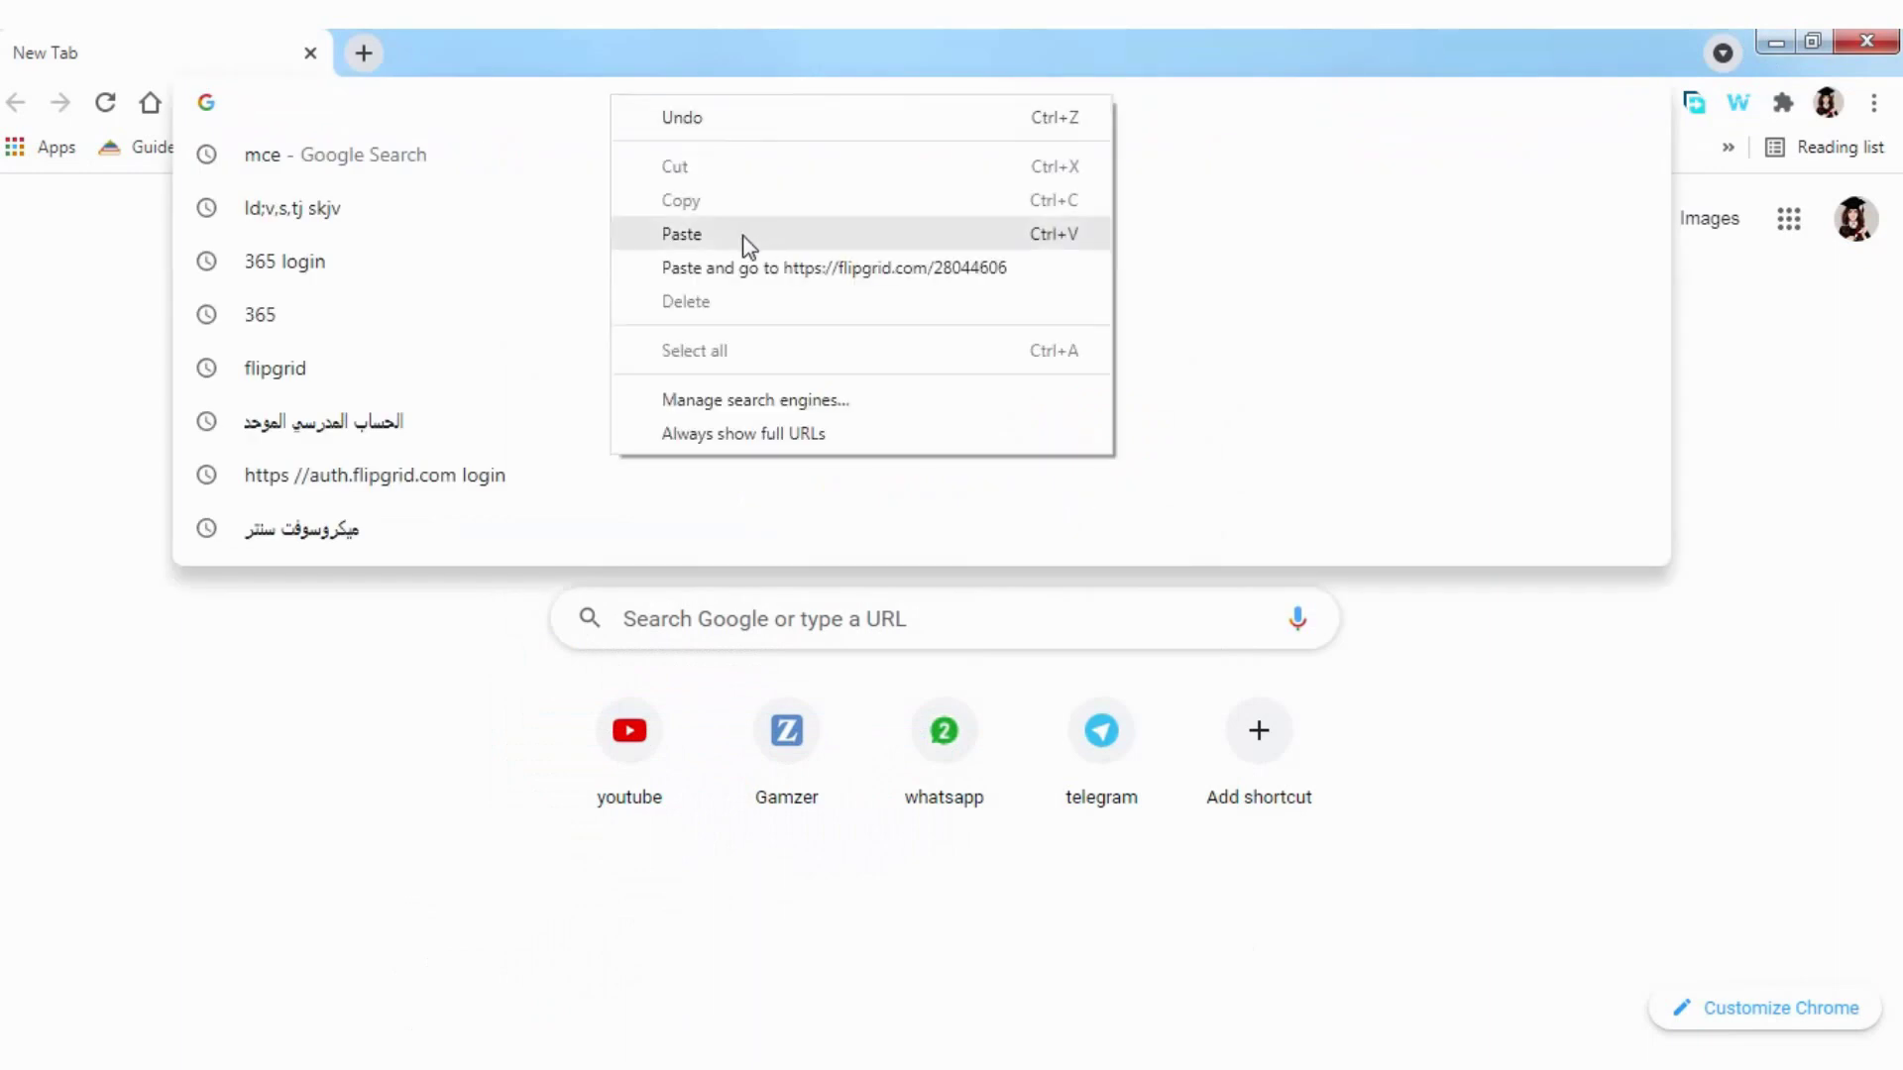
{"action": "left_click", "coordinate": [745, 275]}
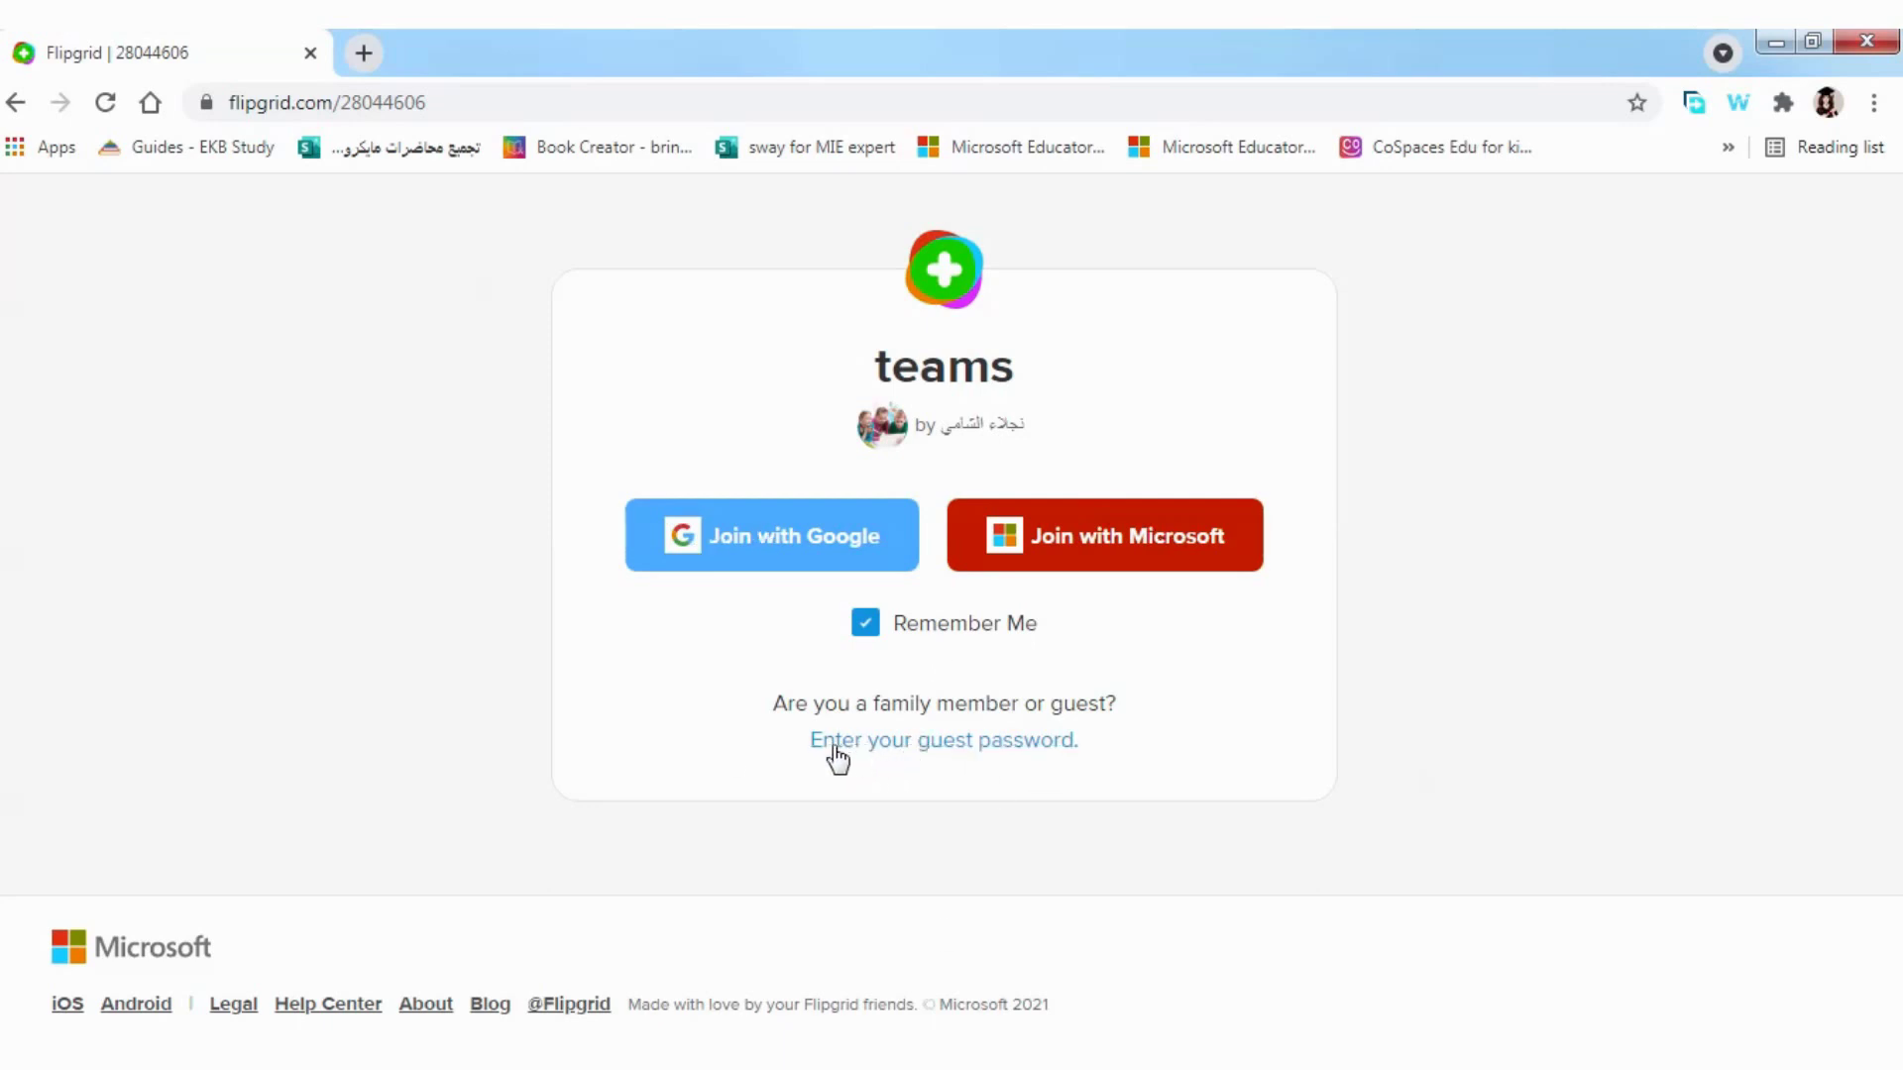
Step: Enter the topic's guest password on the join page and submit it
{"action": "left_click", "coordinate": [949, 741]}
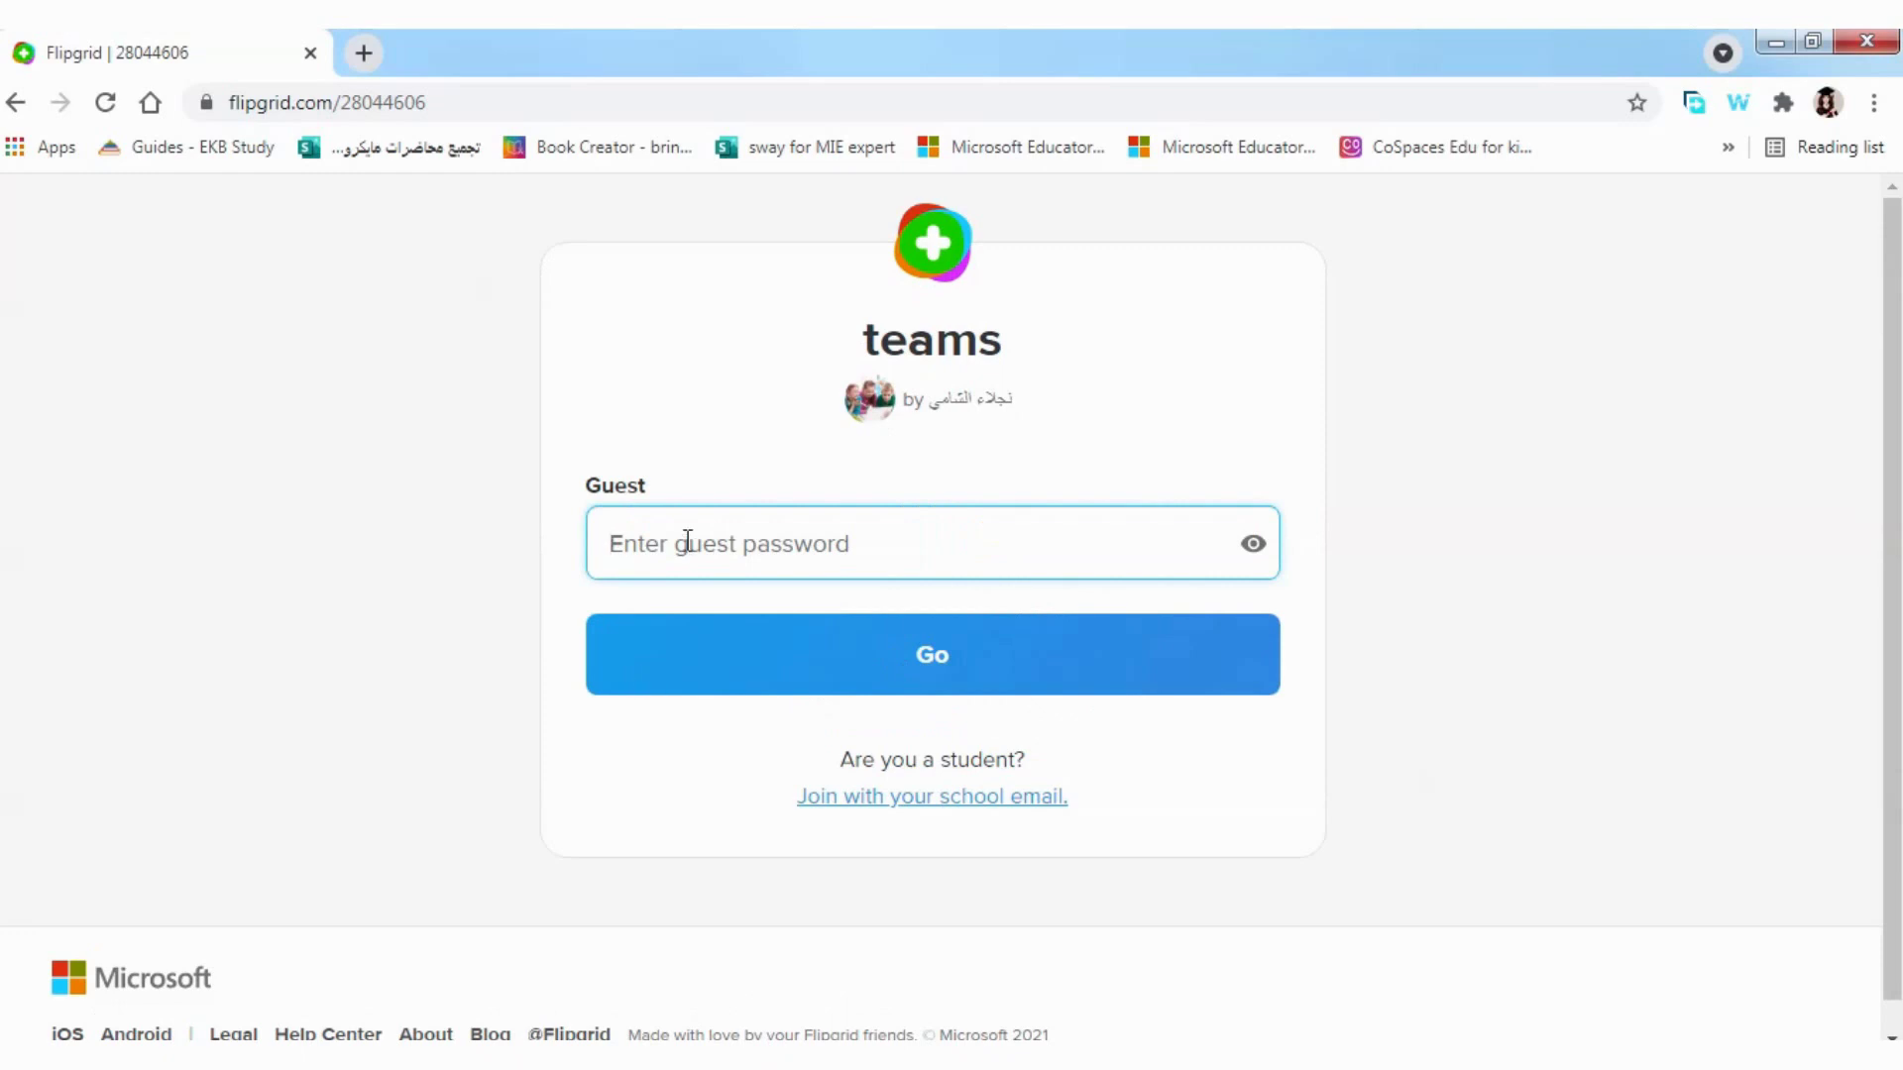
{"action": "type", "text": "••••"}
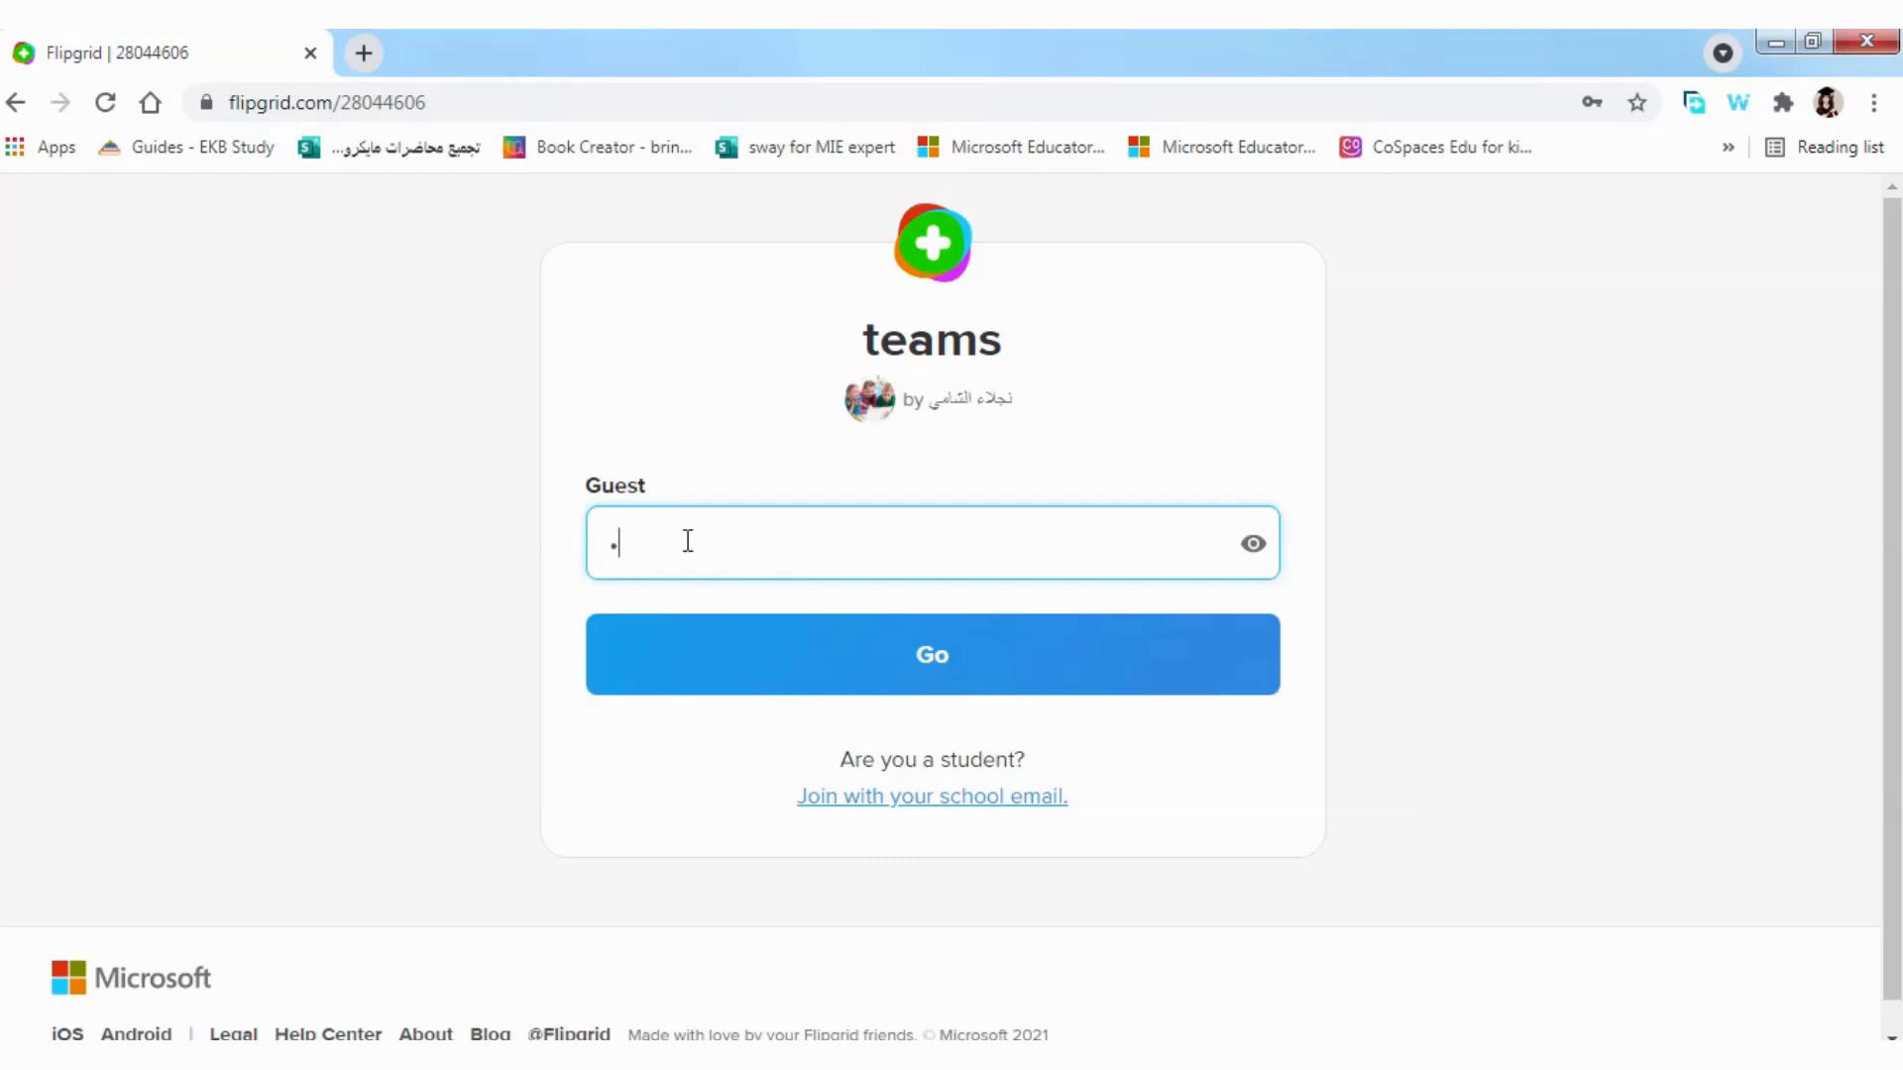
{"action": "type", "text": "•••"}
{"action": "mouse_move", "coordinate": [777, 51]}
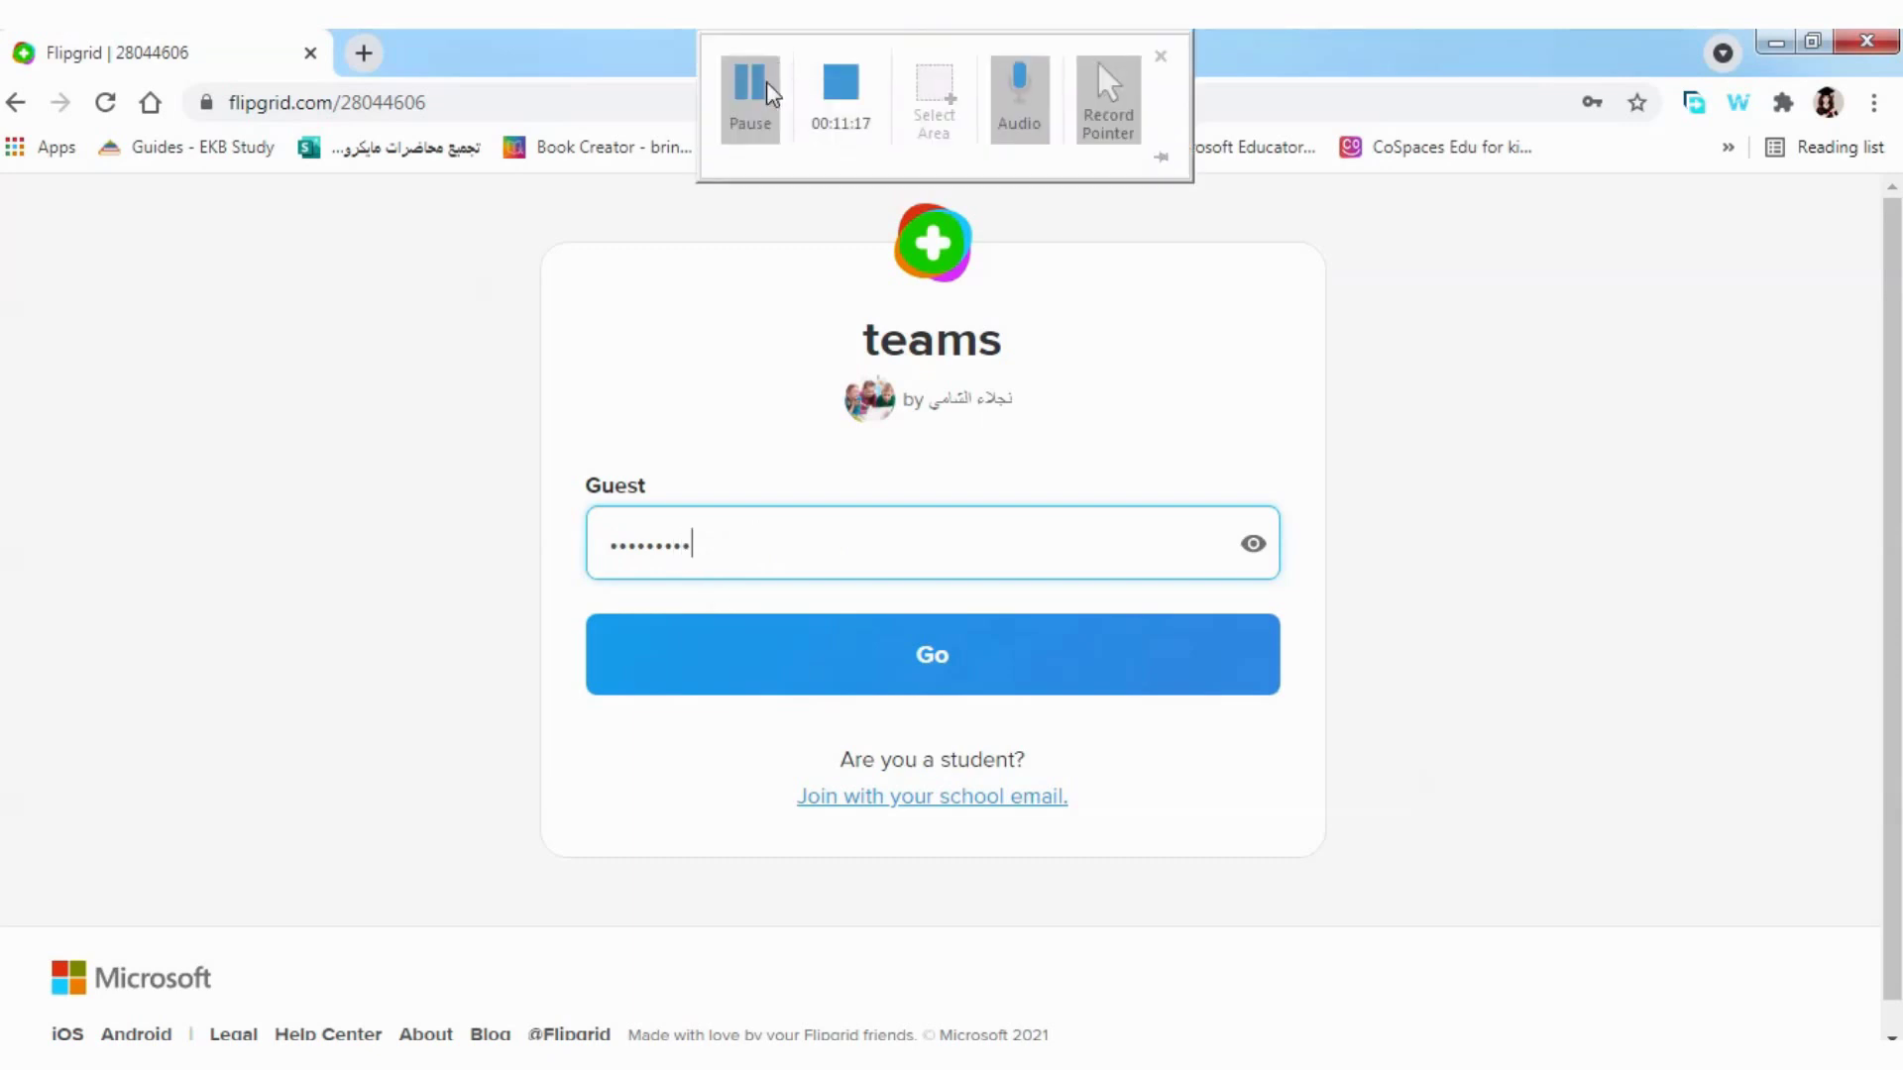
{"action": "left_click", "coordinate": [933, 680]}
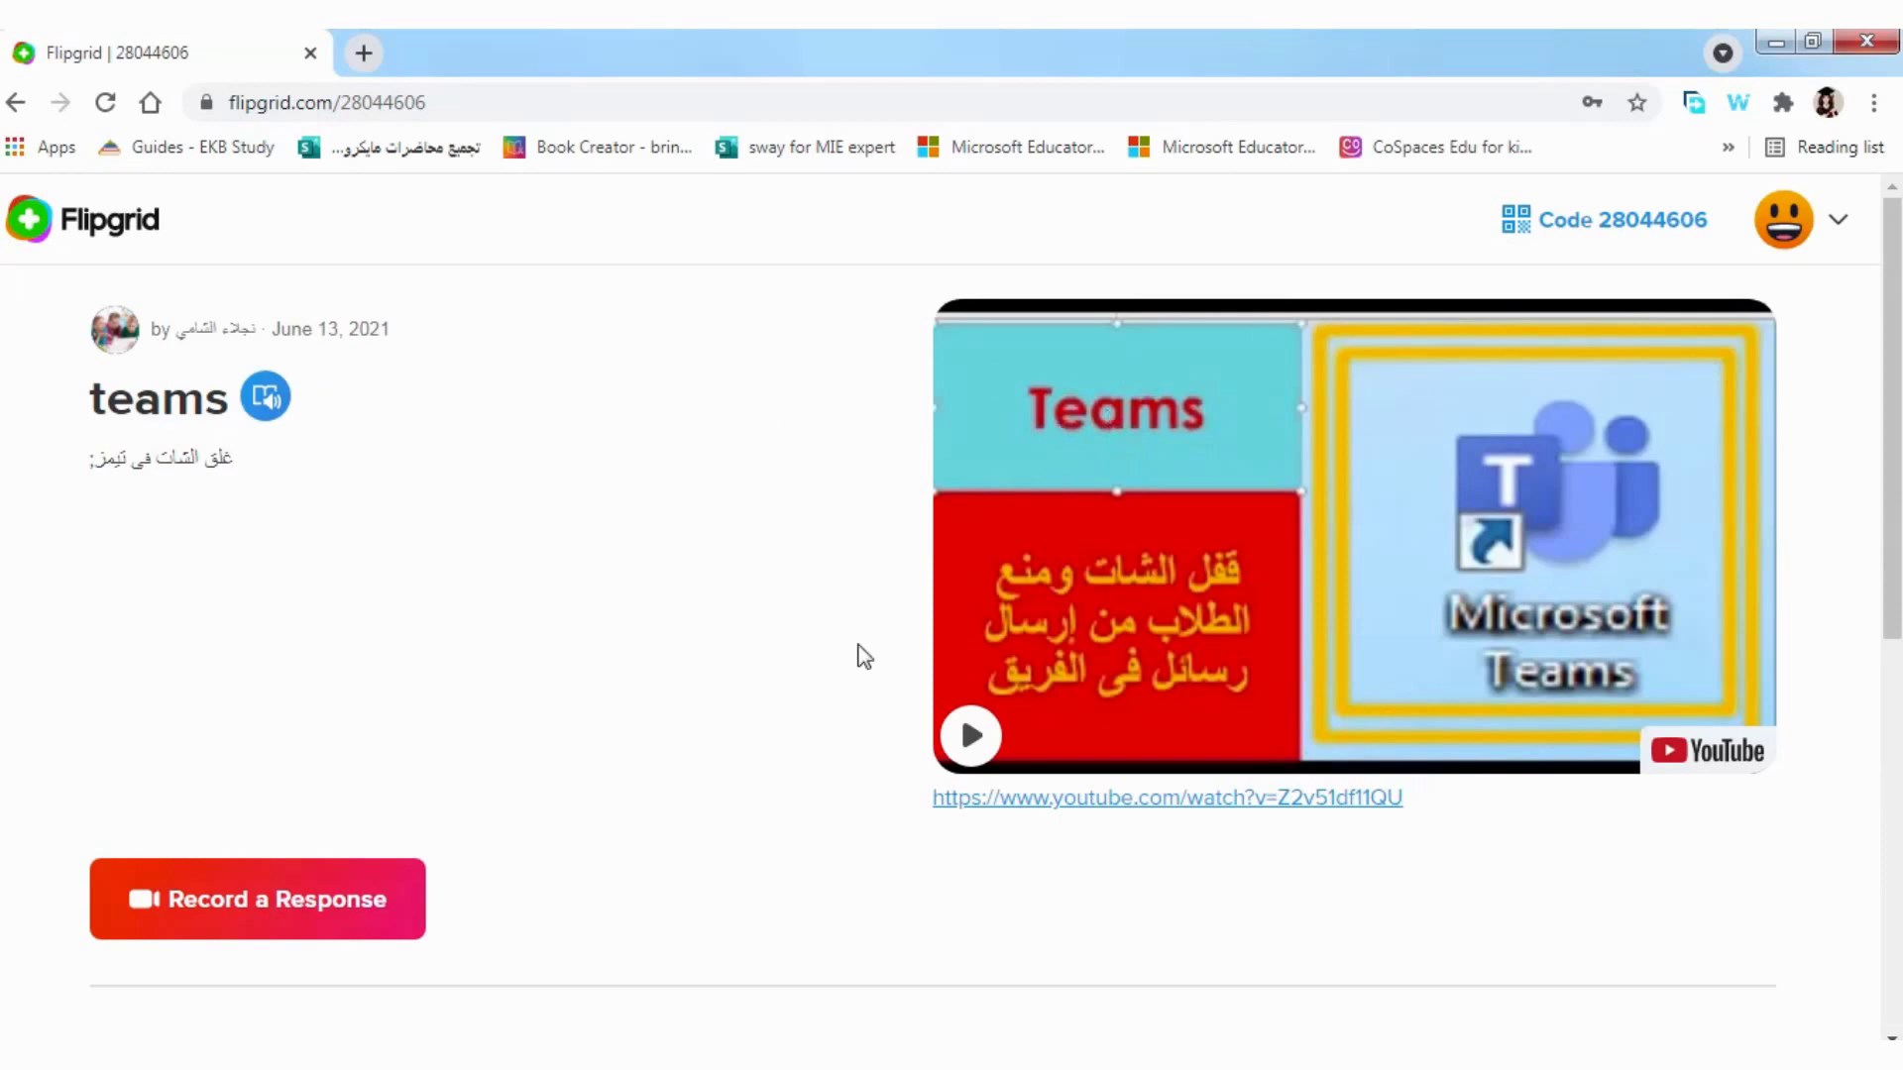
{"action": "scroll", "coordinate": [502, 663], "scroll_direction": "down", "scroll_amount": 5}
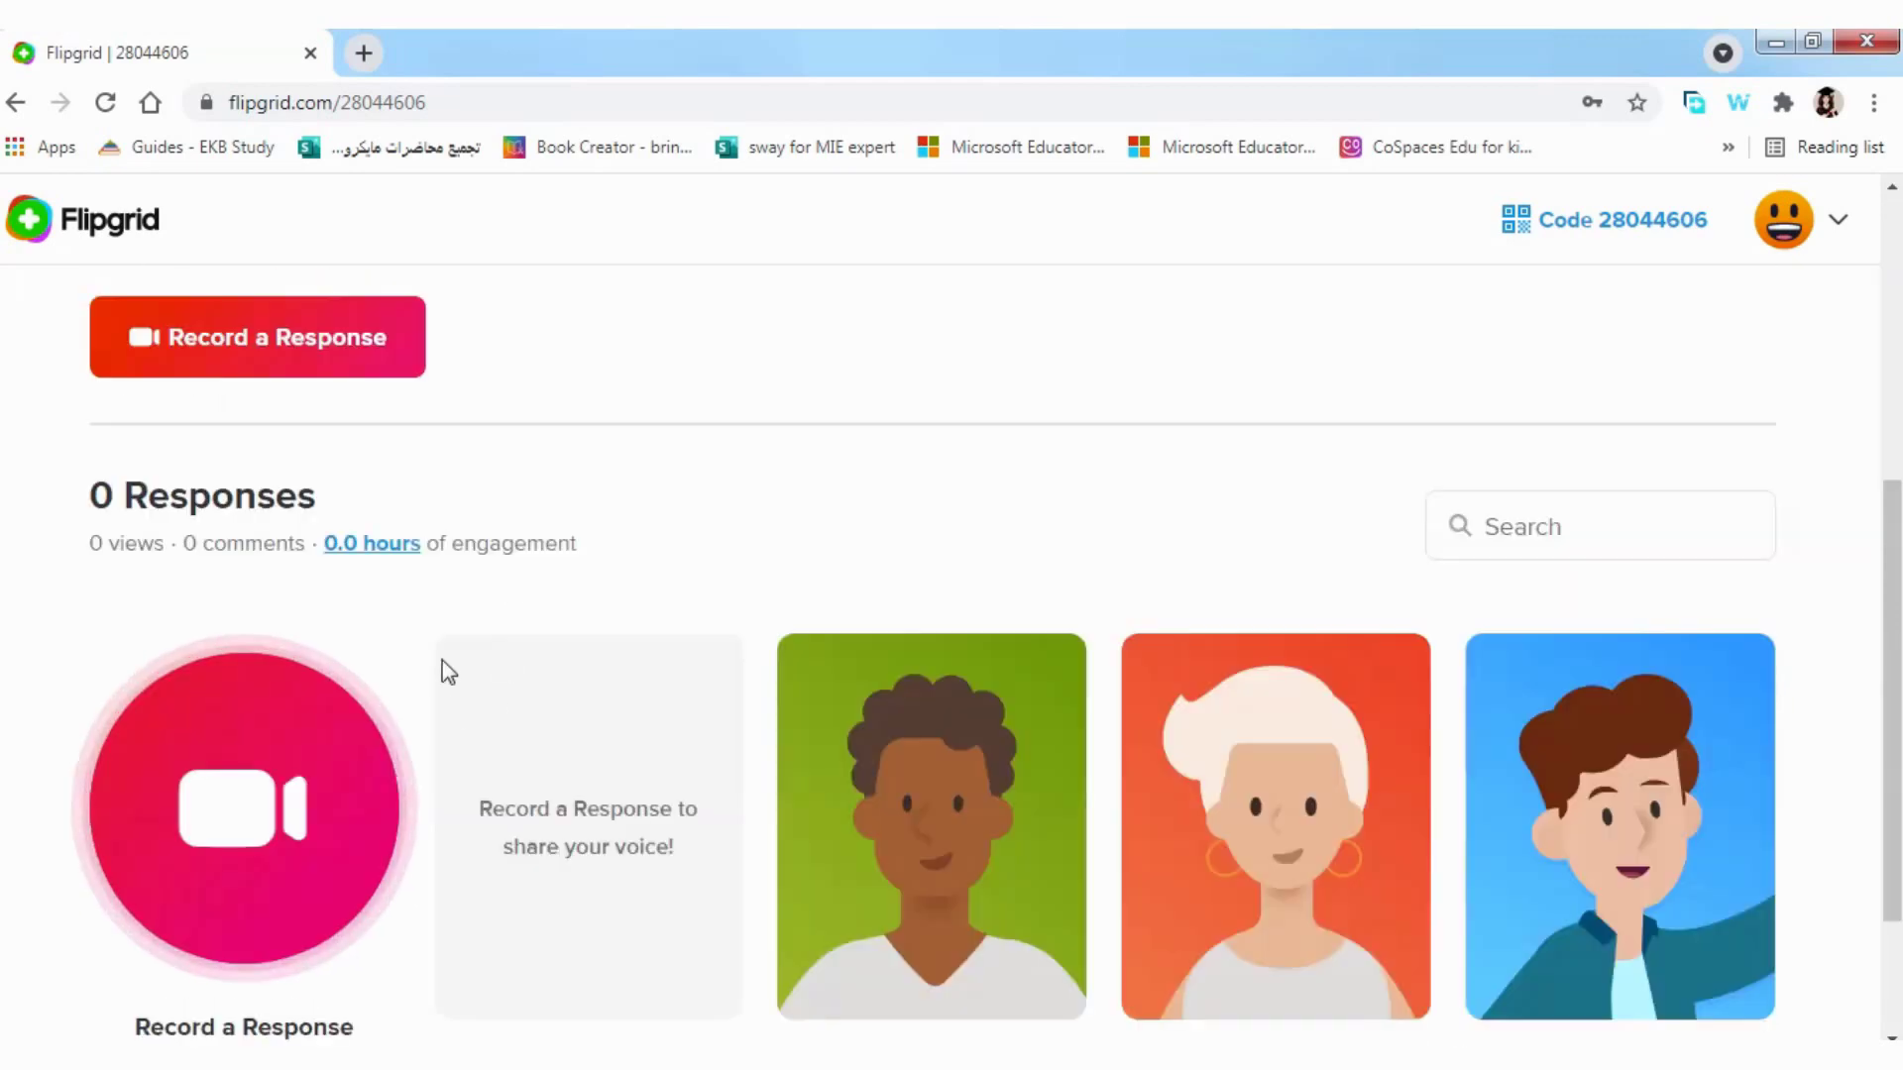
{"action": "scroll", "coordinate": [519, 573], "scroll_direction": "up", "scroll_amount": 5}
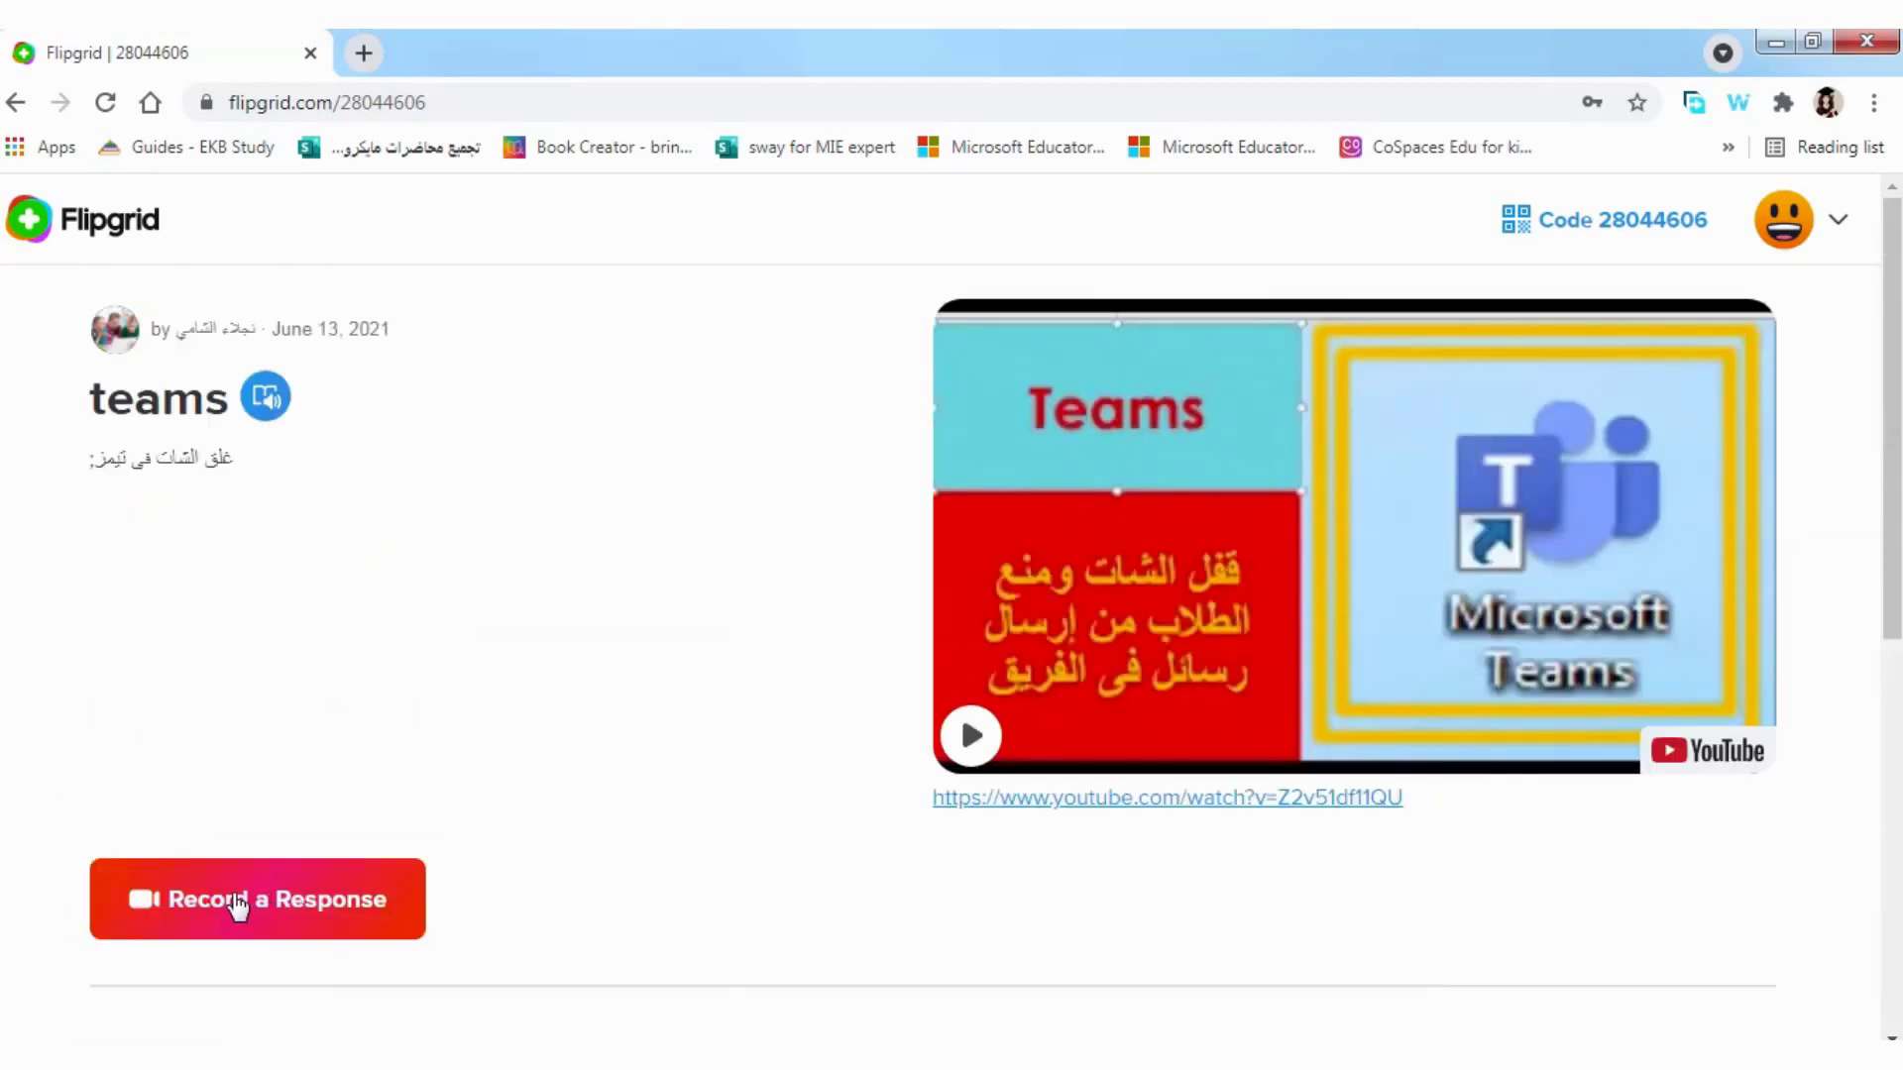